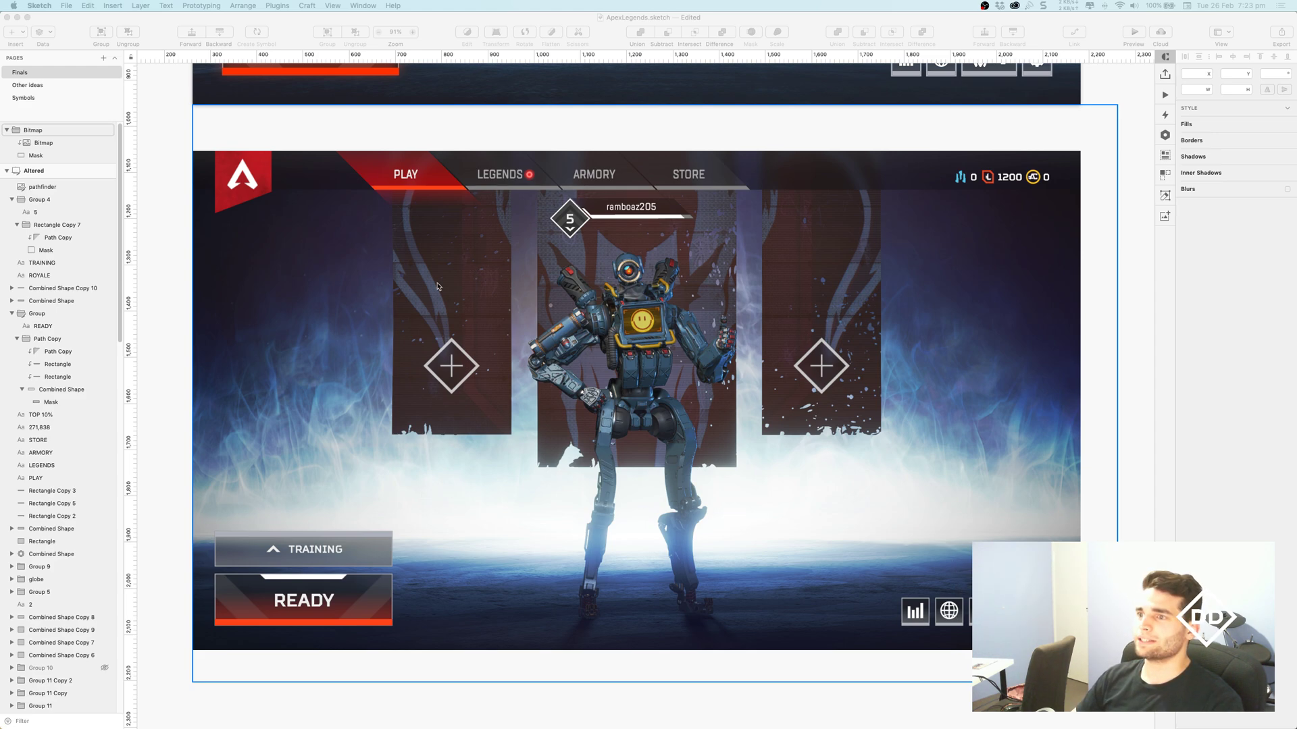
- Compare the altered lobby screen with the Original artboard above it
left_click(172, 338)
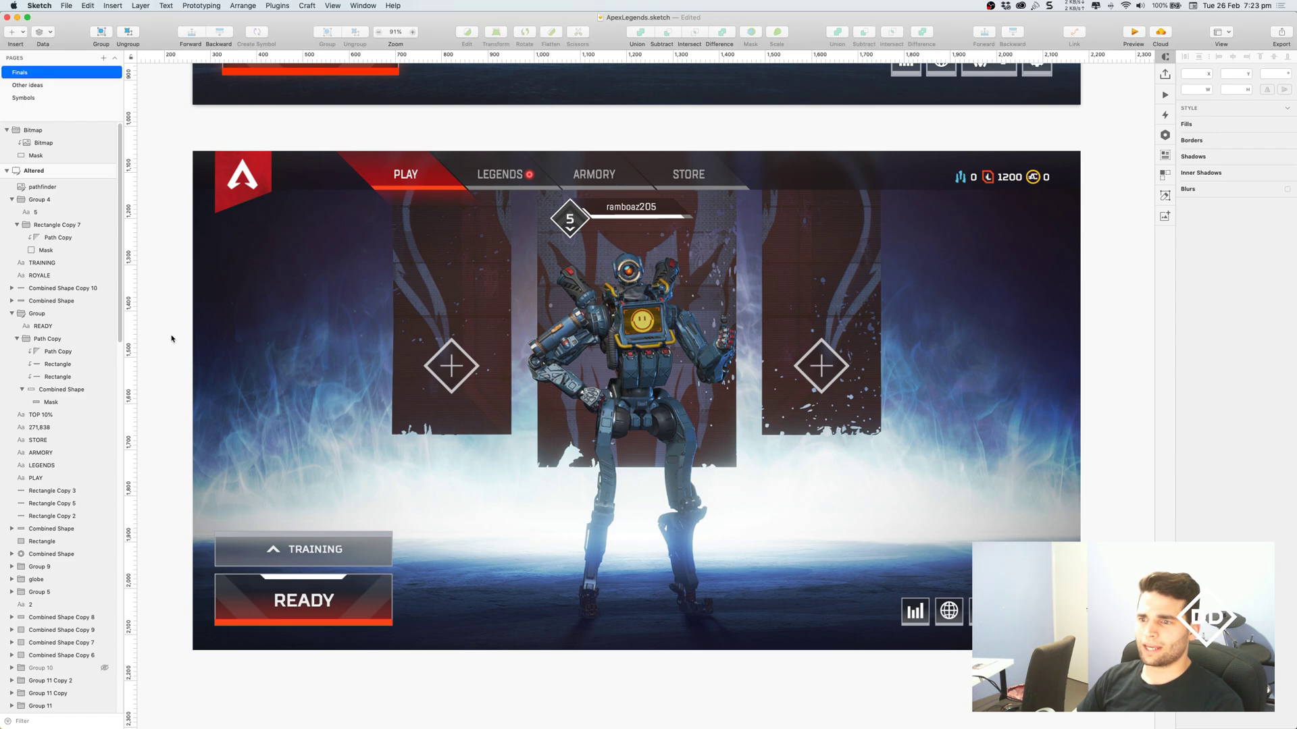
left_click_drag(172, 338, 174, 352)
scroll(185, 294, "up", 10)
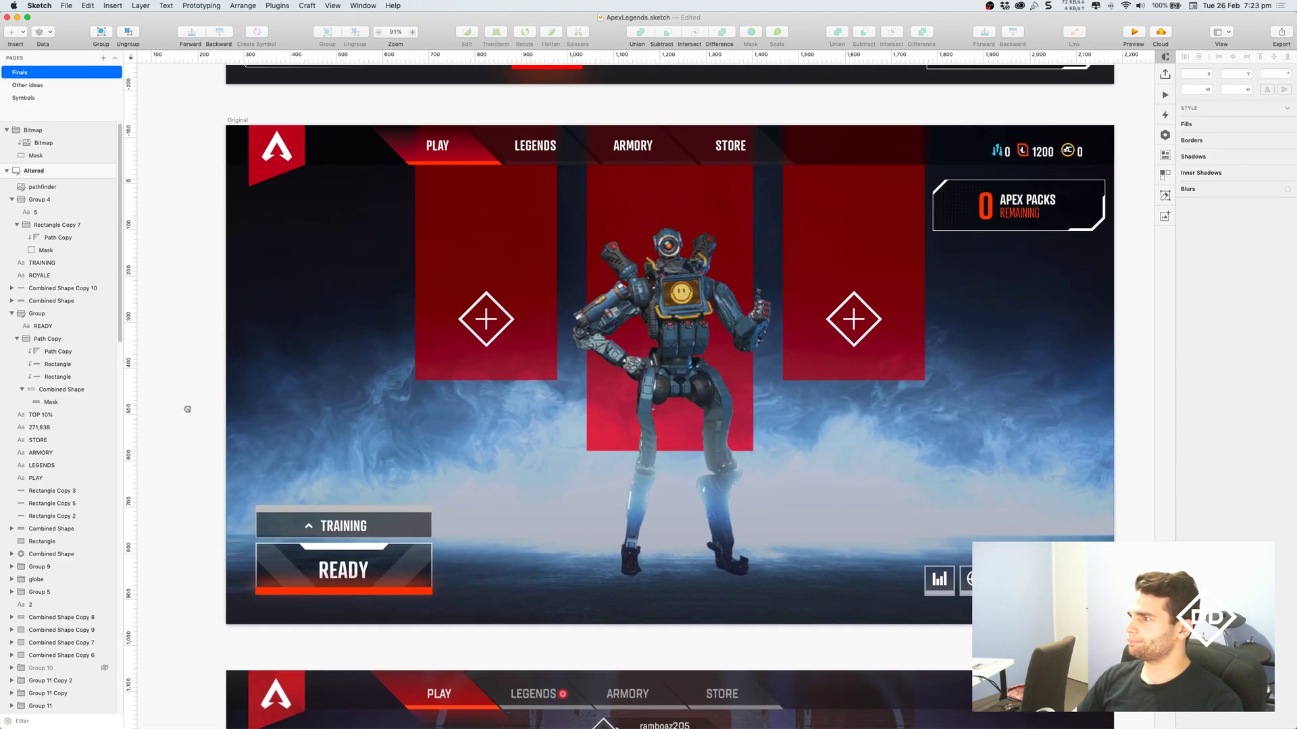
left_click_drag(188, 409, 161, 406)
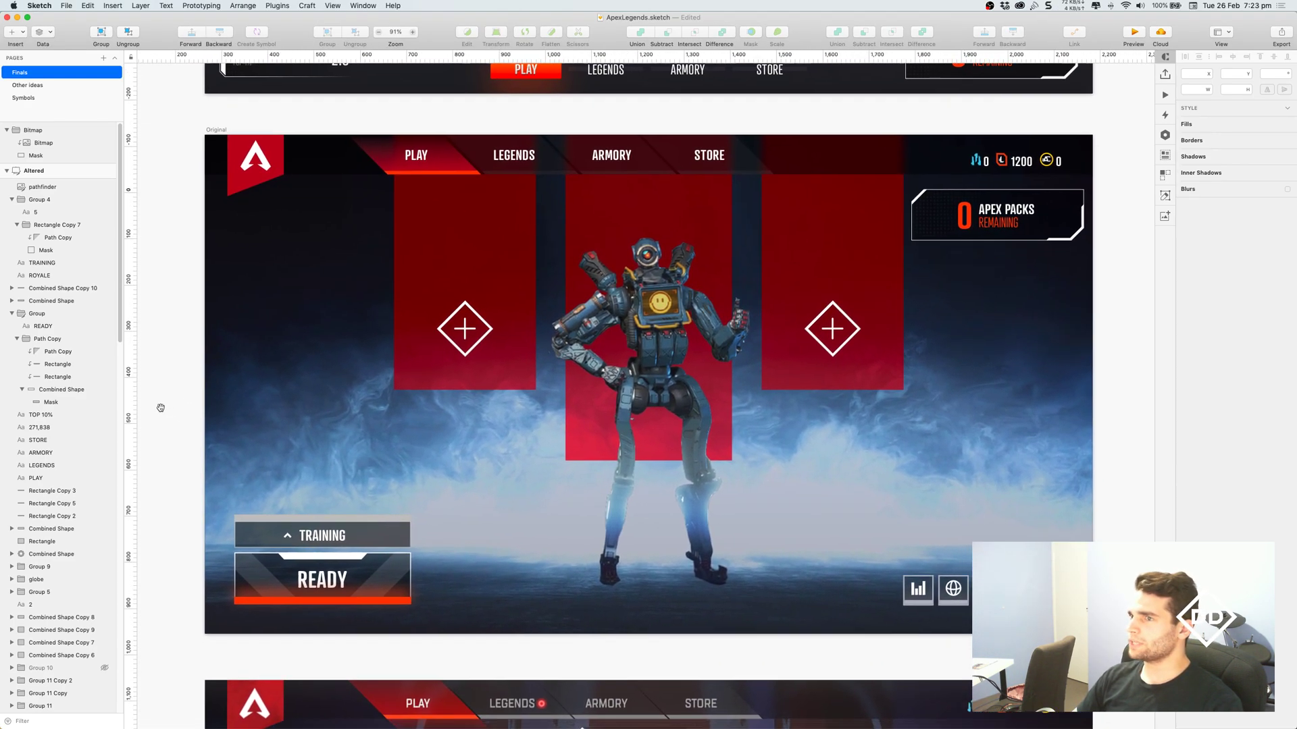
scroll(518, 124, "up", 1)
scroll(518, 124, "right", 1)
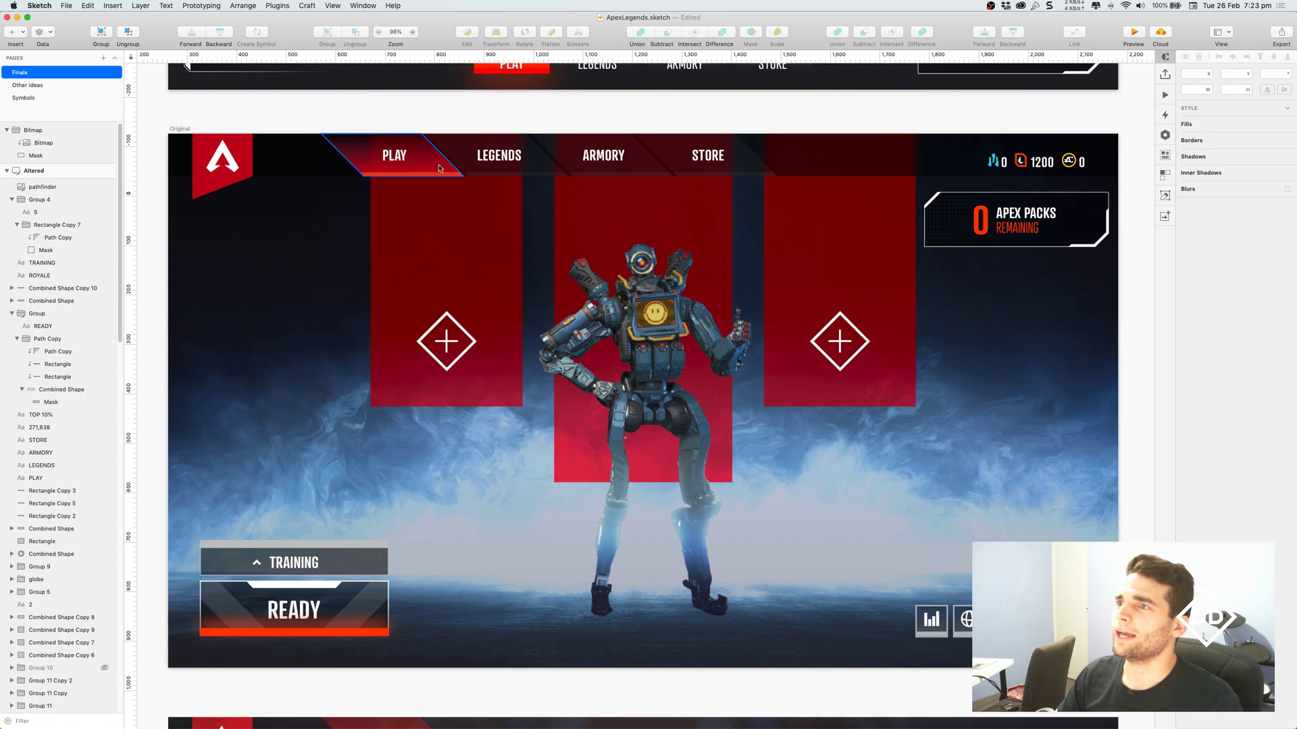
- Inspect the PLAY tab shape's linear gradient fill and its available blending modes on the Original artboard
left_click(432, 156)
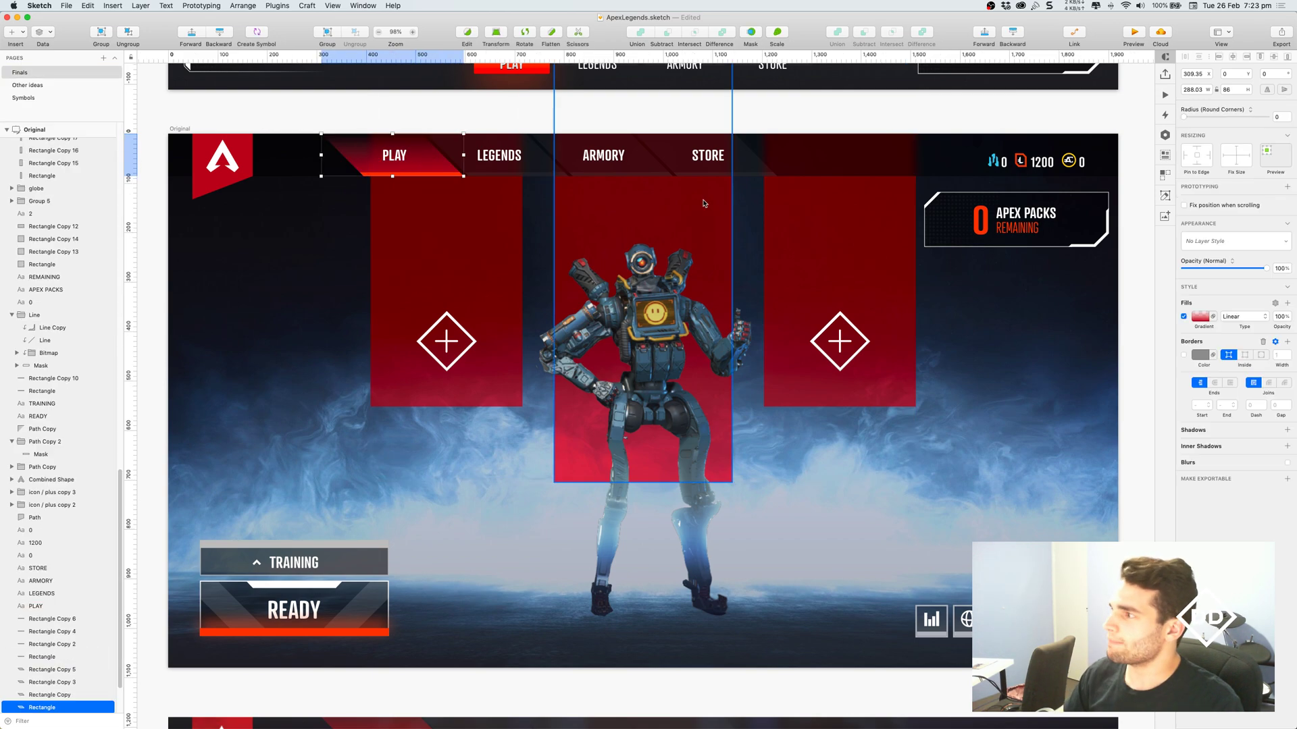
left_click(1200, 319)
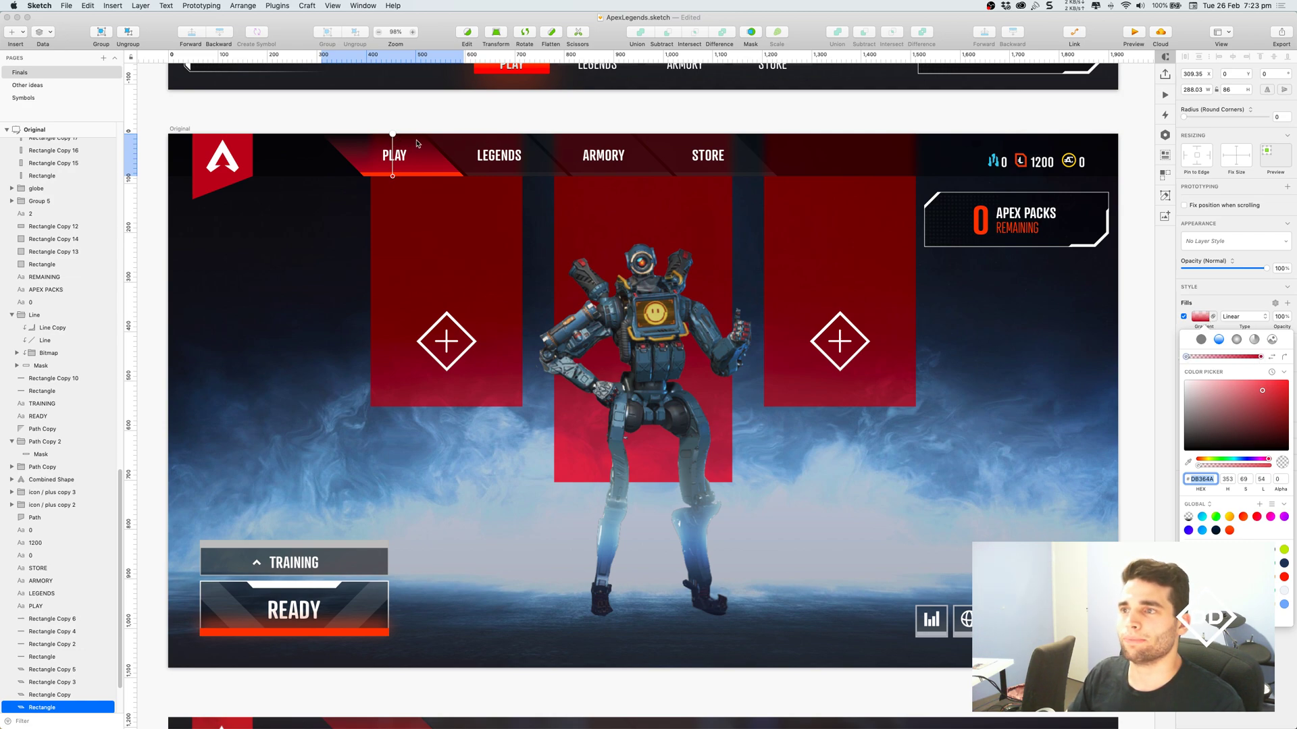
left_click(1239, 304)
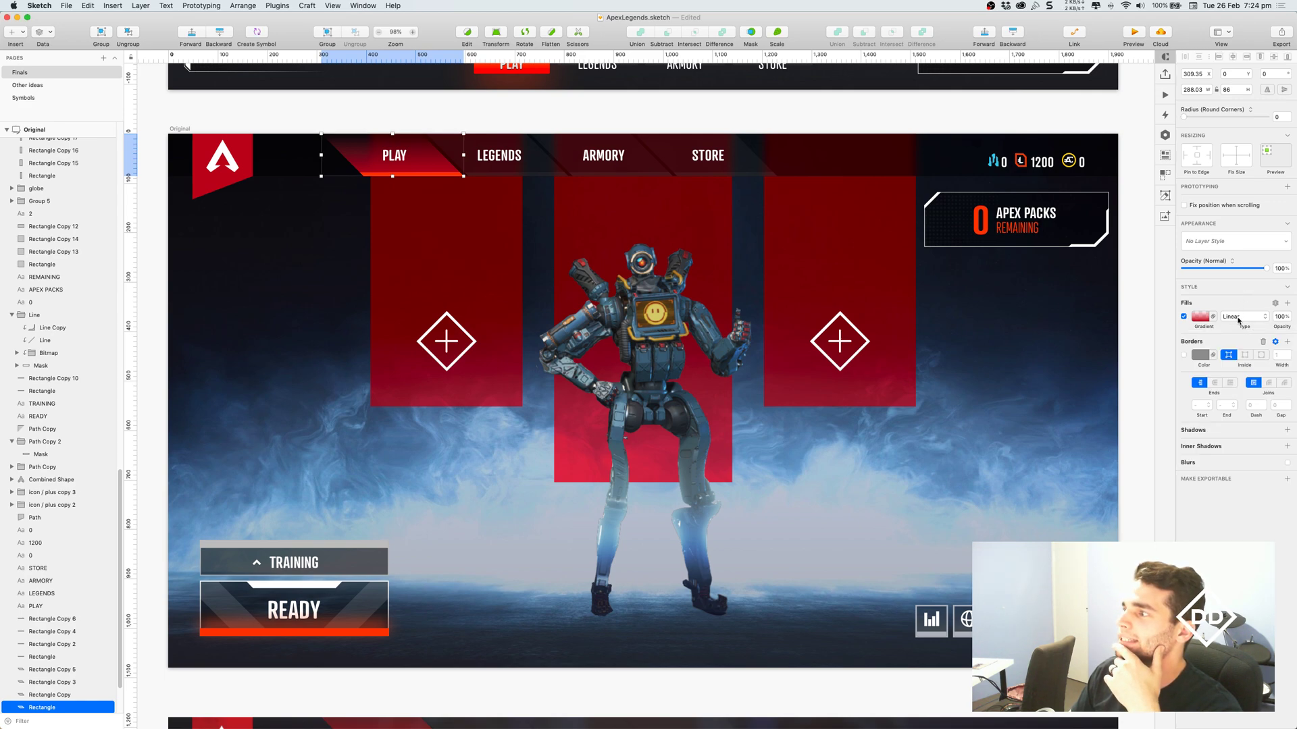
left_click(1238, 320)
left_click(1245, 316)
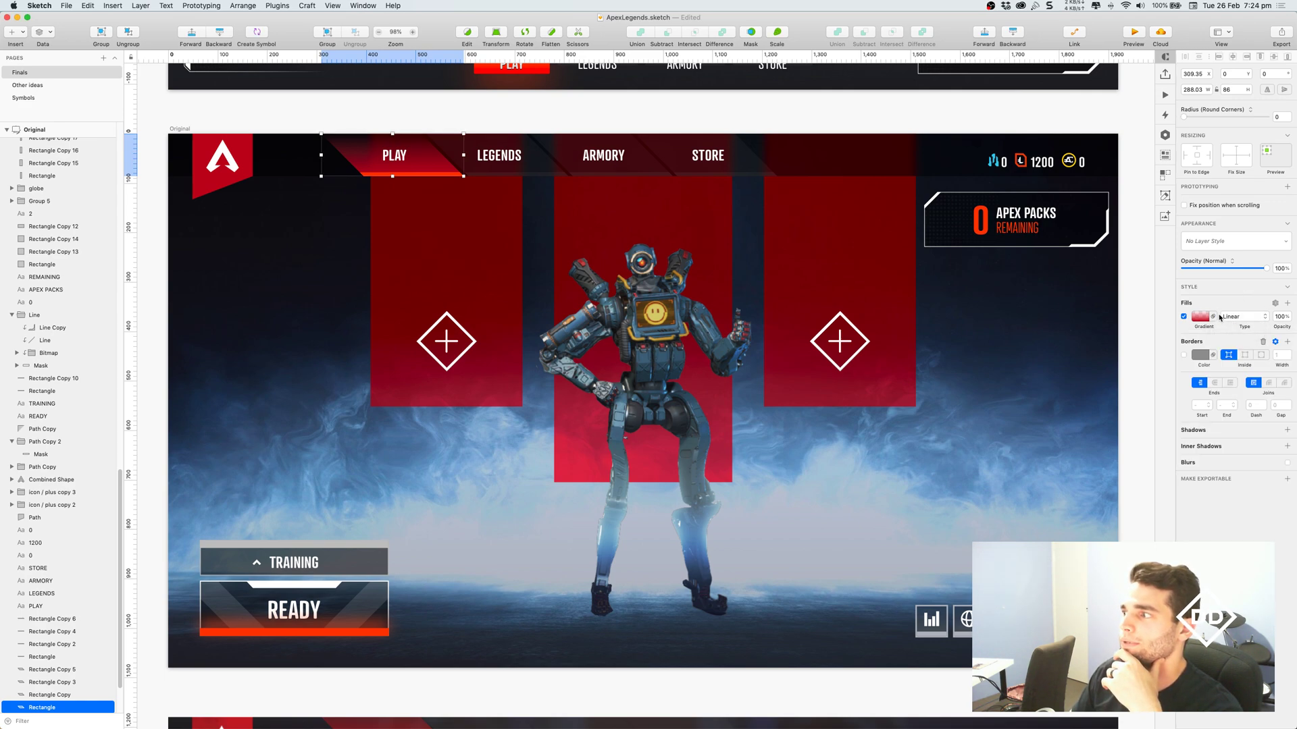
left_click(1214, 317)
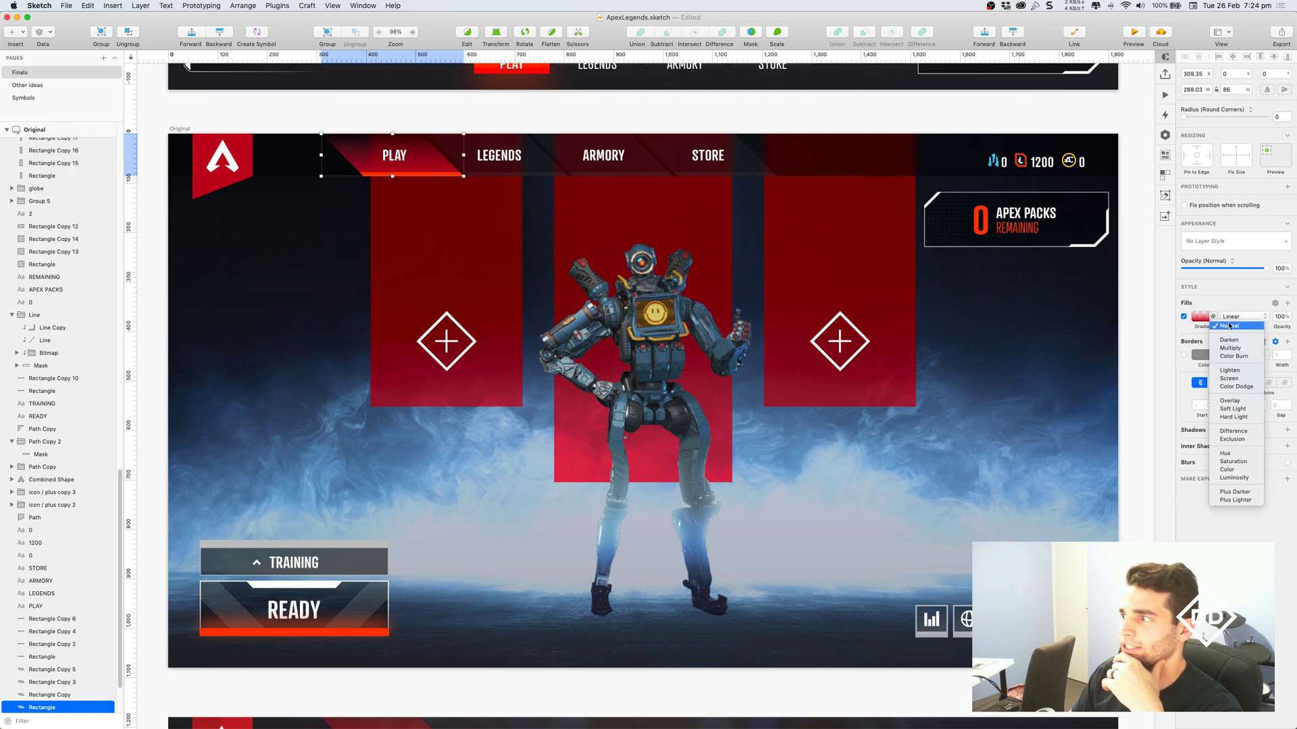
left_click(1202, 305)
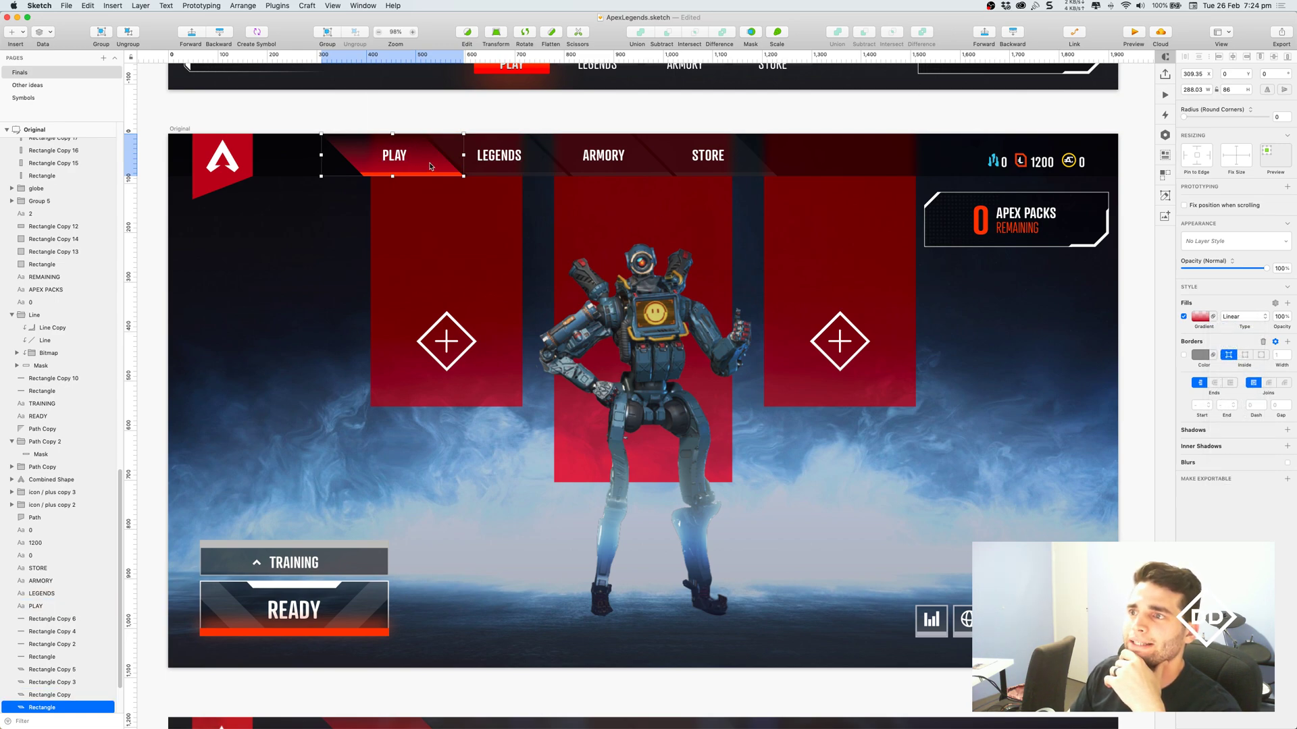
- Check the fill settings of the LEGENDS tab shape on the Original artboard
left_click(447, 113)
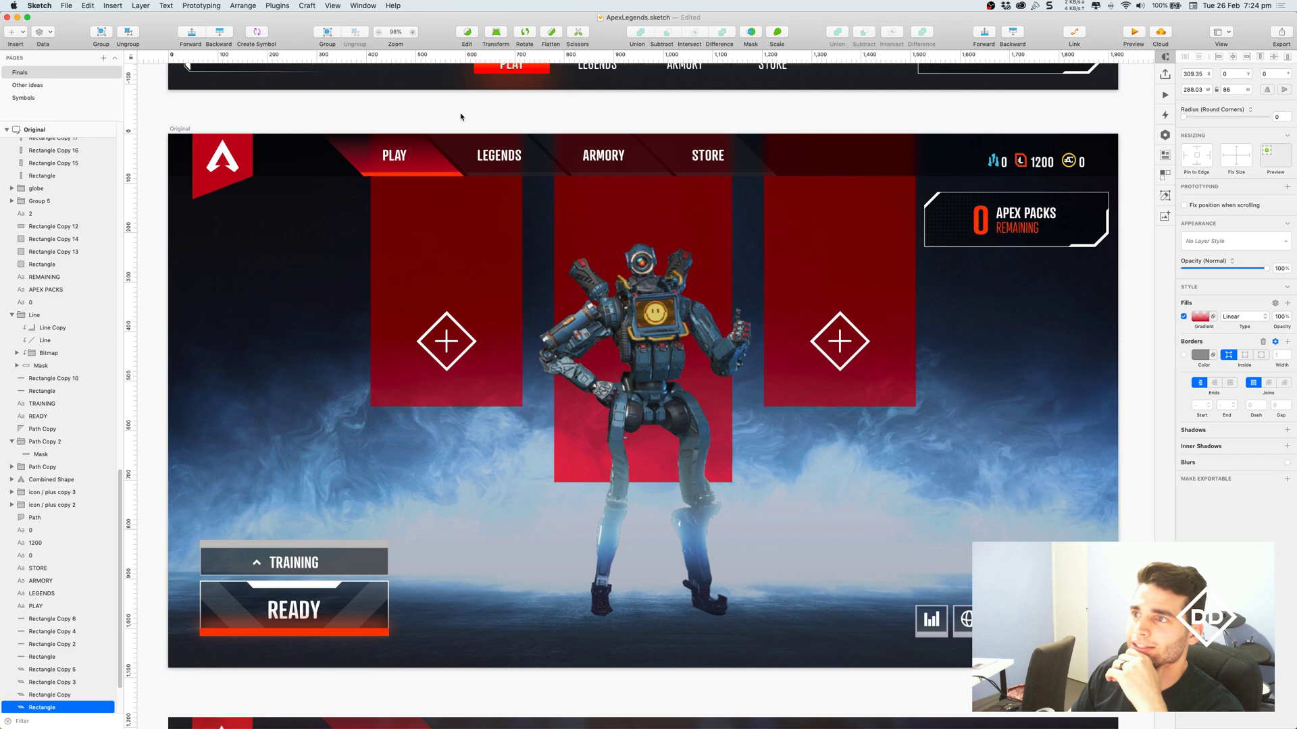
left_click(528, 150)
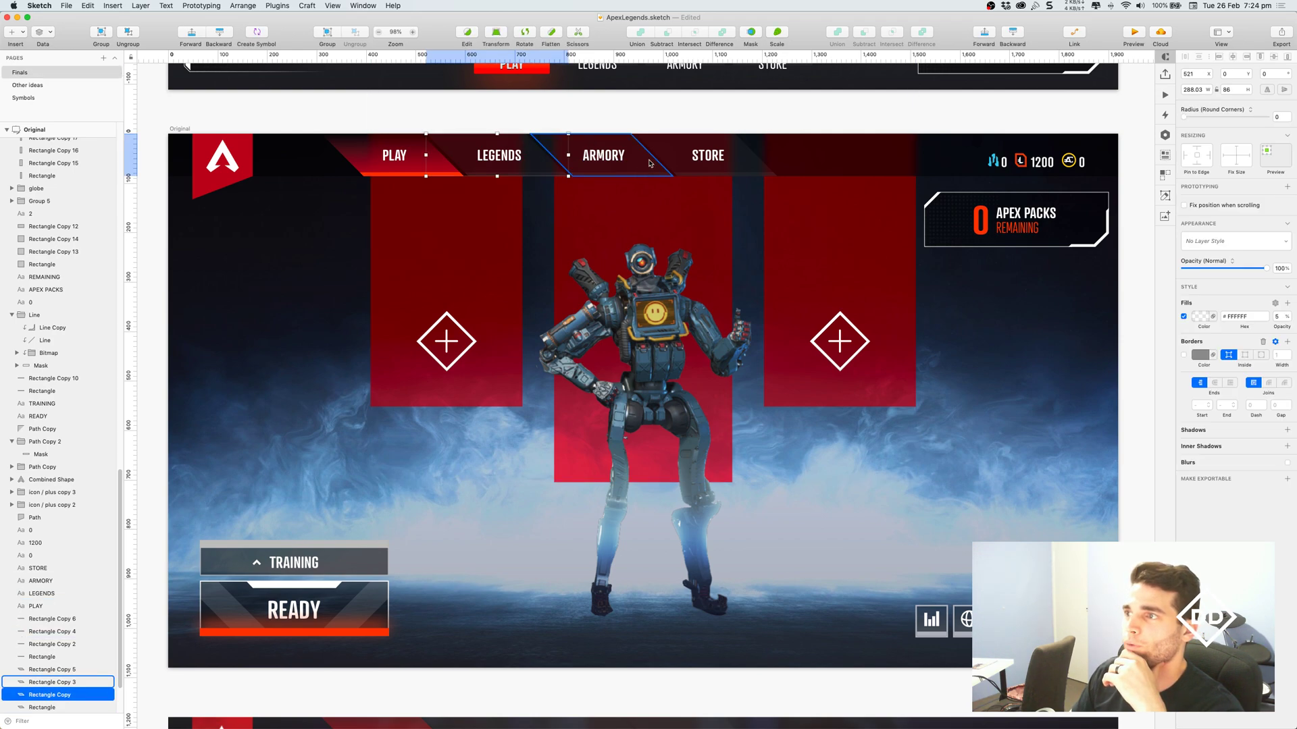
left_click(695, 120)
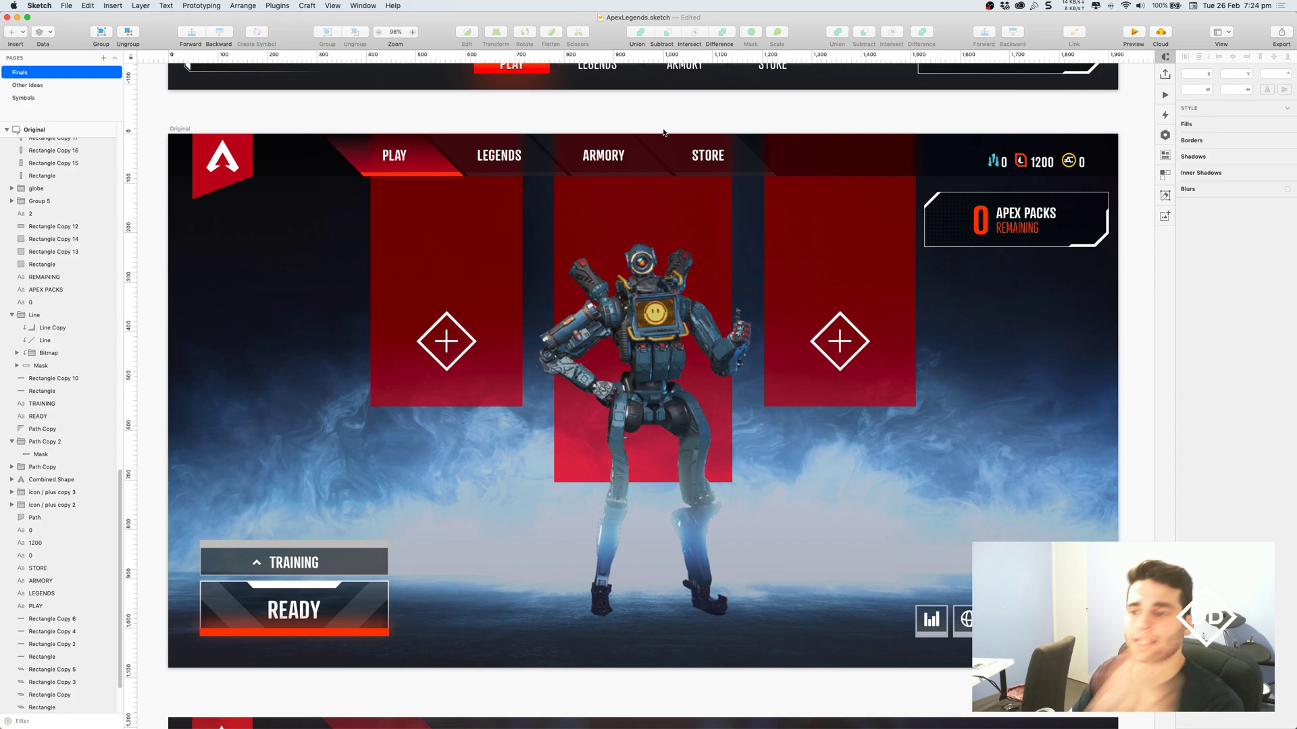
- Review the altered lobby screen once more and return to the Original artboard
left_click(810, 686)
scroll(796, 318, "down", 10)
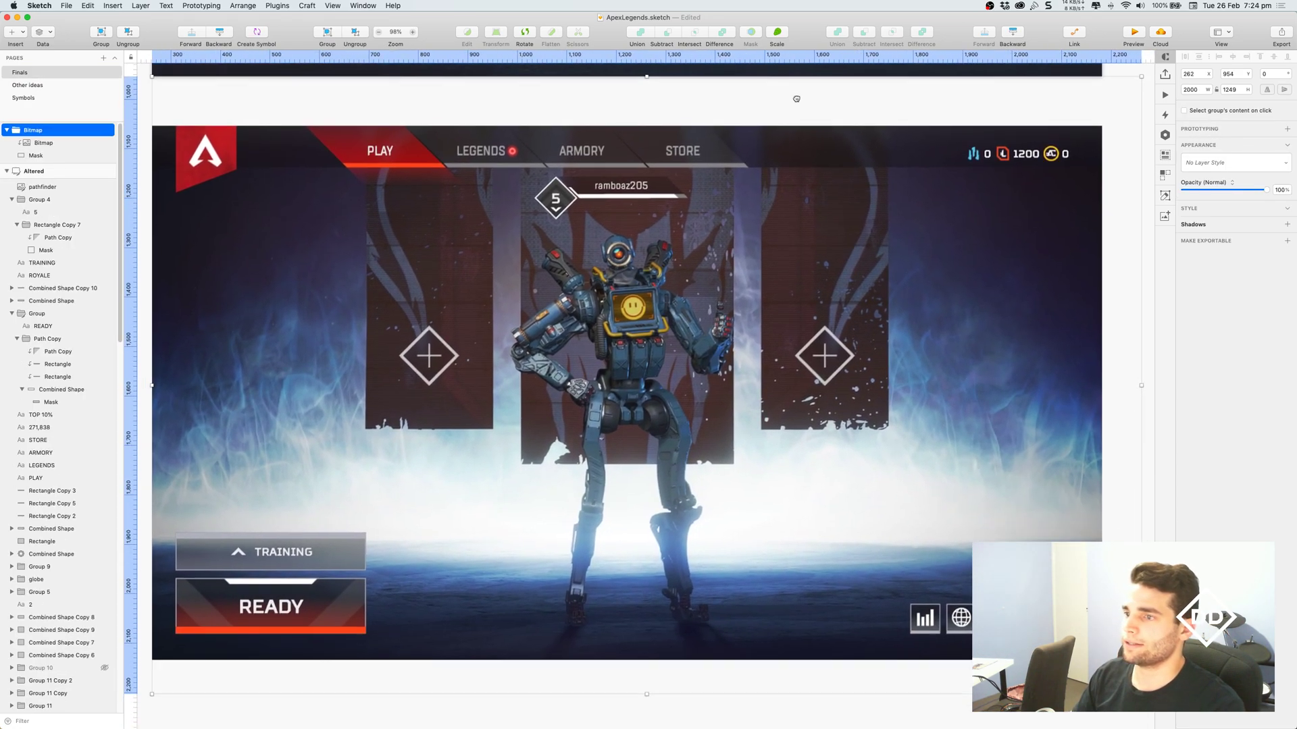
left_click_drag(796, 99, 808, 85)
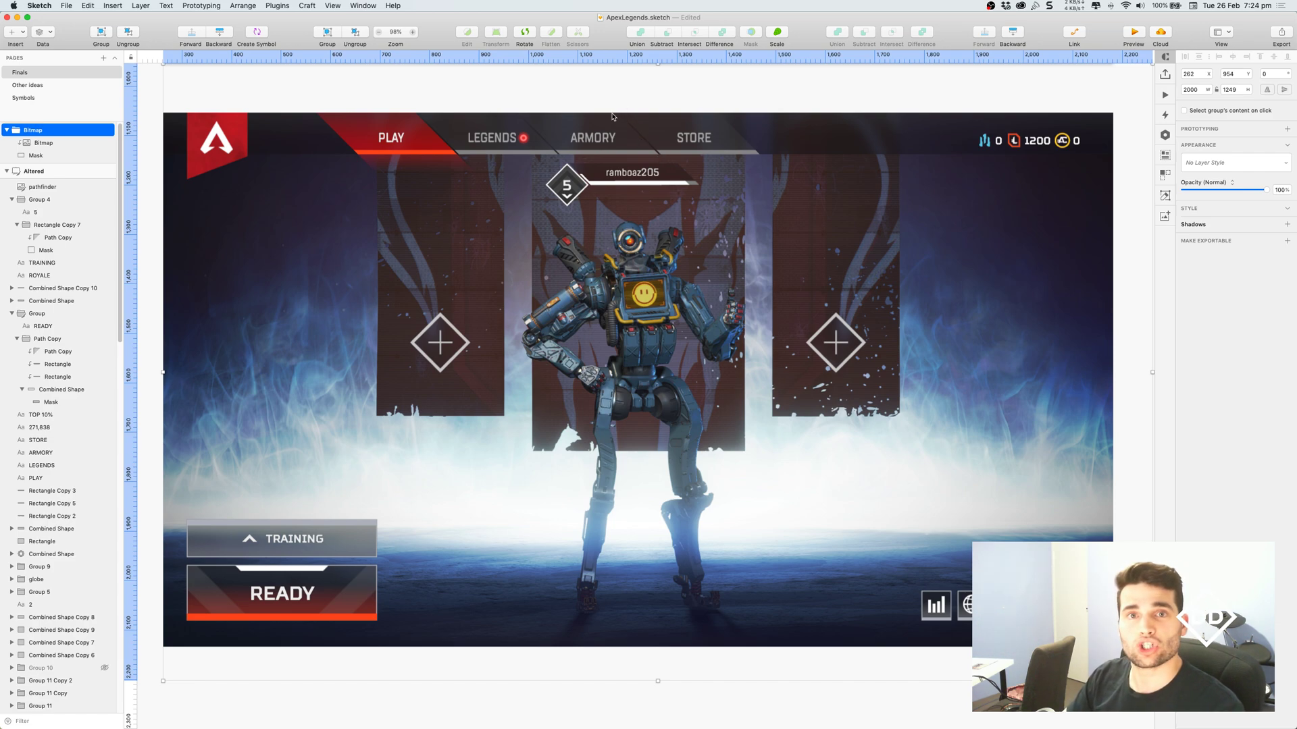
scroll(617, 88, "up", 15)
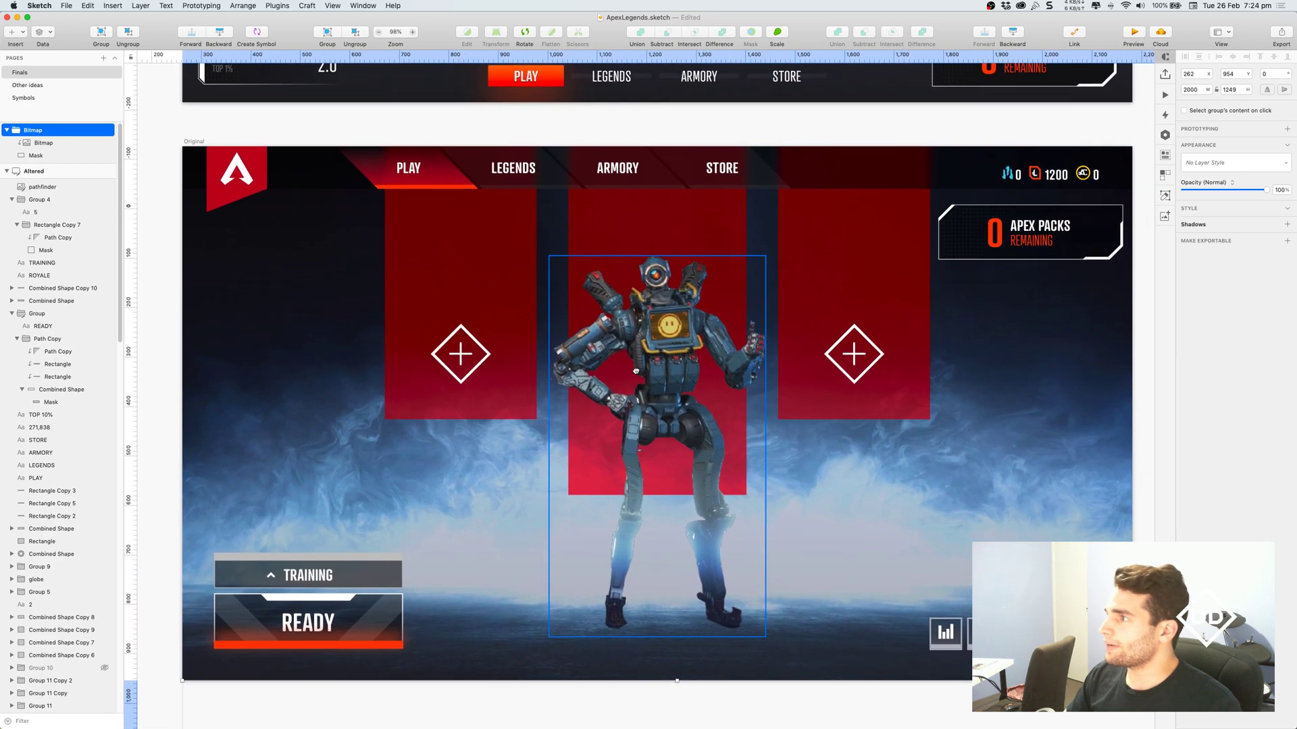
left_click_drag(636, 371, 637, 371)
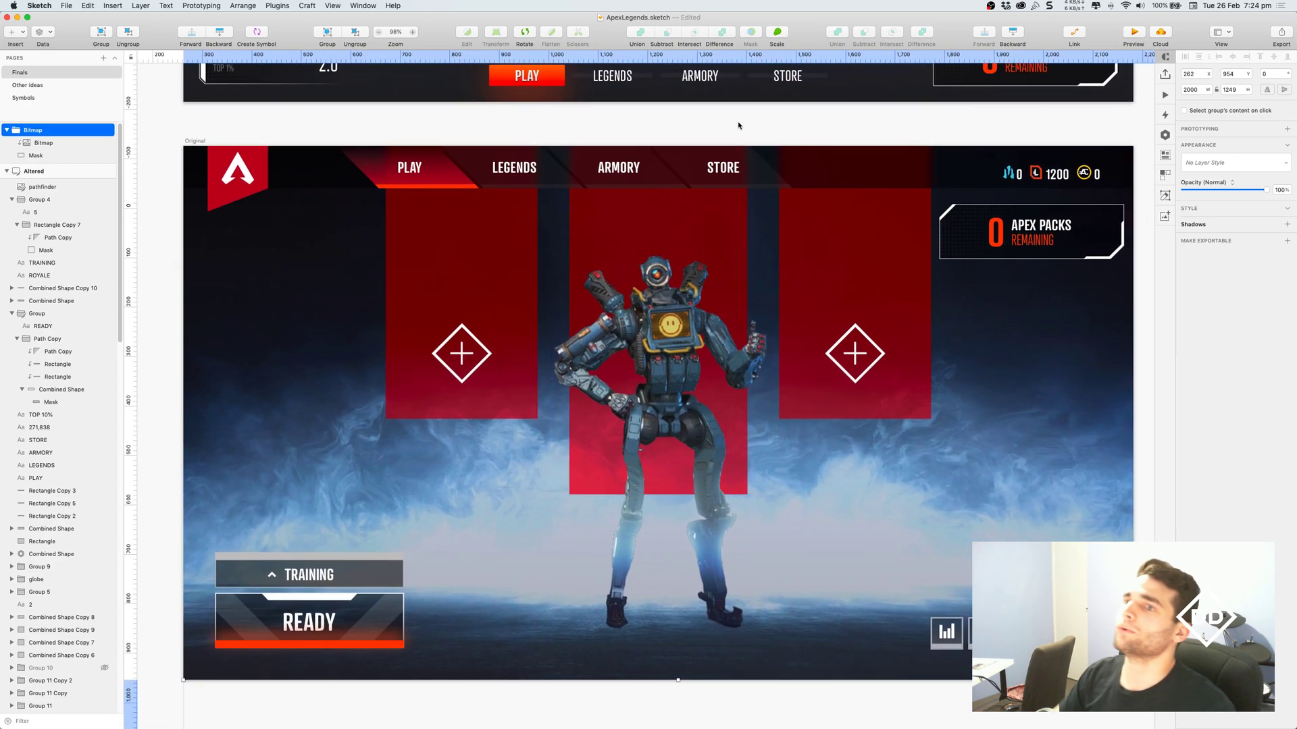
- Examine the white logo shape and the red banner behind it up close, and view the insertable drawing tools
left_click(235, 161)
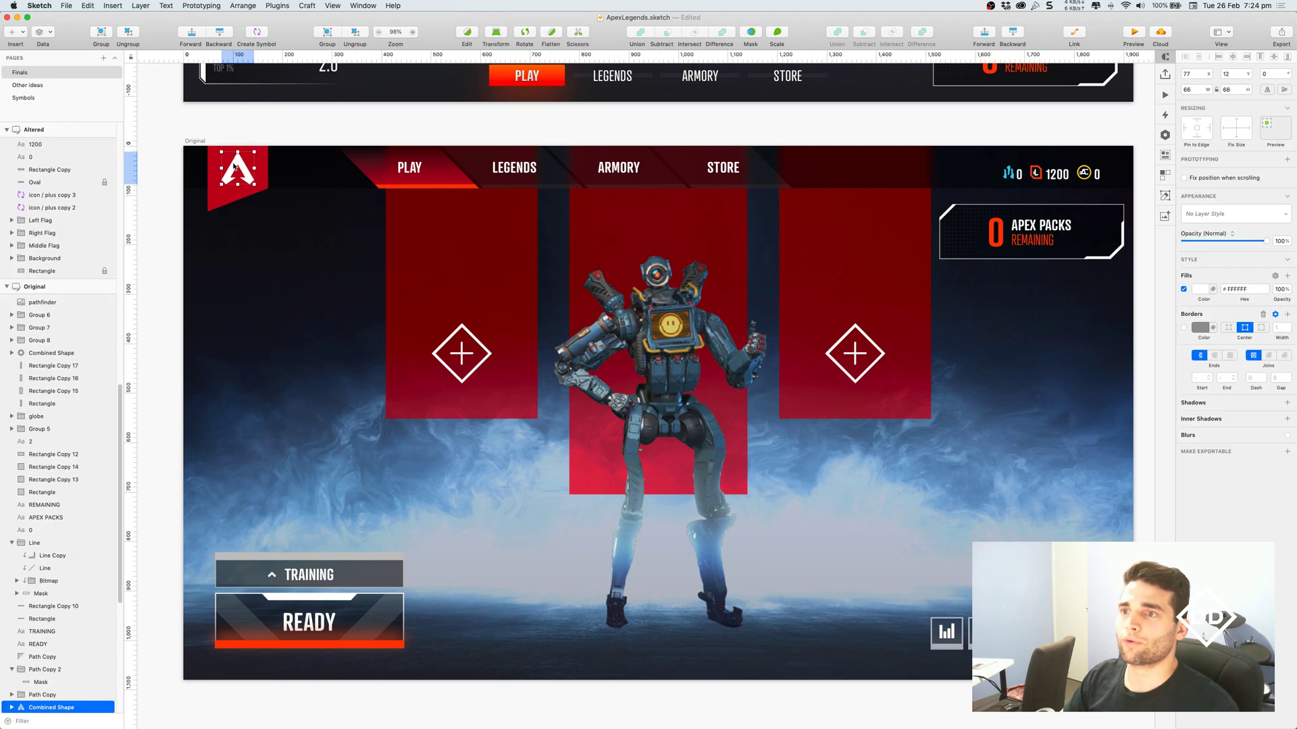
left_click(217, 166)
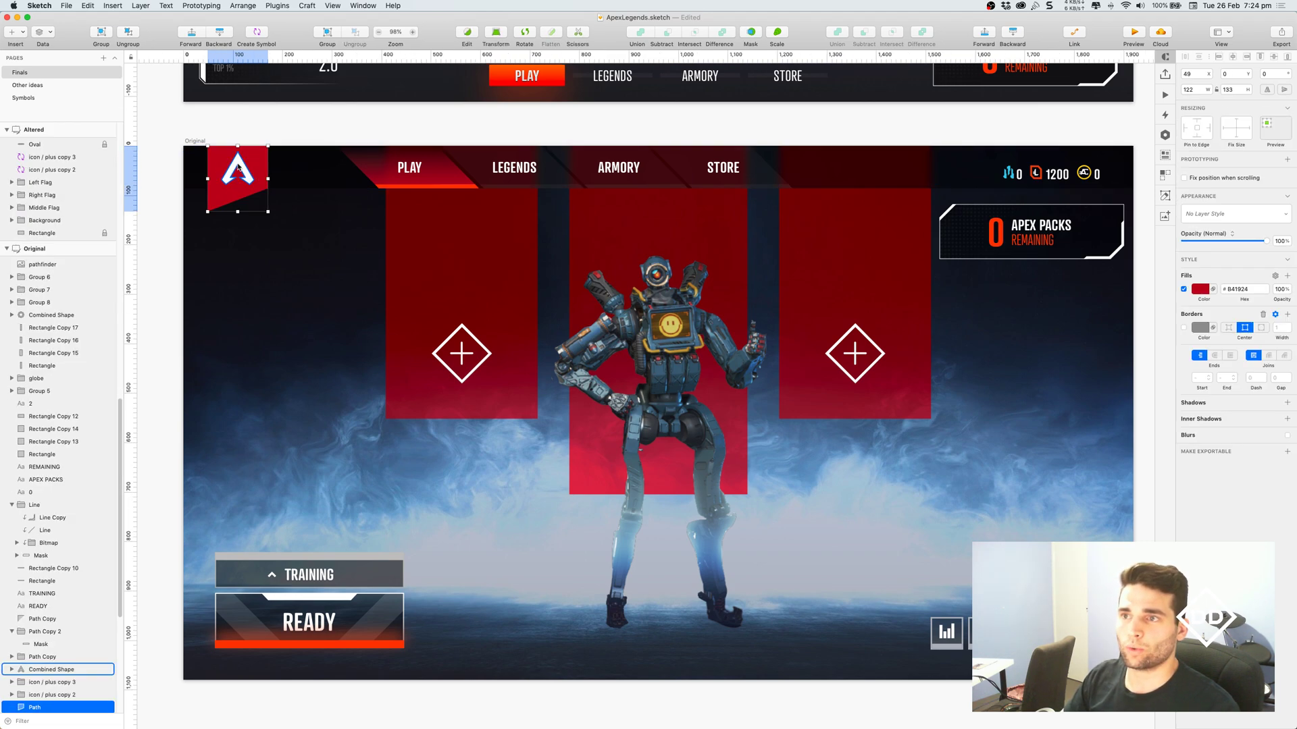
left_click(242, 166)
scroll(242, 166, "up", 10)
left_click_drag(311, 109, 337, 108)
scroll(338, 108, "left", 3)
scroll(338, 108, "up", 1)
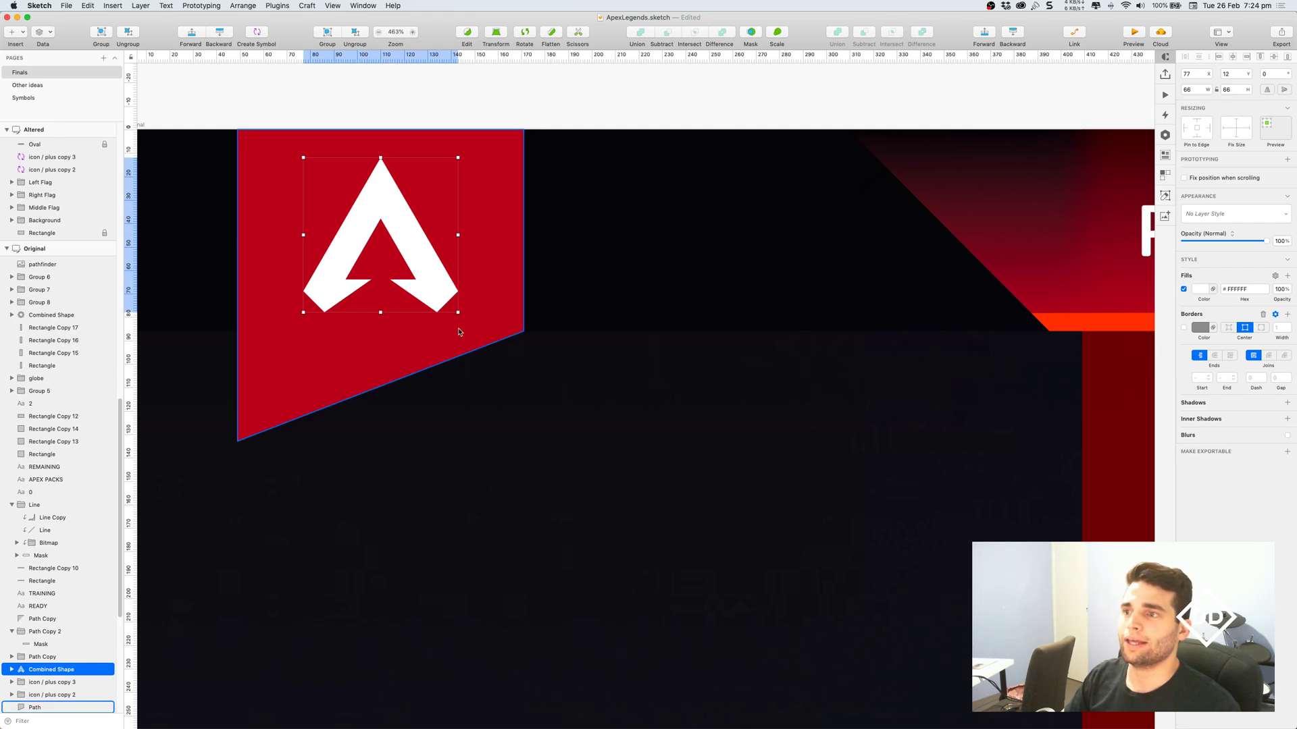
left_click(20, 32)
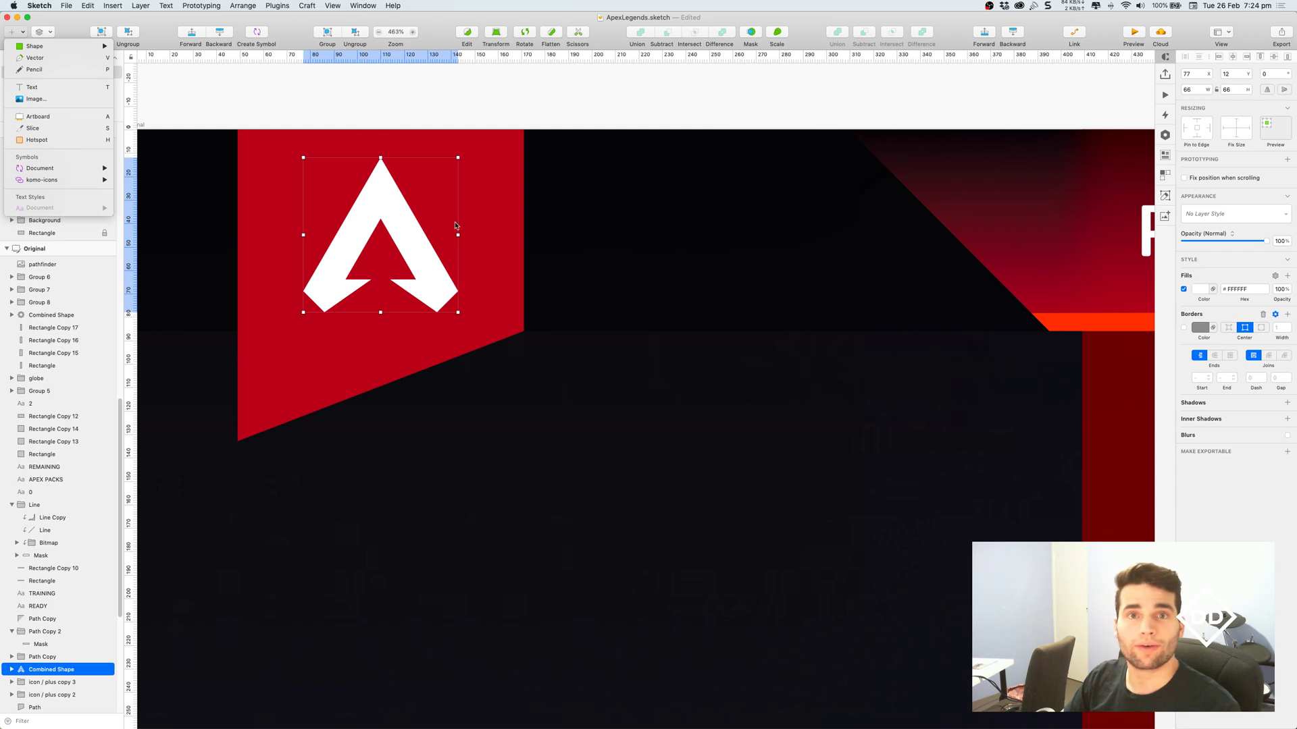
left_click(533, 108)
- Examine the currency icons above the APEX PACKS box, opening the blue icon's middle path to view its vector points
scroll(547, 113, "down", 5)
left_click(766, 104)
left_click_drag(766, 104, 521, 90)
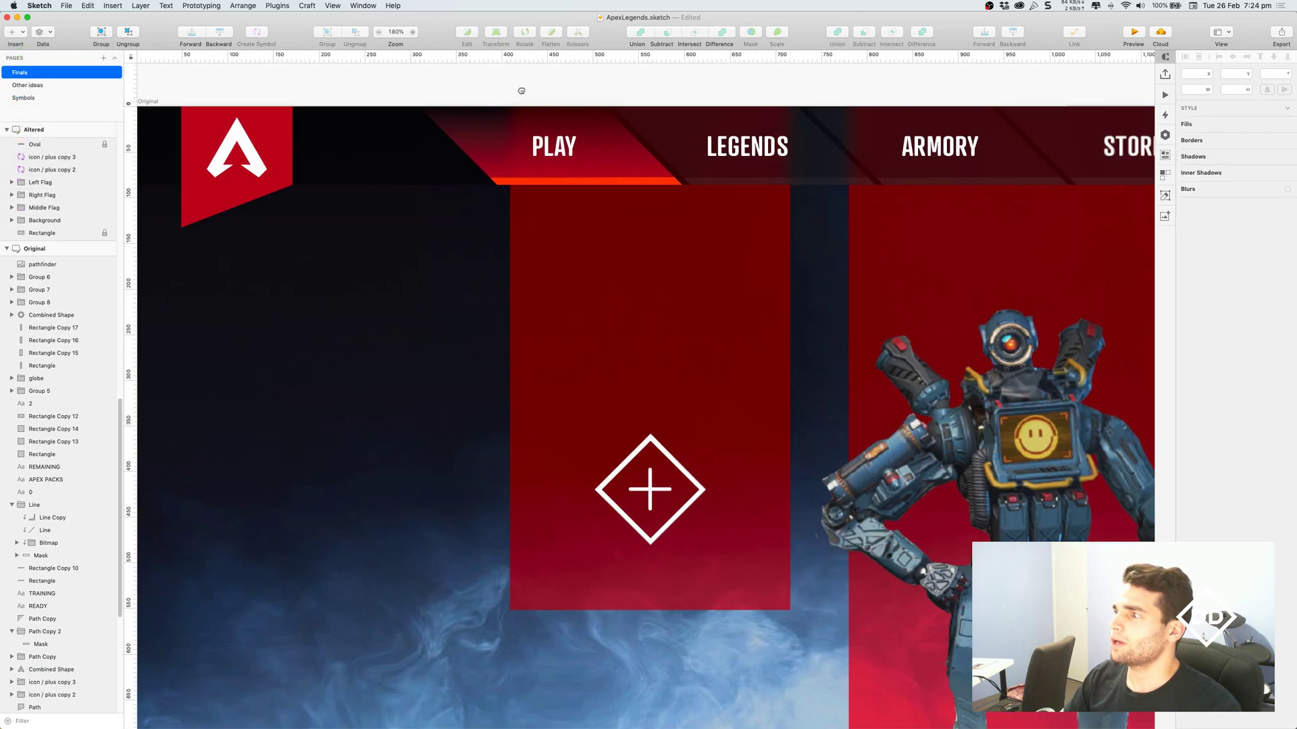
scroll(522, 90, "right", 20)
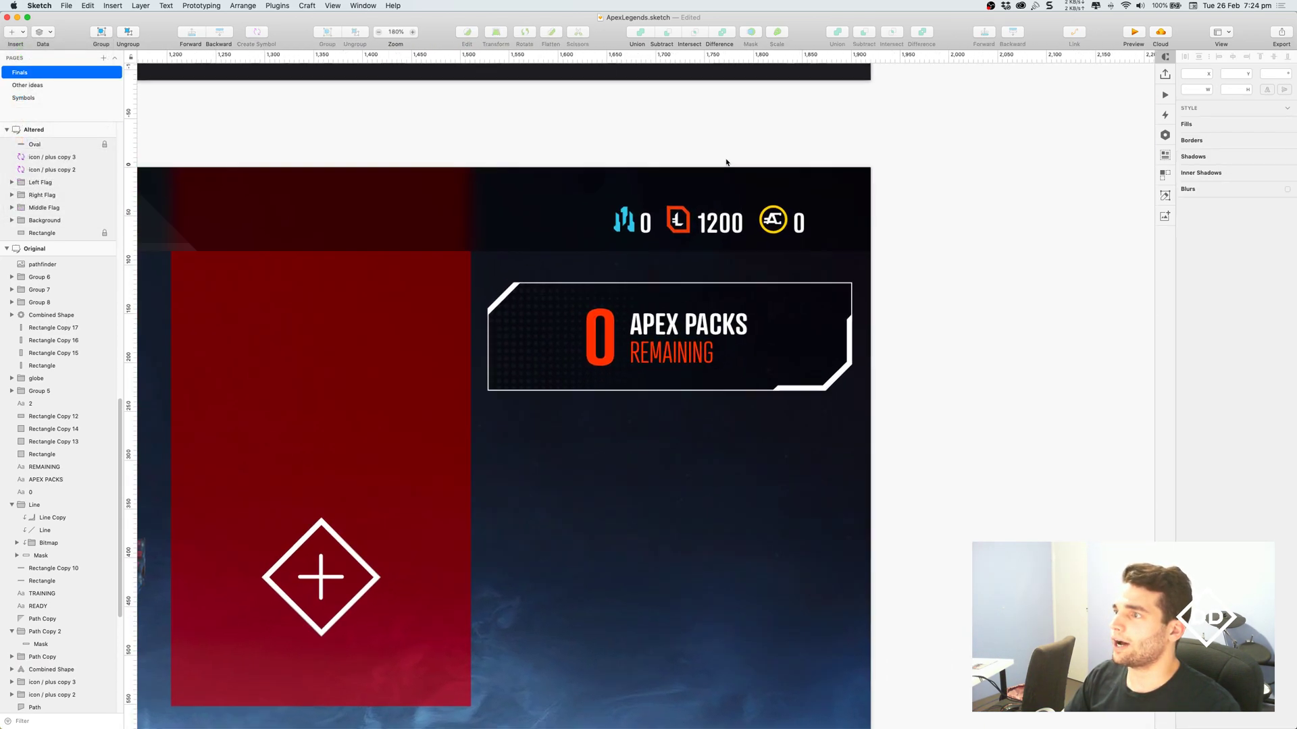
scroll(726, 162, "up", 8)
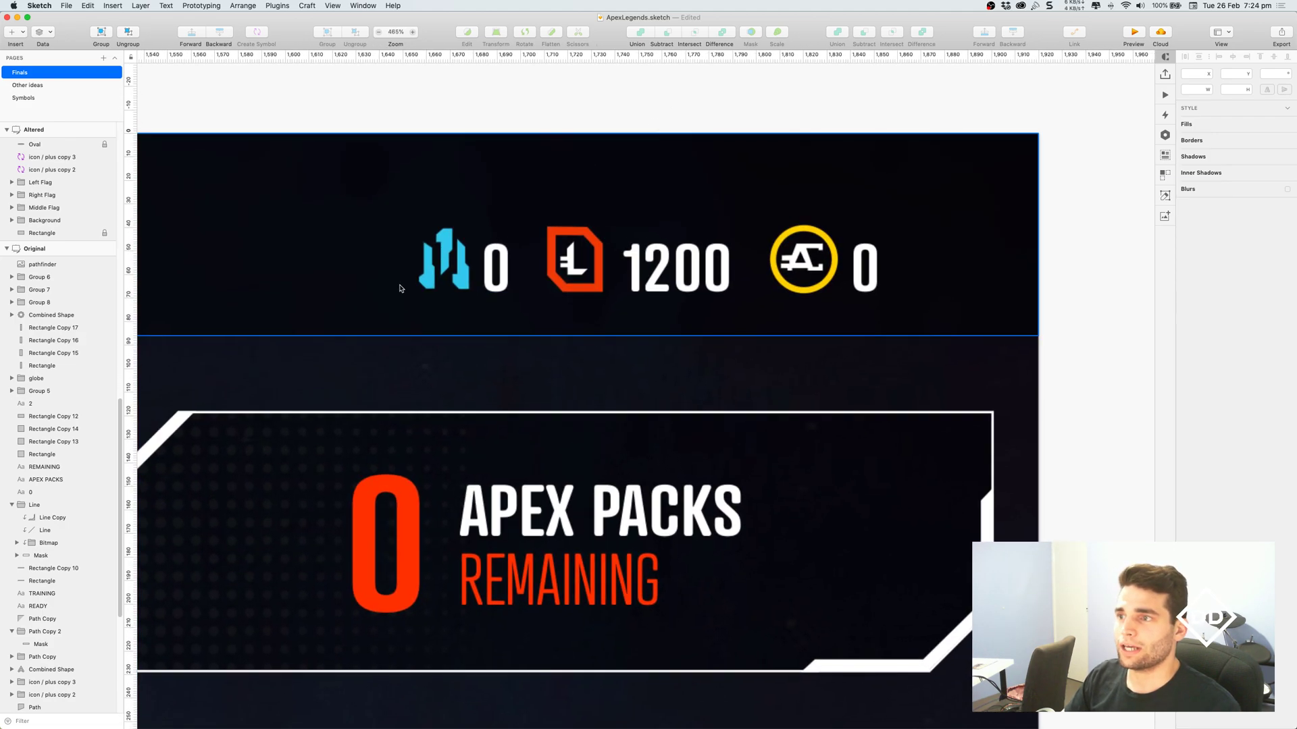
left_click(456, 263)
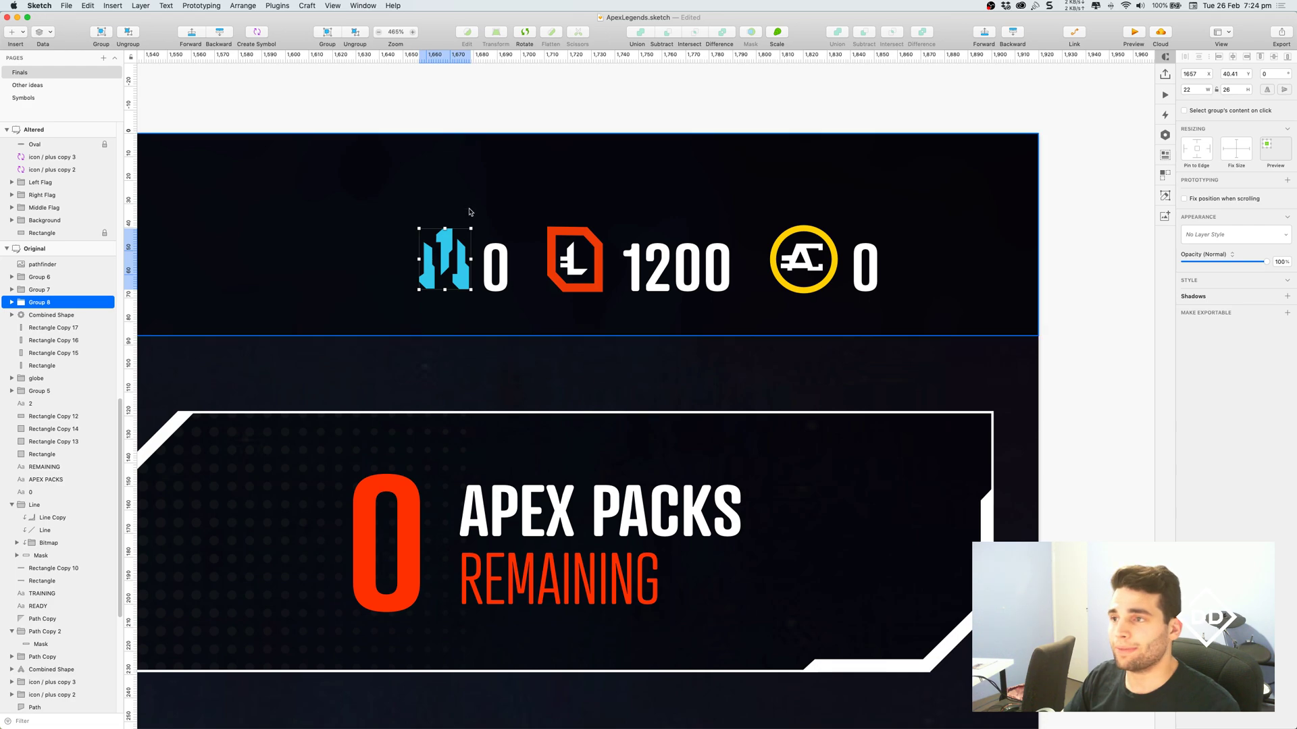
double_click(449, 242)
double_click(448, 241)
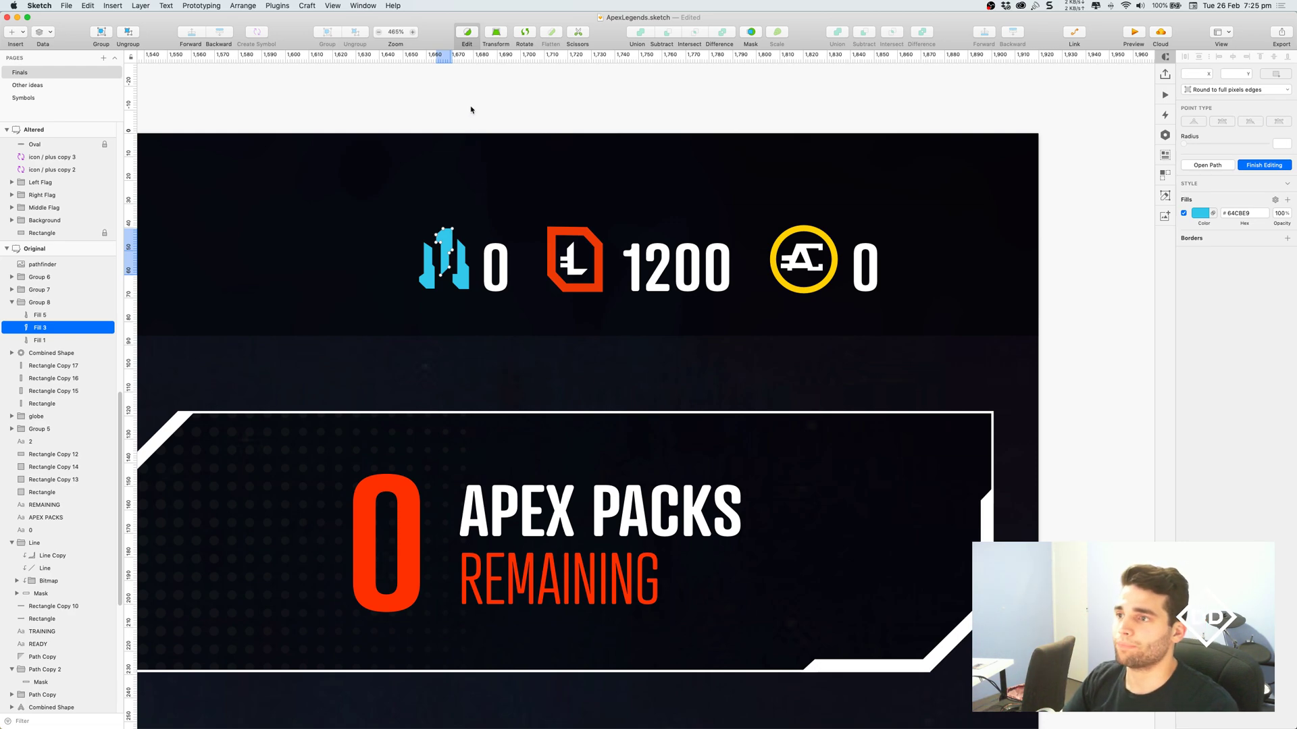
key("Escape")
key("Escape")
- Try enlarging the blue currency icon and undo the change
left_click_drag(470, 291, 573, 406)
key("super+z")
left_click(481, 124)
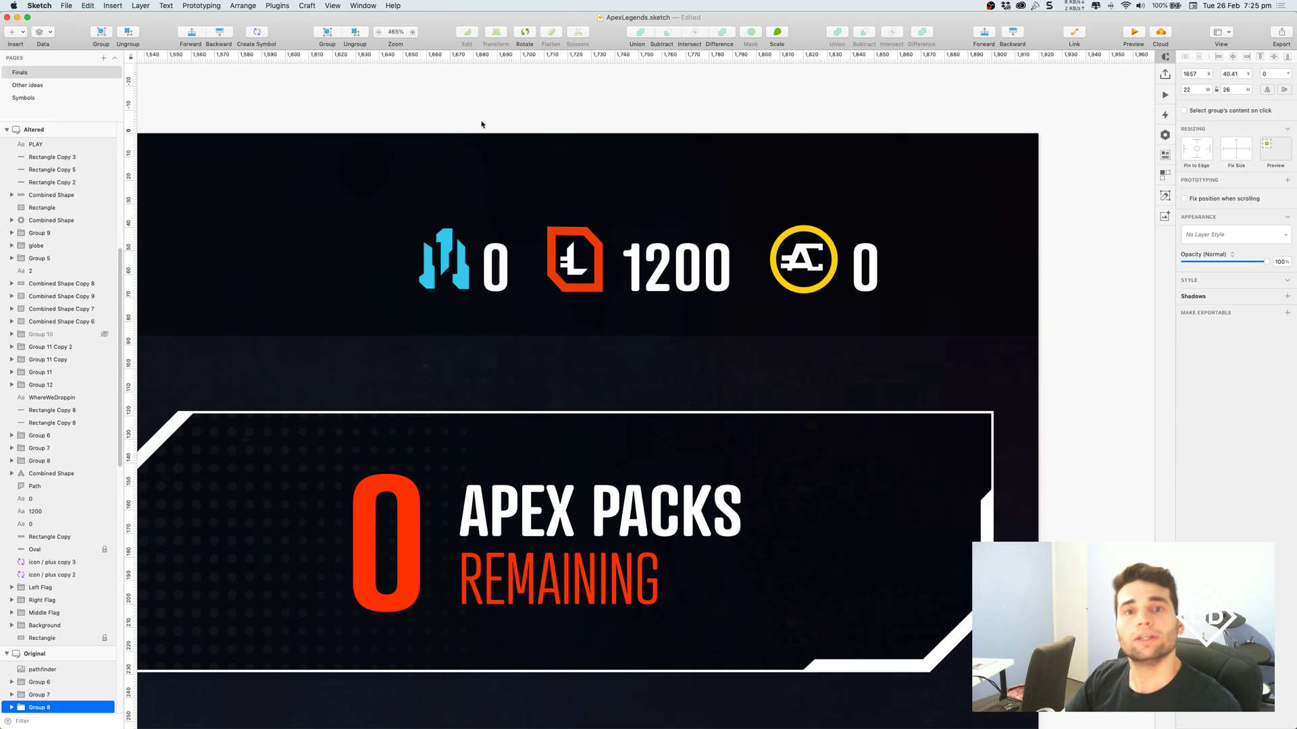
- Inspect the APEX PACKS box's background shape and the masked dotted pattern bitmap inside it
scroll(878, 257, "down", 5)
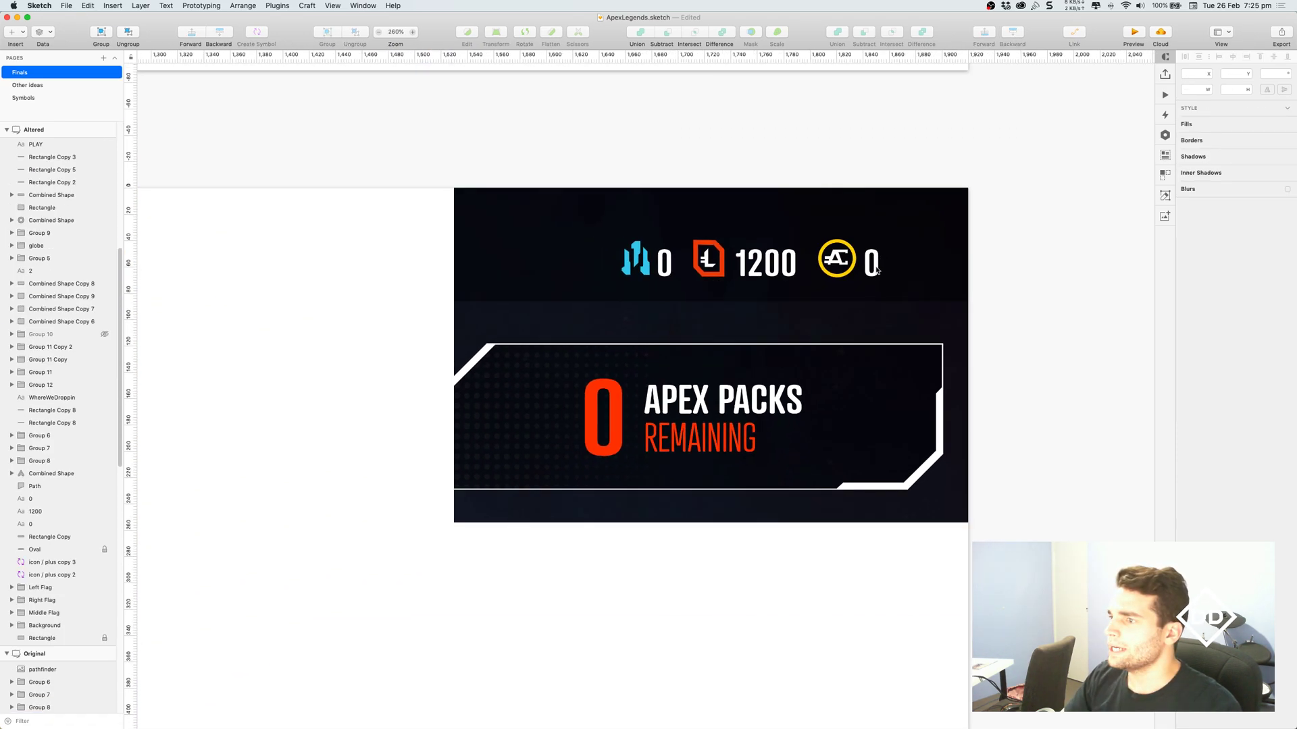
scroll(837, 385, "down", 3)
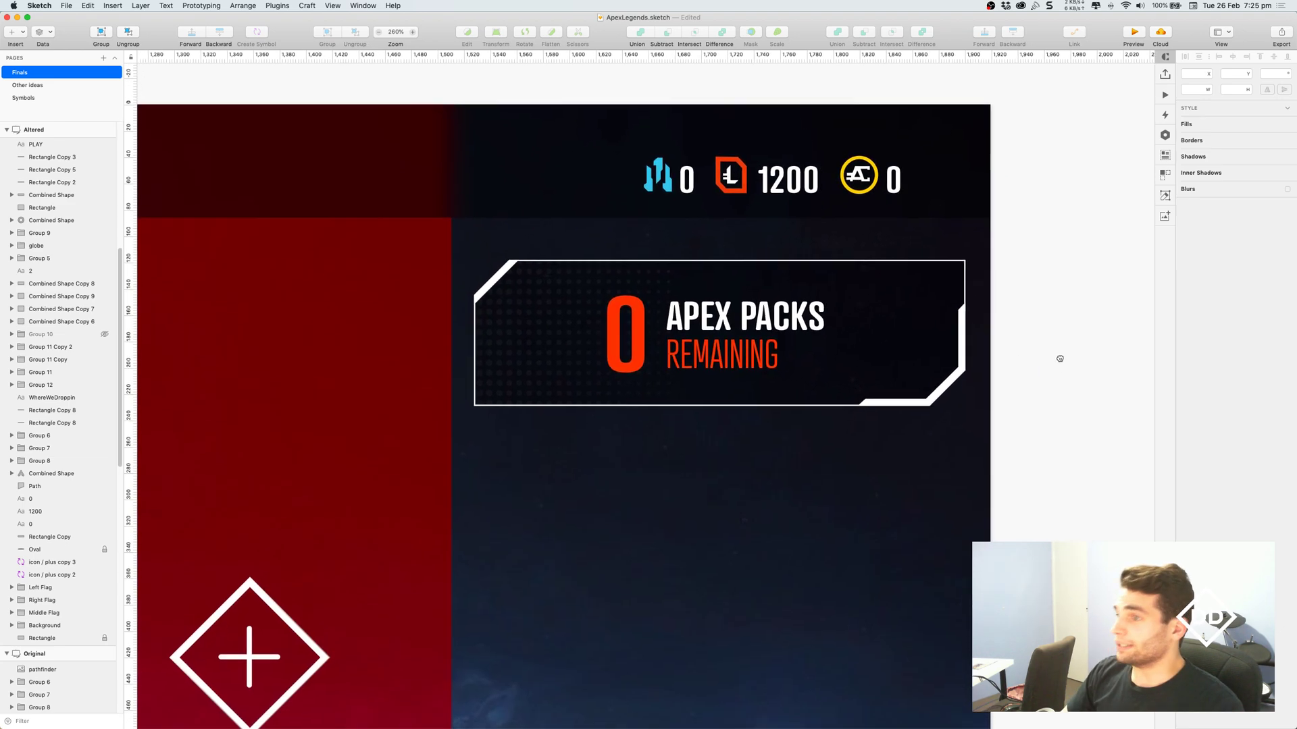
scroll(1027, 345, "up", 2)
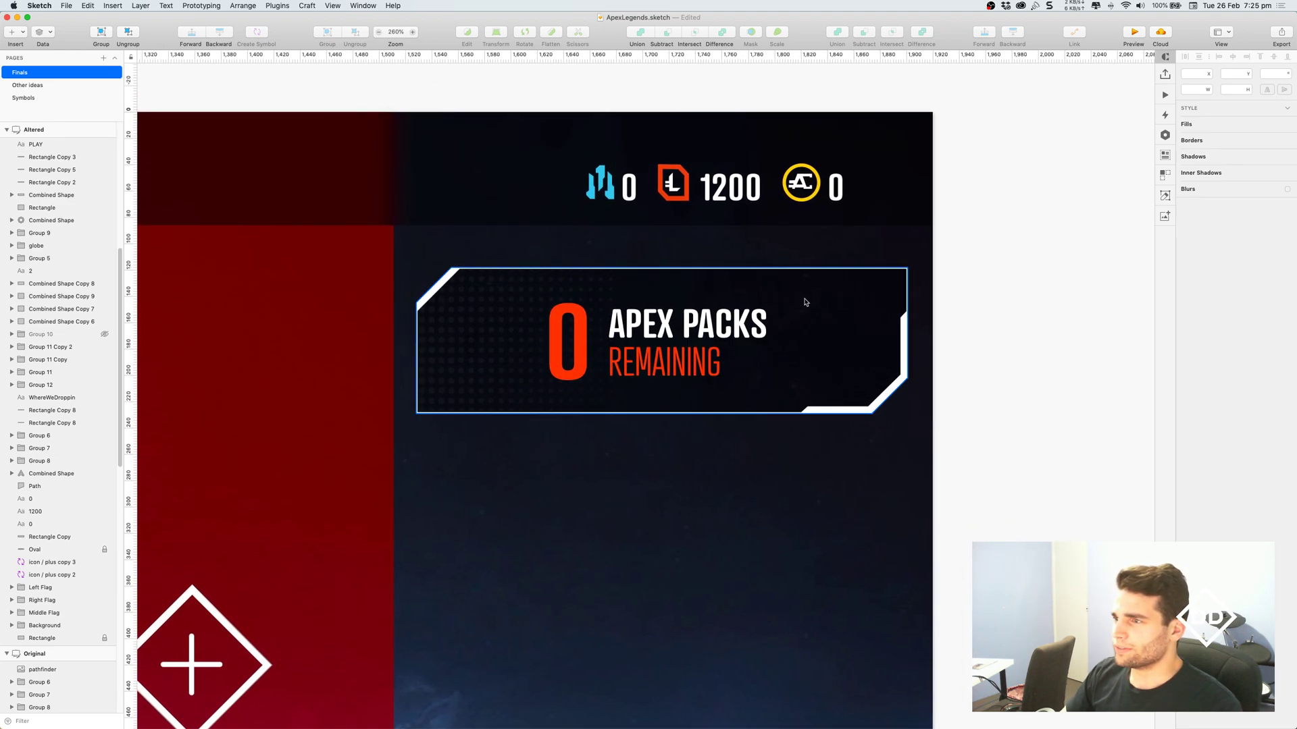
left_click(815, 294)
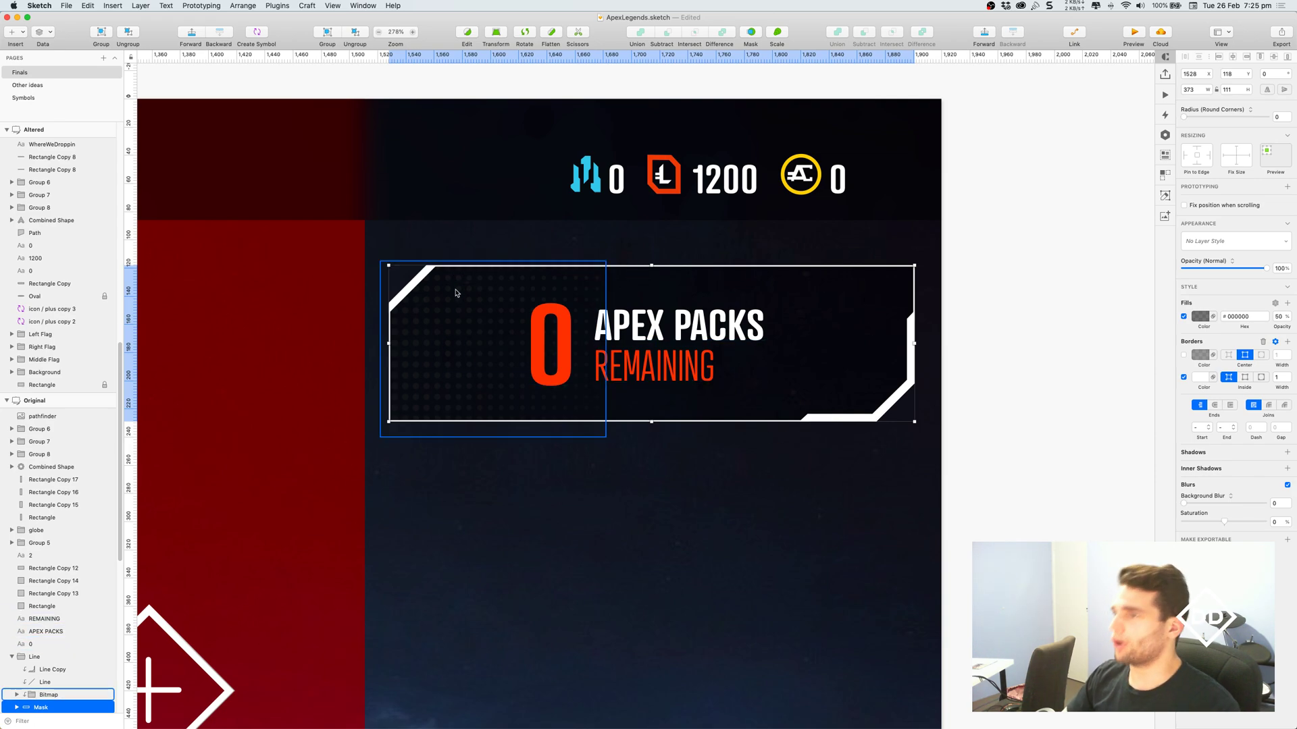
mouse_move(482, 303)
left_mouse_down()
mouse_move(518, 293)
mouse_move(478, 305)
left_mouse_up()
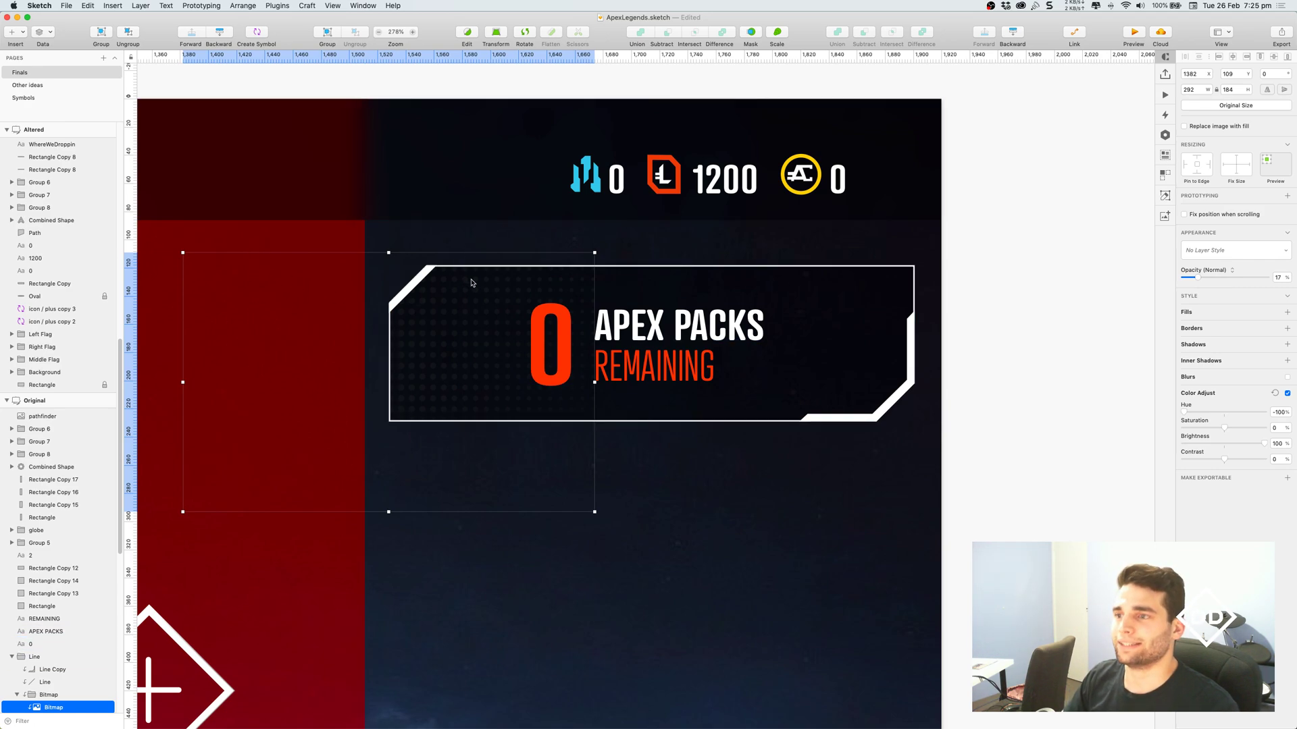
left_click(980, 376)
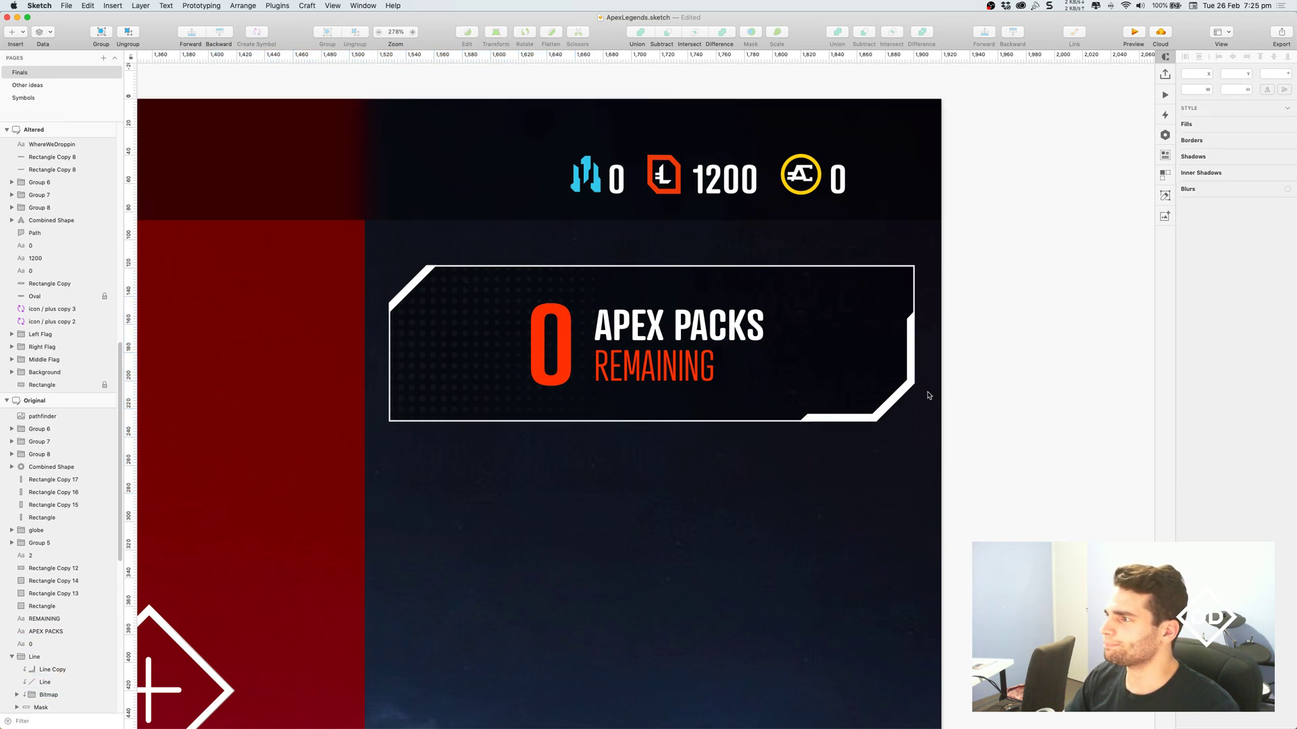
- Move the thick white line at the APEX PACKS box's lower-right corner inward to X 1782, Y 126
left_click(916, 349)
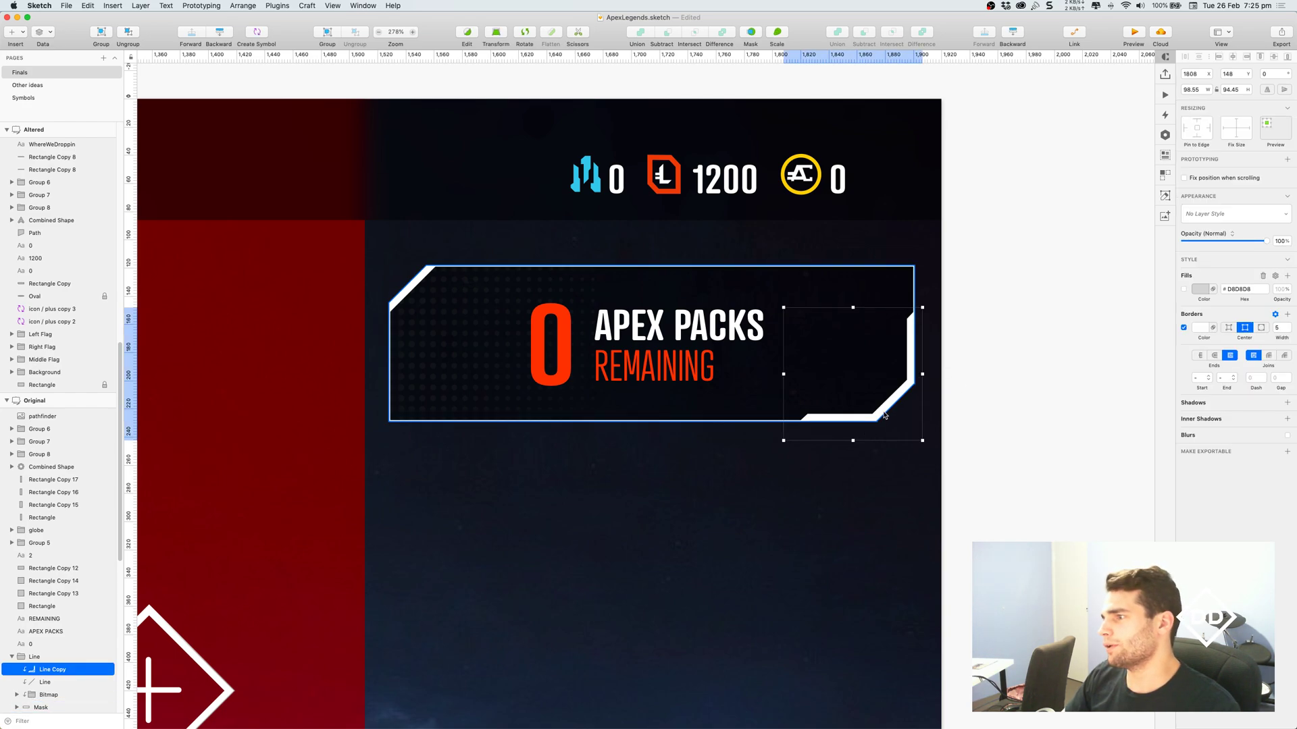
left_click_drag(890, 403, 852, 373)
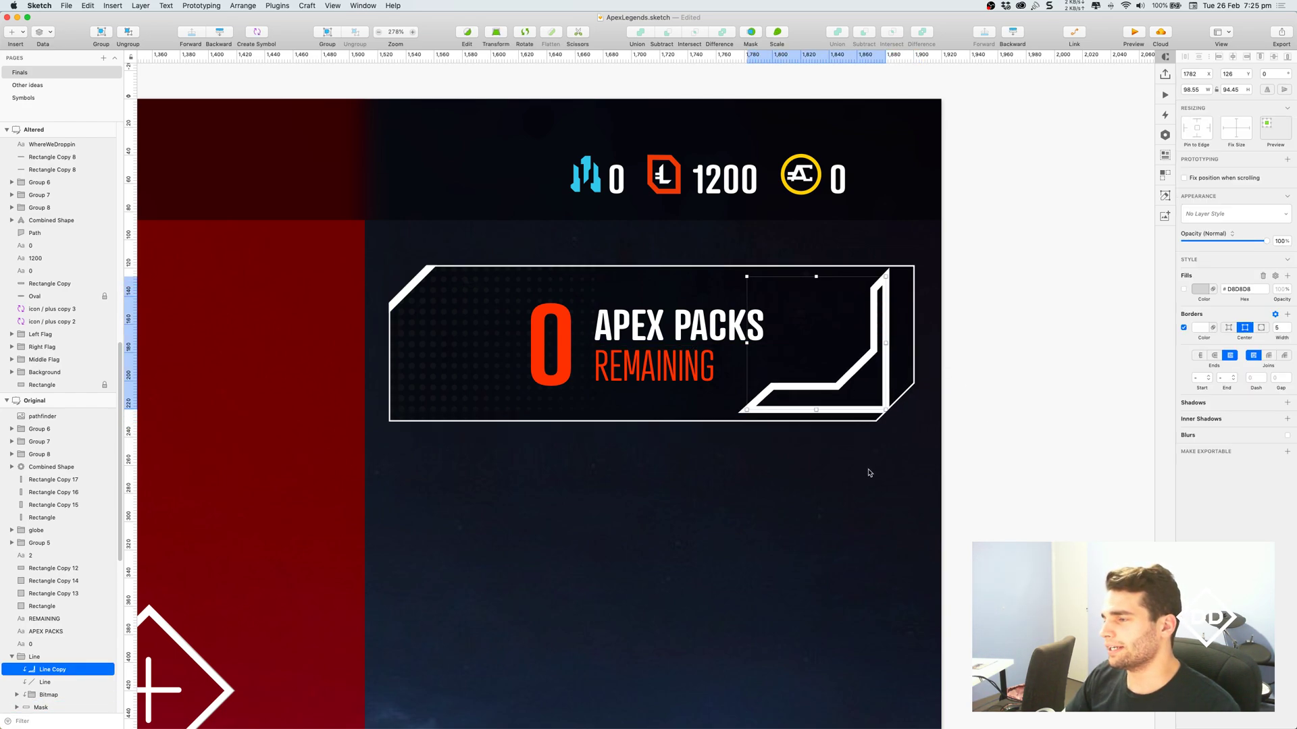
- Undo the thick white line's move and inspect the APEX PACKS box's mask shape and upper-left corner line
key("super+z")
left_click(890, 294)
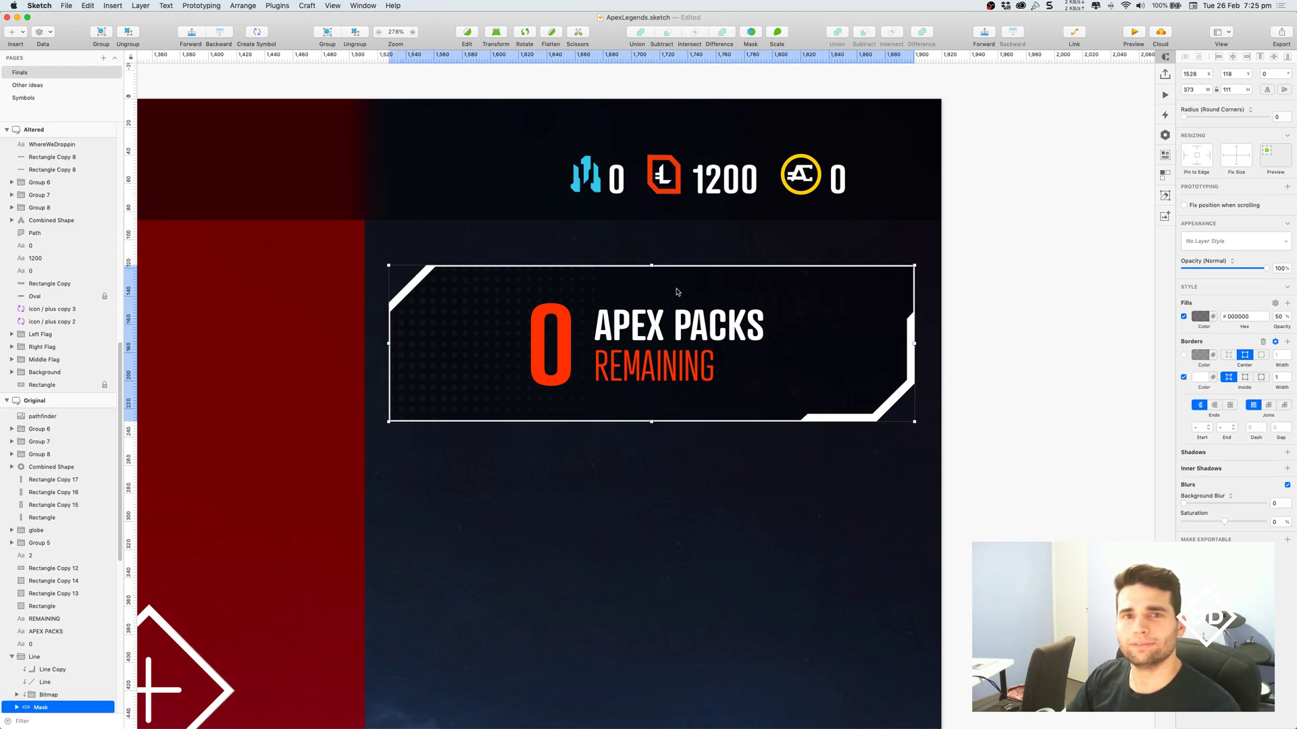
left_click(979, 311)
left_click(397, 296)
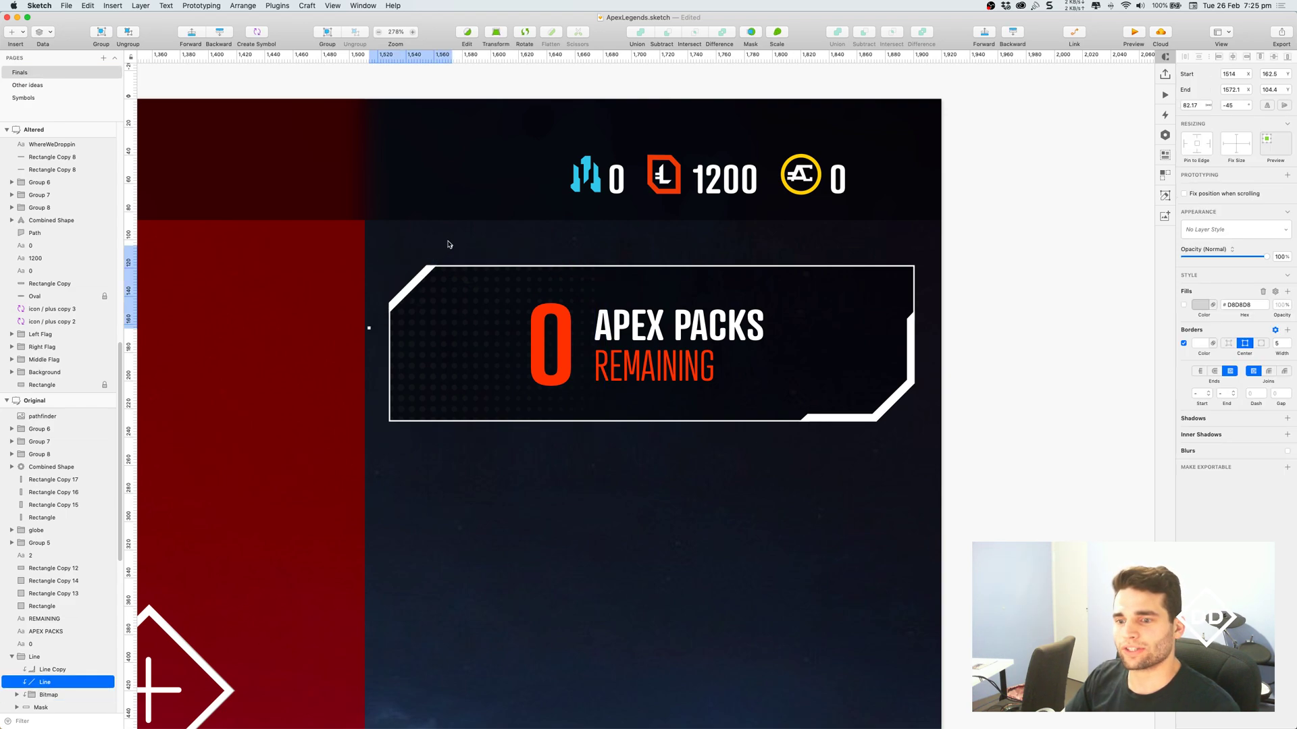
scroll(51, 571, "down", 5)
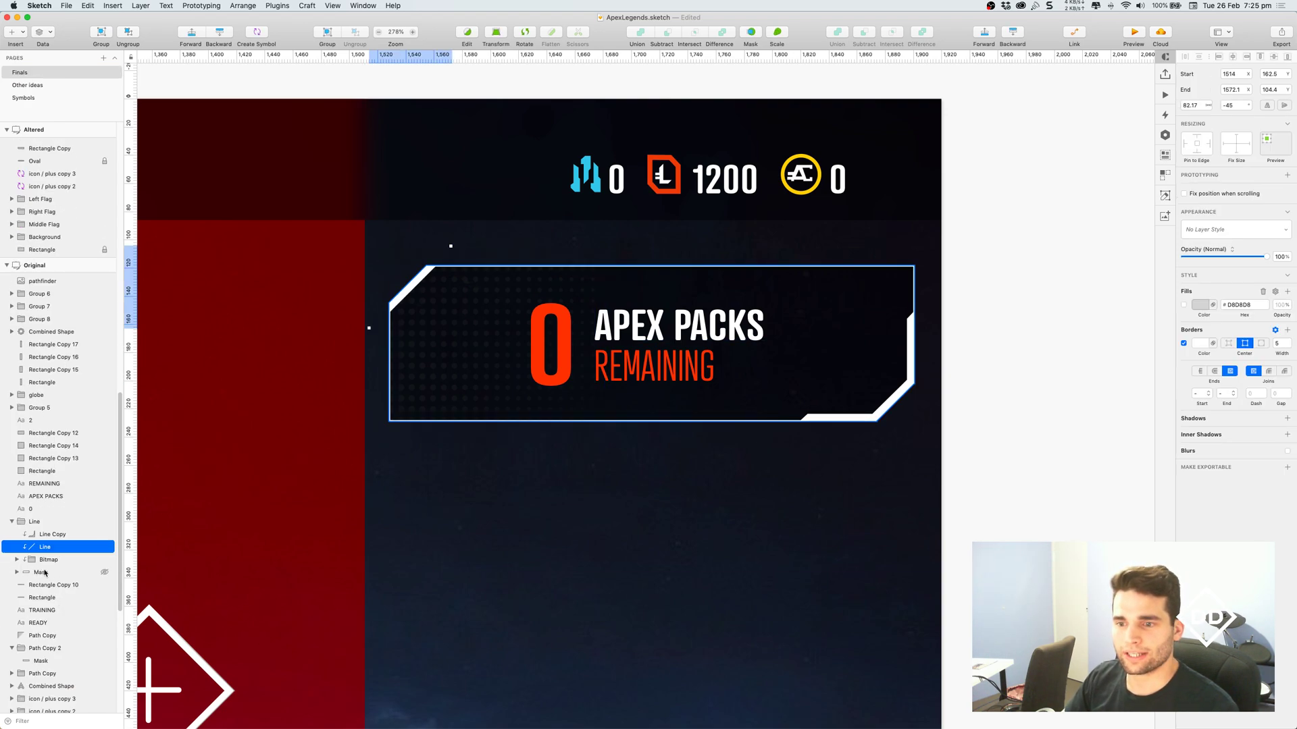
left_click(45, 574)
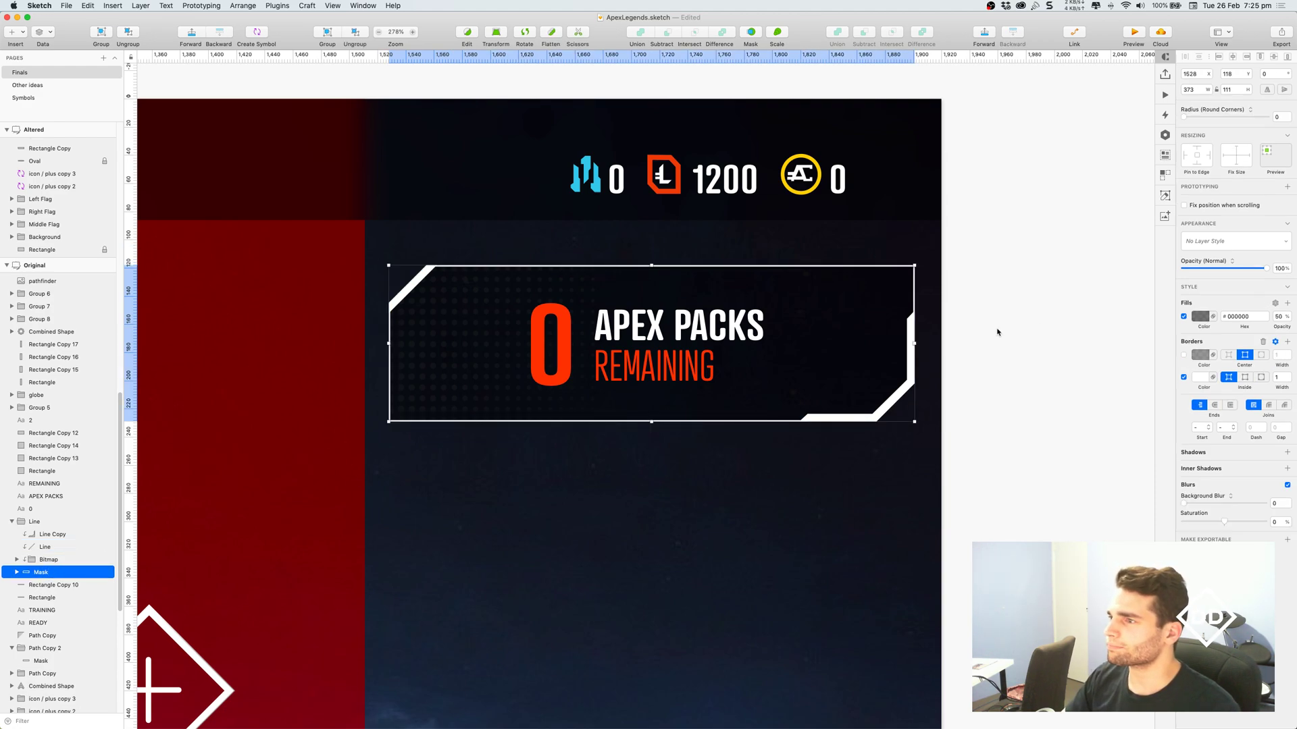
- Inspect the REMAINING, 0 and APEX PACKS text layers inside the box
left_click(669, 368)
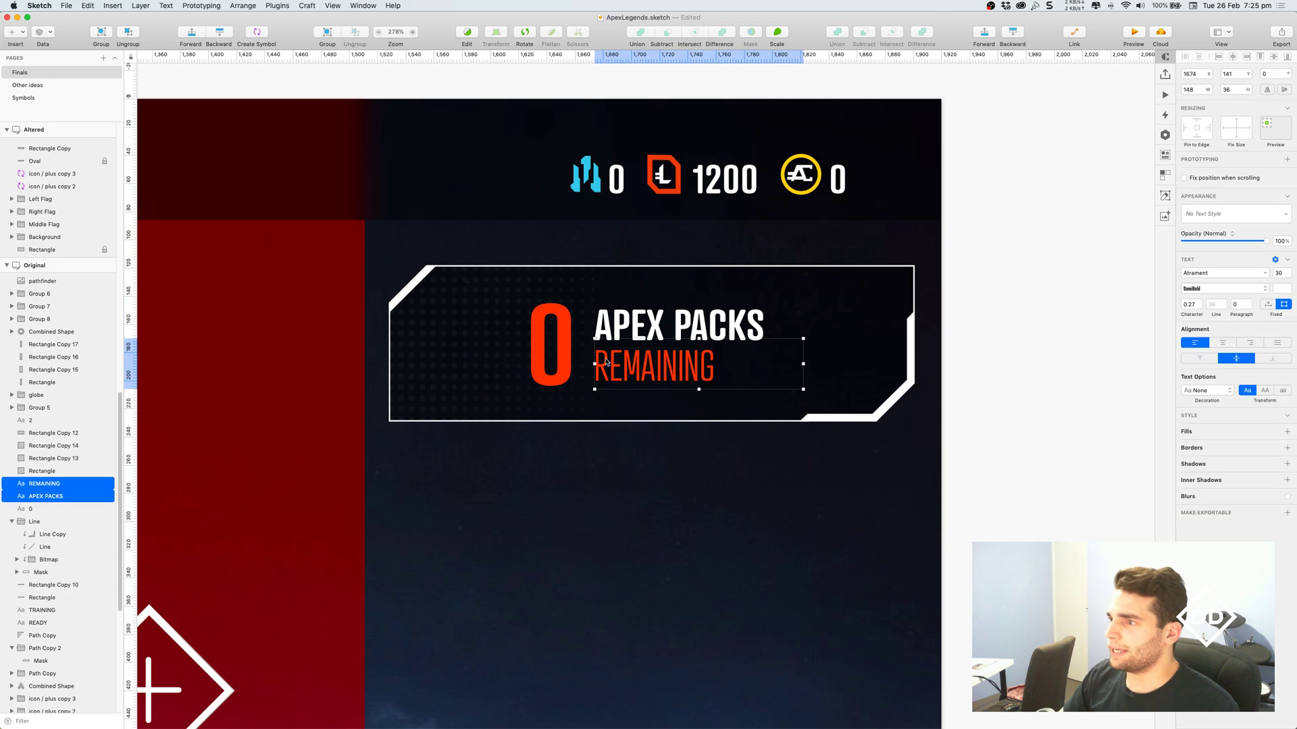
left_click(567, 351)
left_click(679, 346)
left_click(1014, 416)
- Move the number 2 slightly left toward the squad icon in the Original lobby's lower-right button row
scroll(1013, 417, "down", 5)
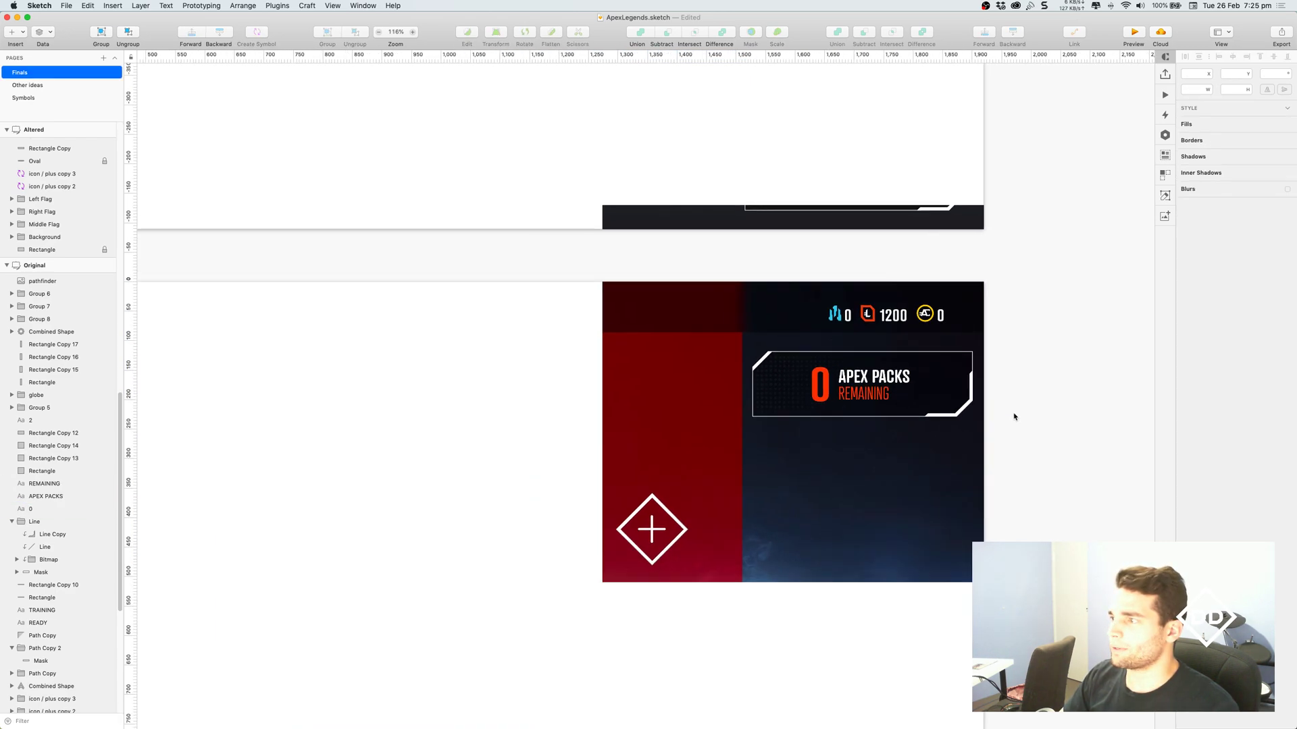
scroll(1069, 492, "down", 5)
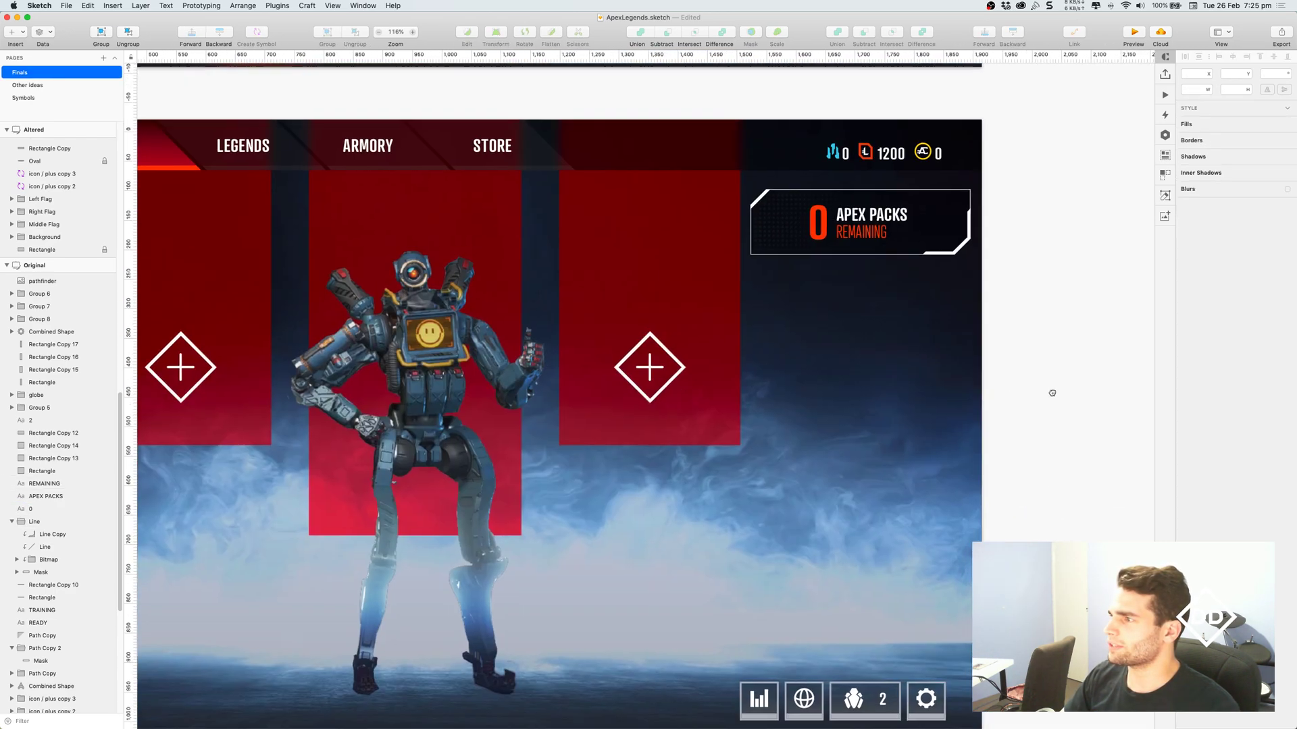
left_click_drag(1052, 393, 1054, 351)
left_click_drag(1068, 517, 1061, 402)
scroll(1074, 484, "up", 5)
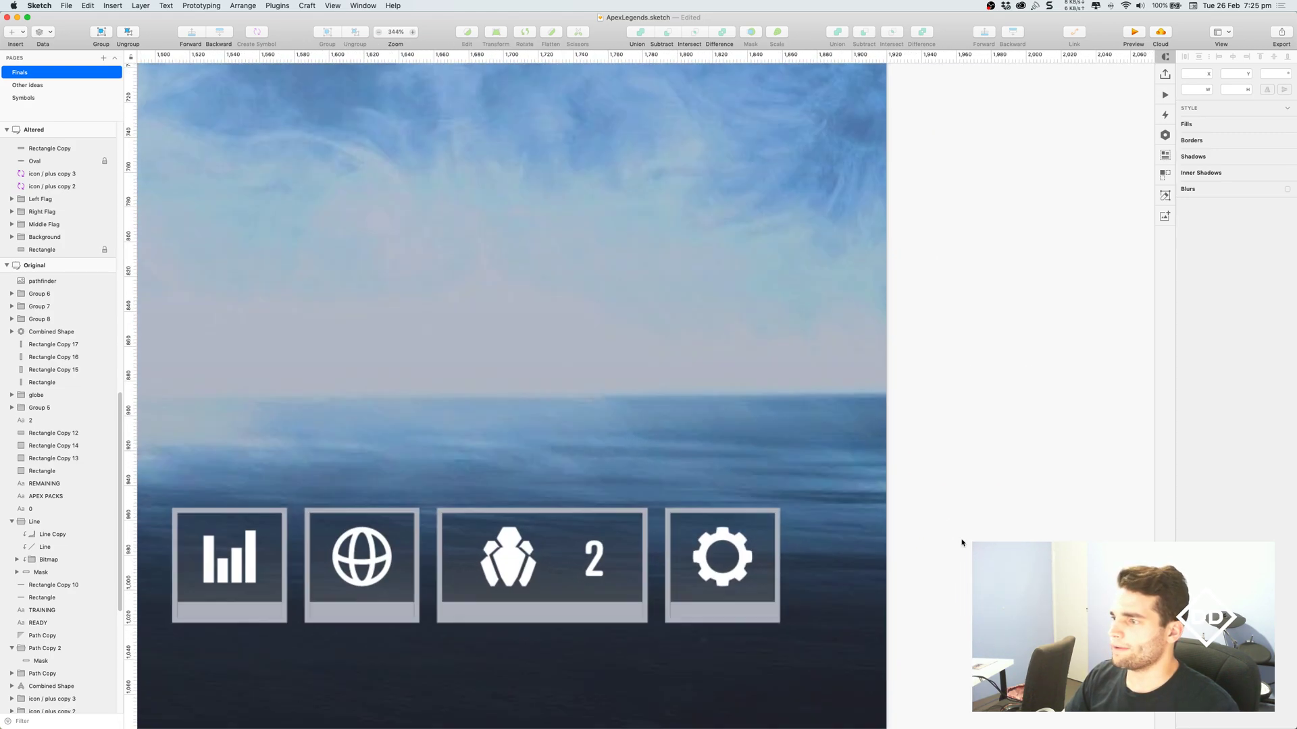
scroll(1013, 493, "down", 3)
scroll(1013, 493, "left", 4)
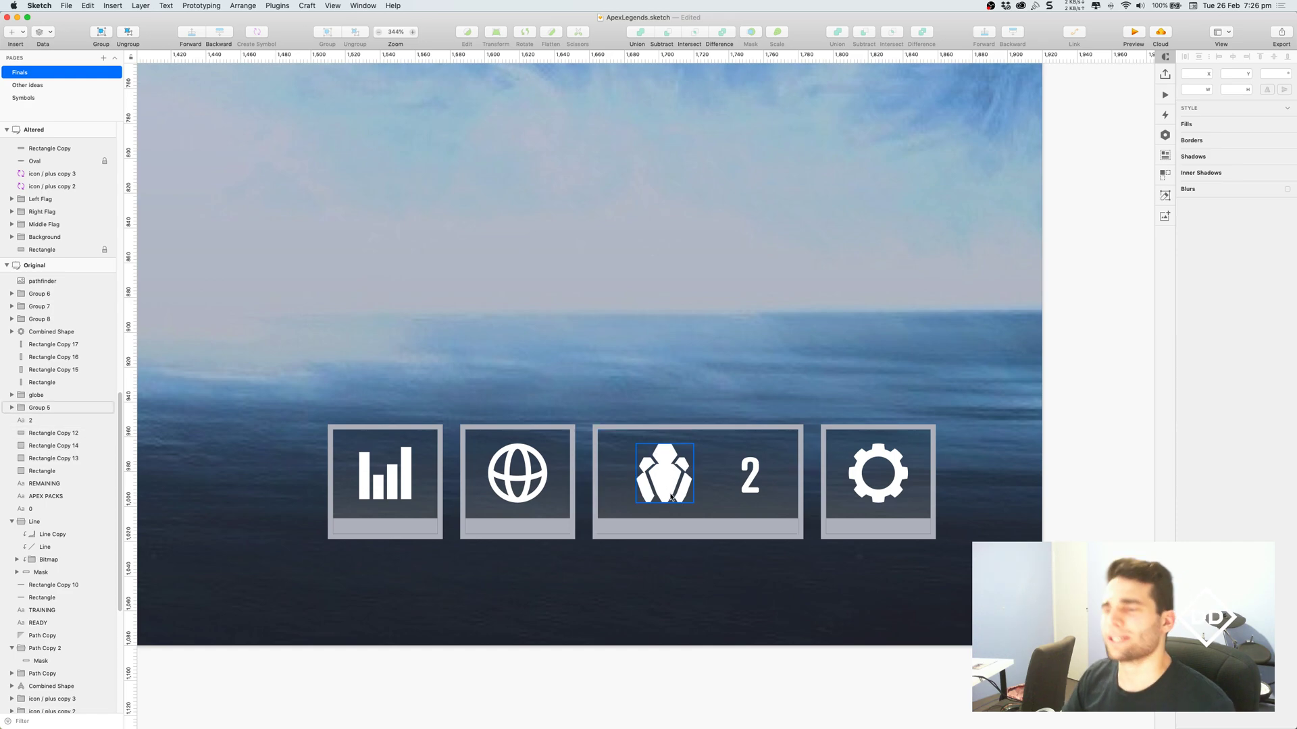
left_click(897, 455)
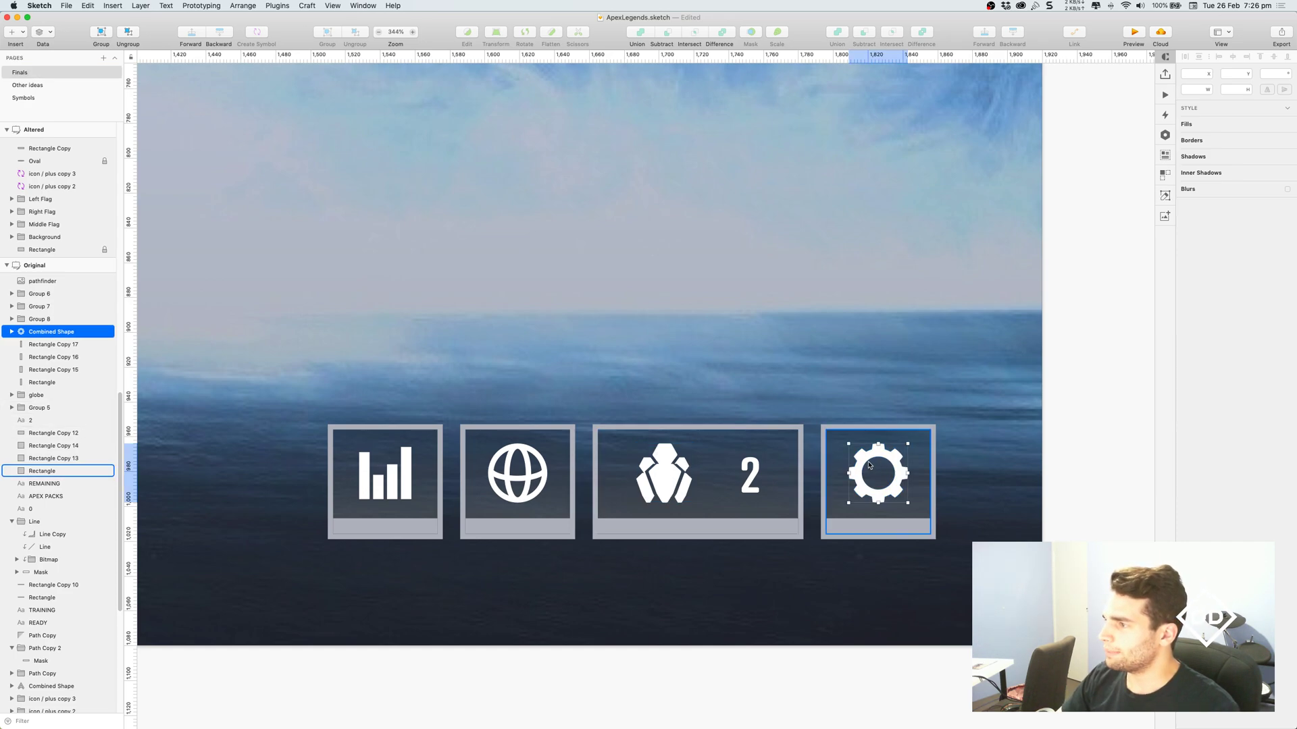
left_click_drag(749, 476, 739, 476)
- Inspect the globe icon and the background rectangles of the stats, globe and squad buttons
left_click(518, 460)
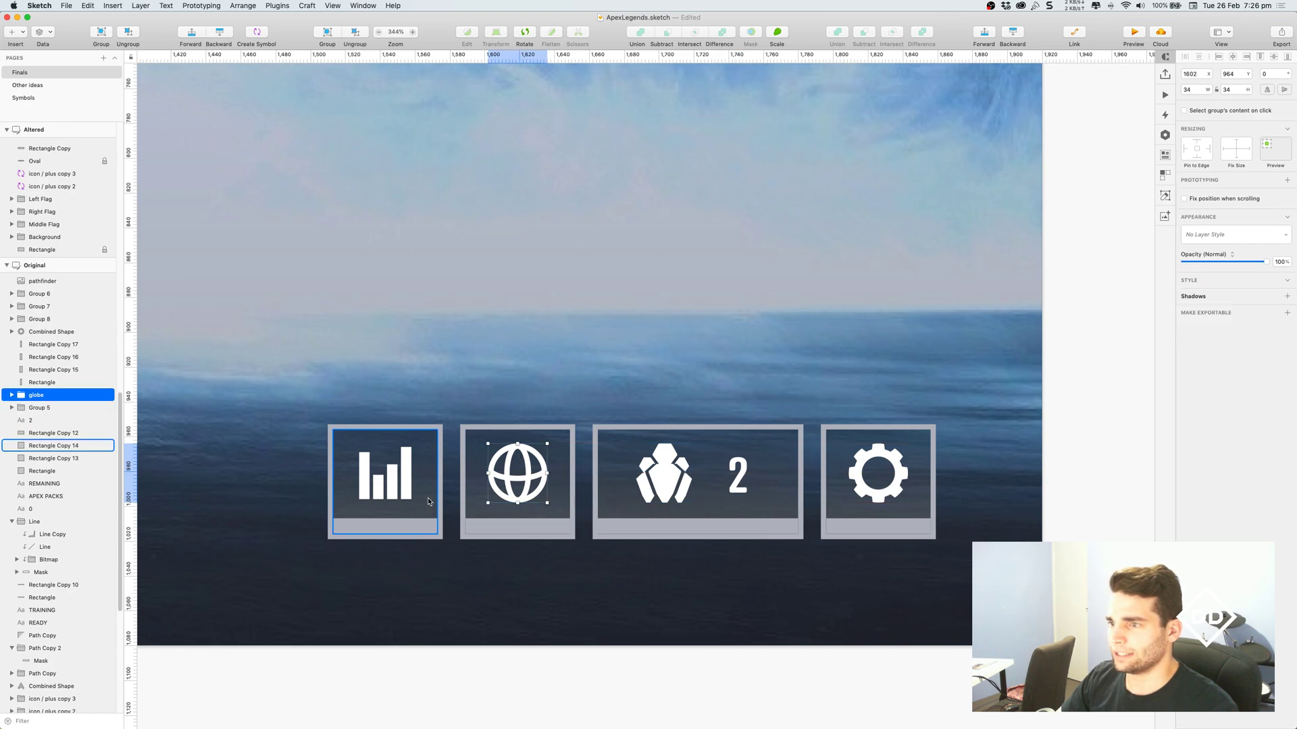
left_click(432, 517)
left_click(521, 530)
left_click(634, 532)
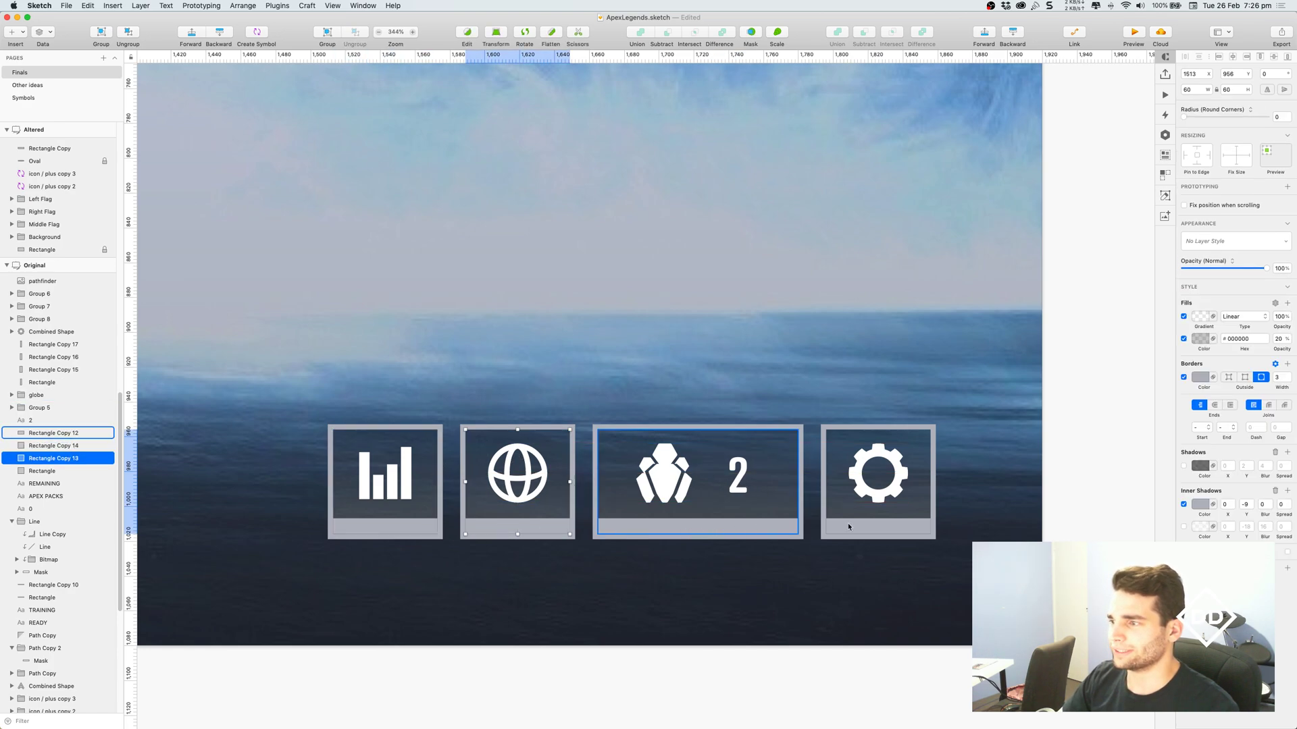
left_click(1039, 527)
- Try moving the glowing red bar beneath the Original lobby's READY button down and to the right, and undo the move
scroll(1041, 532, "down", 5)
scroll(940, 601, "down", 3)
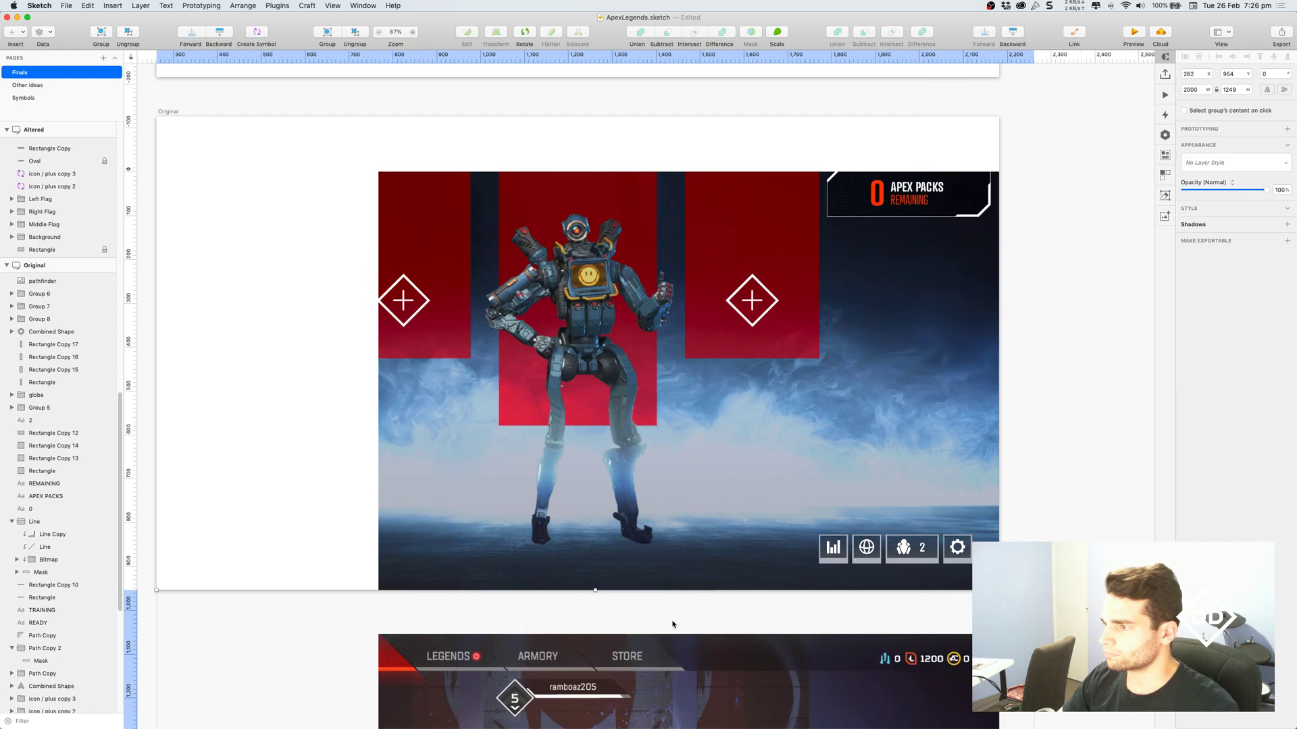
left_click(675, 614)
scroll(670, 608, "up", 3)
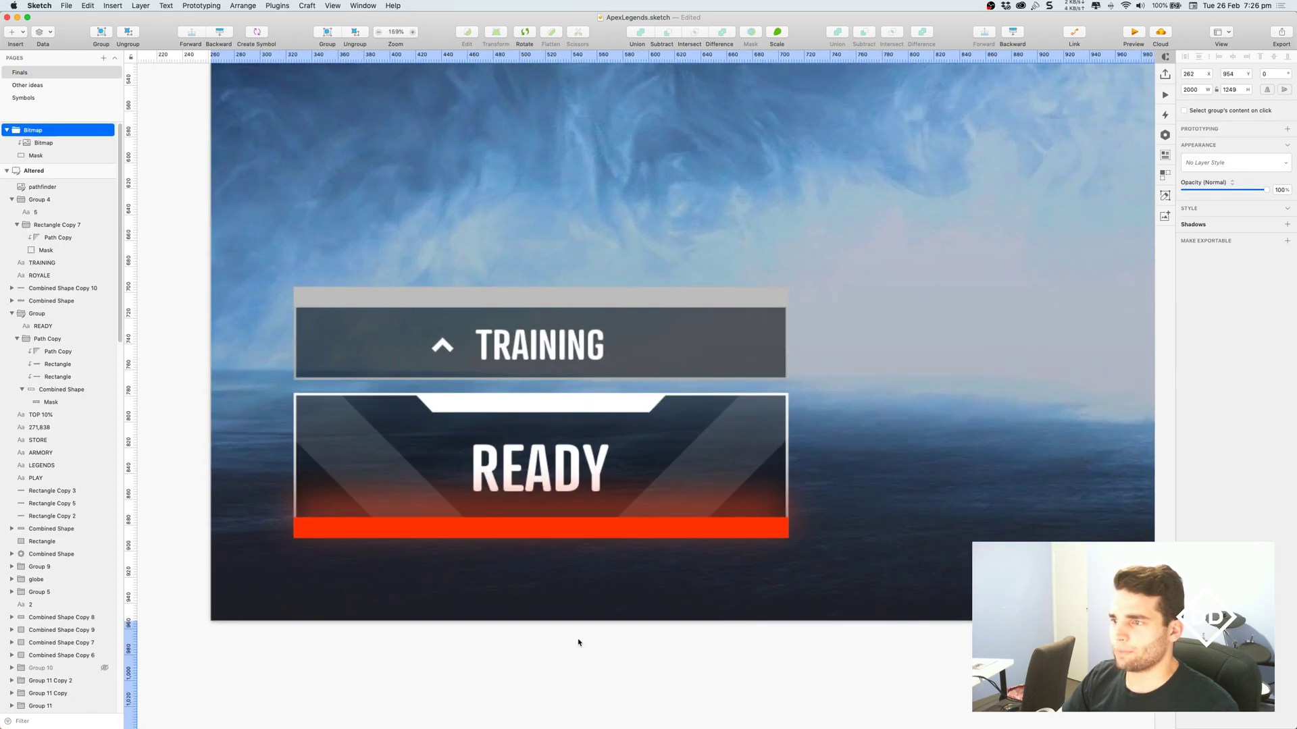
scroll(578, 642, "up", 2)
left_click(461, 553)
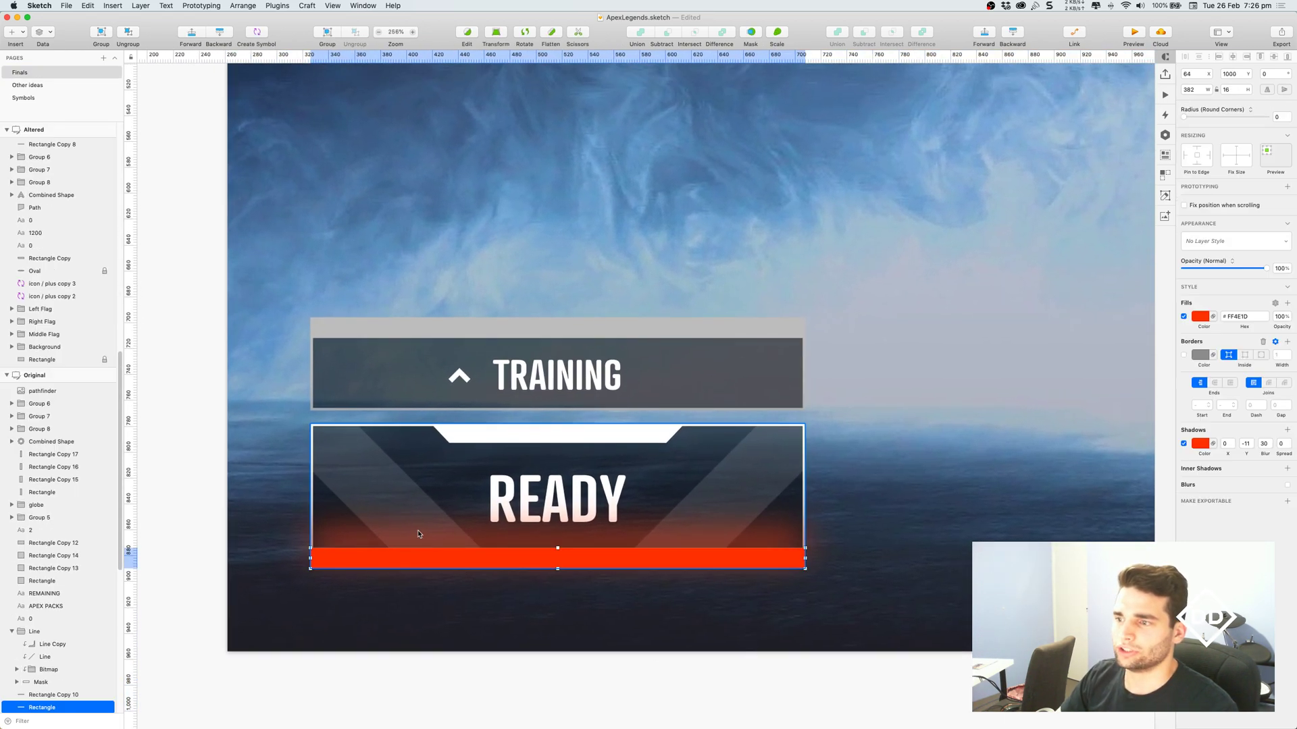
left_click_drag(398, 560, 452, 593)
key("super+z")
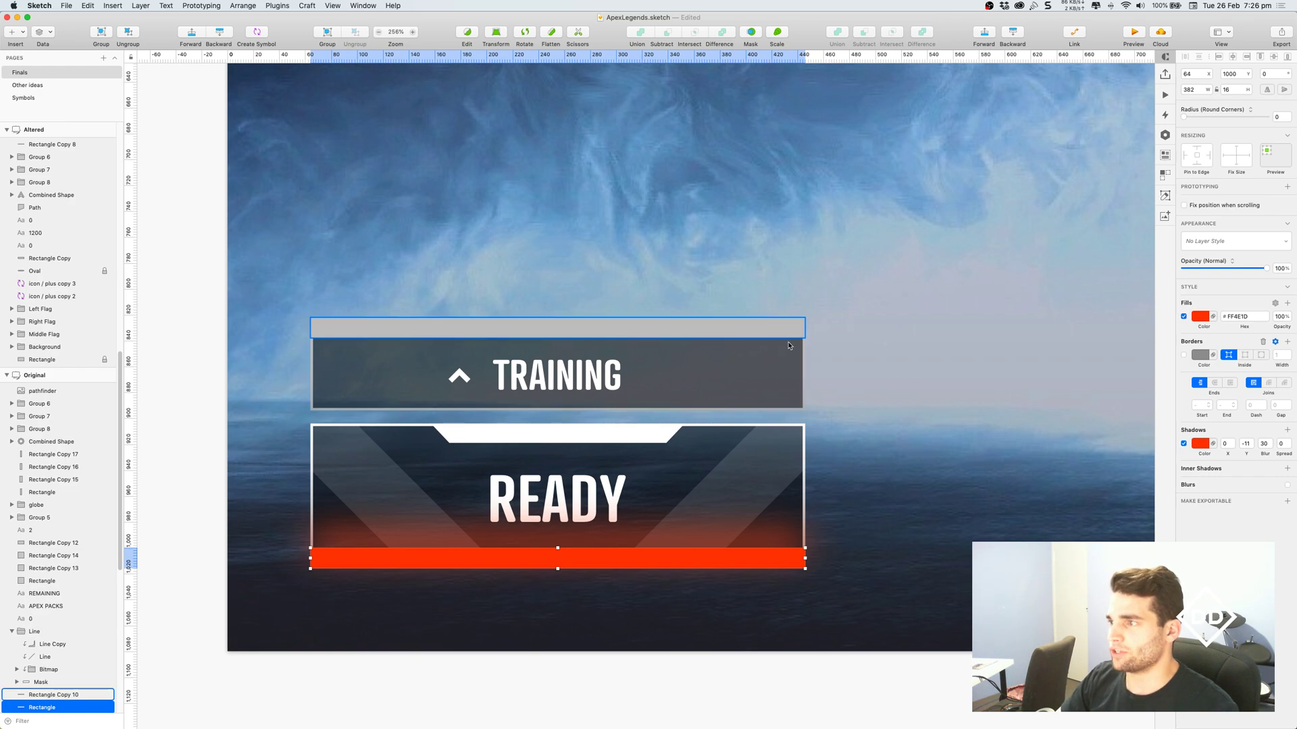
- Examine the Original lobby's lower button row, TRAINING and READY buttons, background bitmap and overall layout
scroll(875, 436, "down", 5)
left_click_drag(890, 456, 747, 486)
scroll(794, 473, "right", 10)
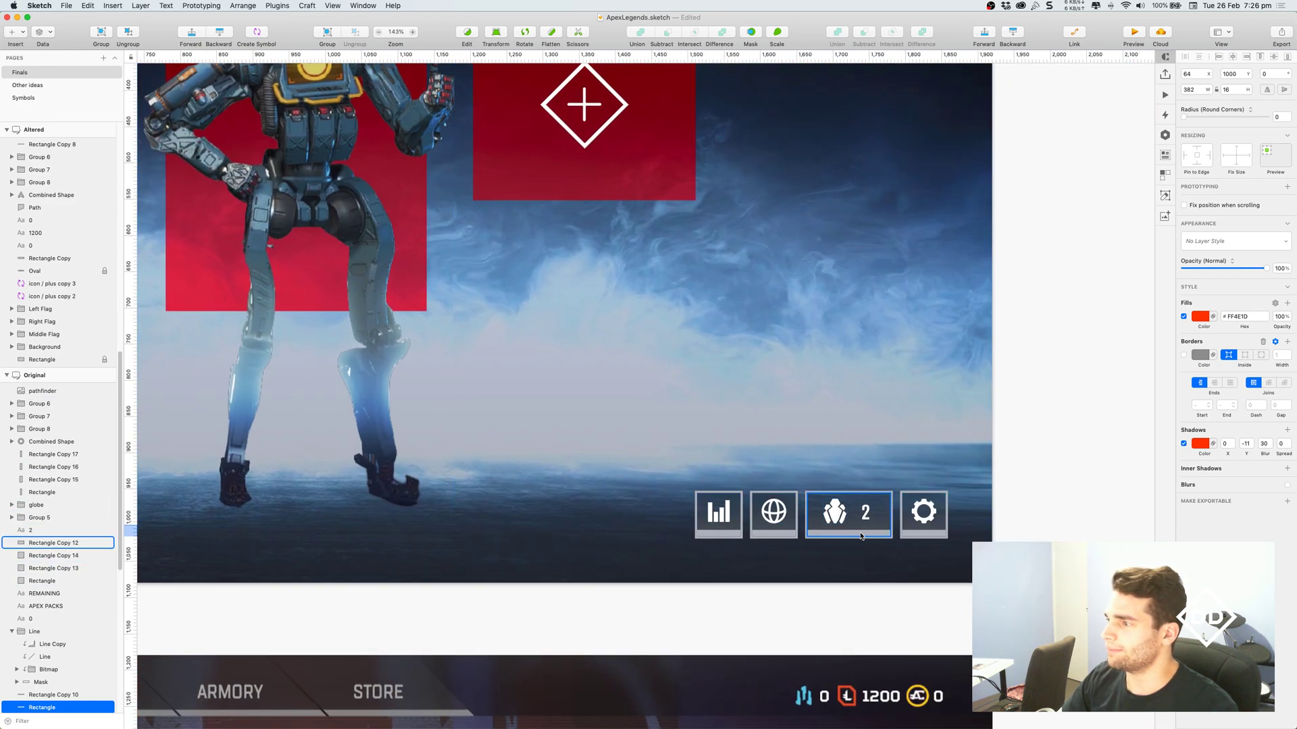
scroll(498, 504, "left", 9)
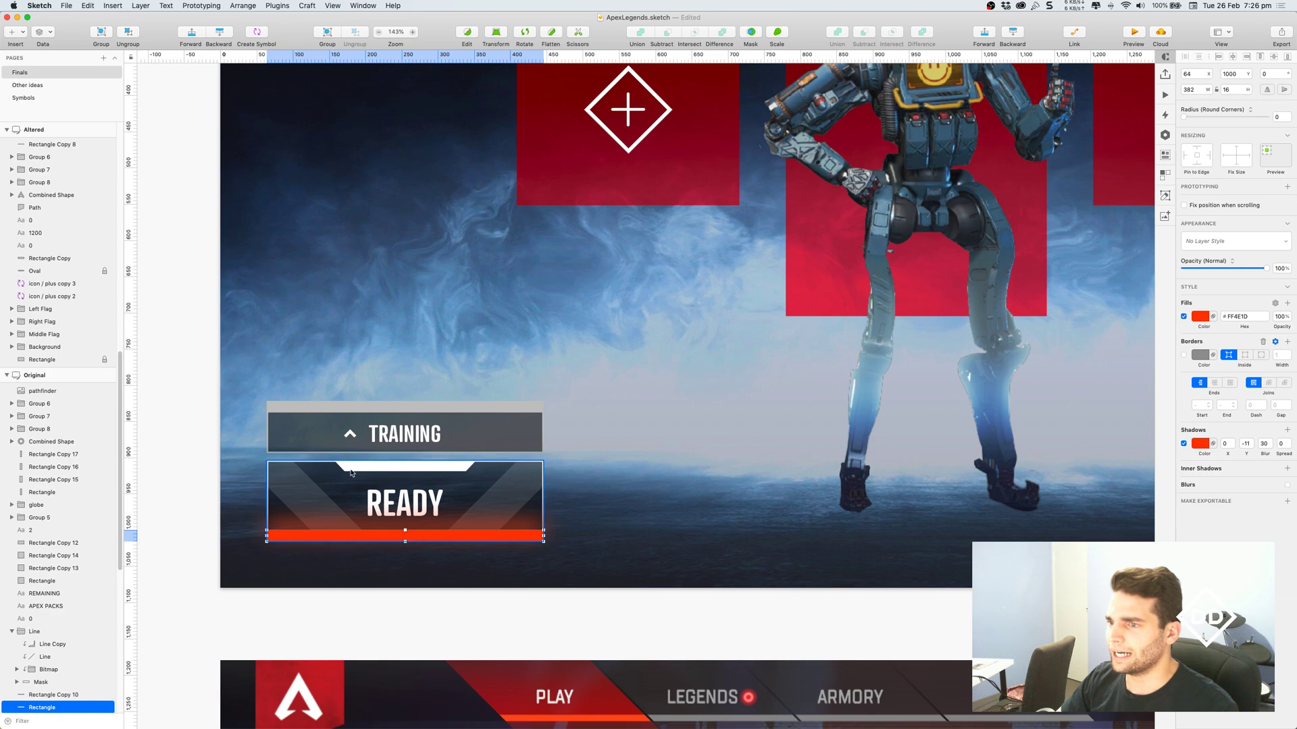
left_click(510, 568)
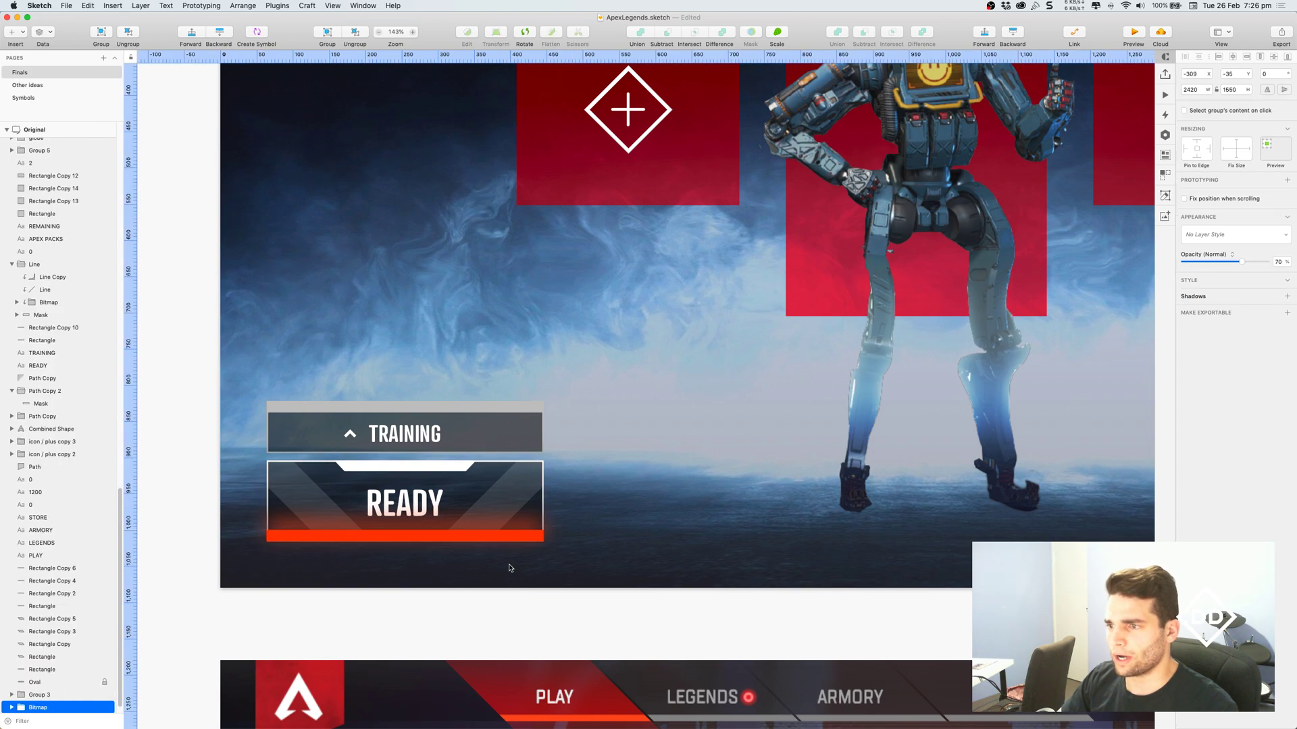
scroll(570, 544, "up", 3)
scroll(570, 544, "right", 4)
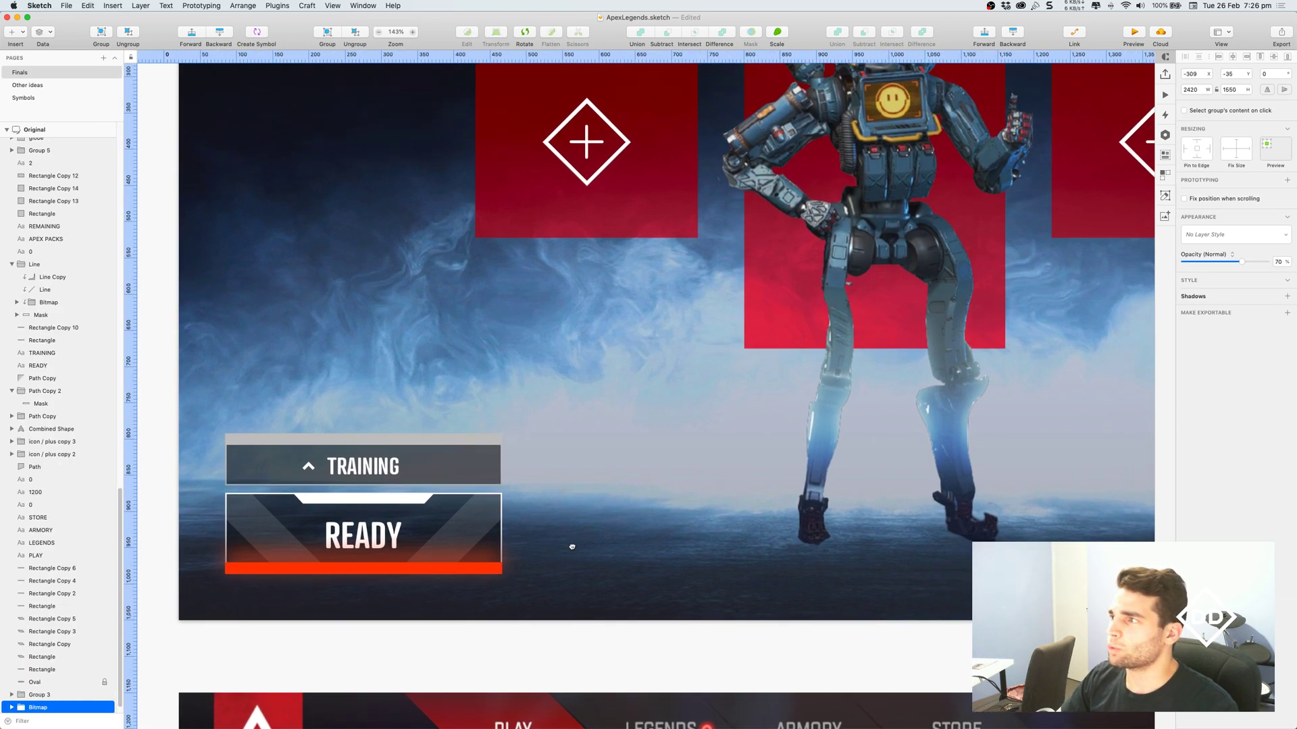
scroll(497, 545, "down", 3)
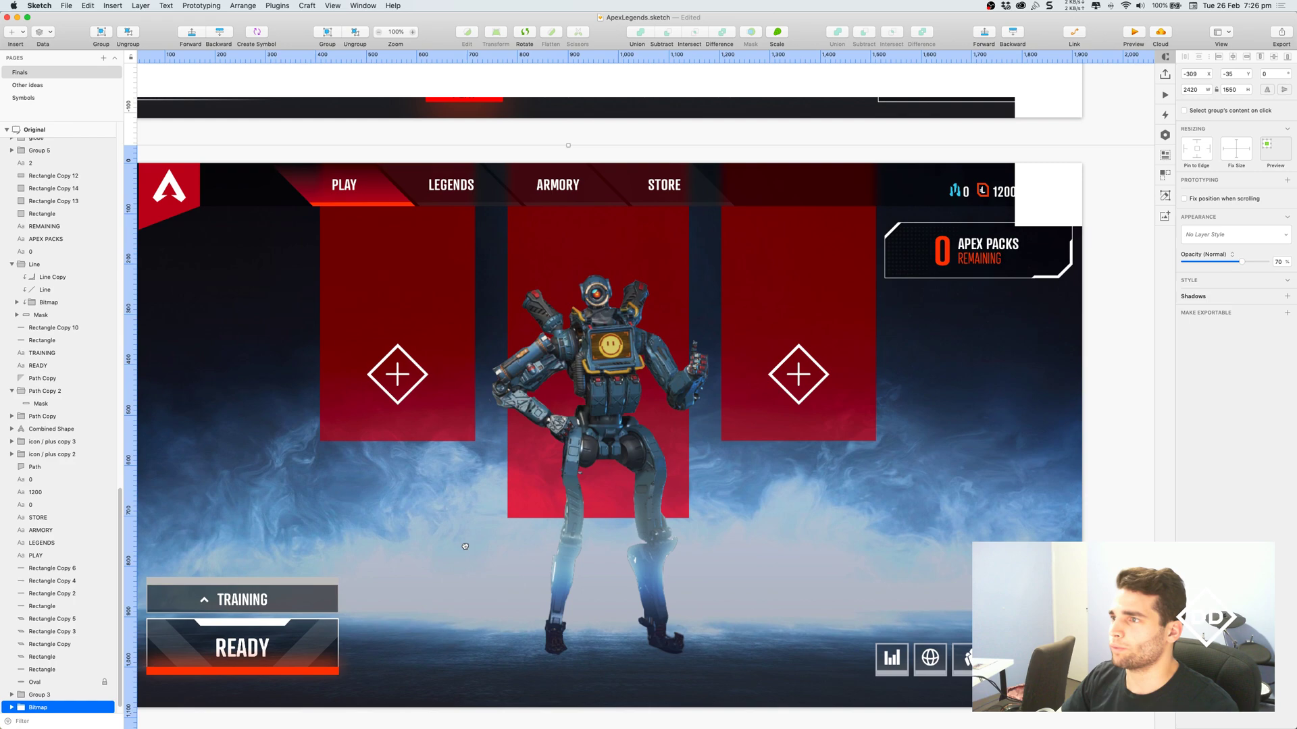
scroll(500, 554, "down", 3)
scroll(500, 554, "left", 2)
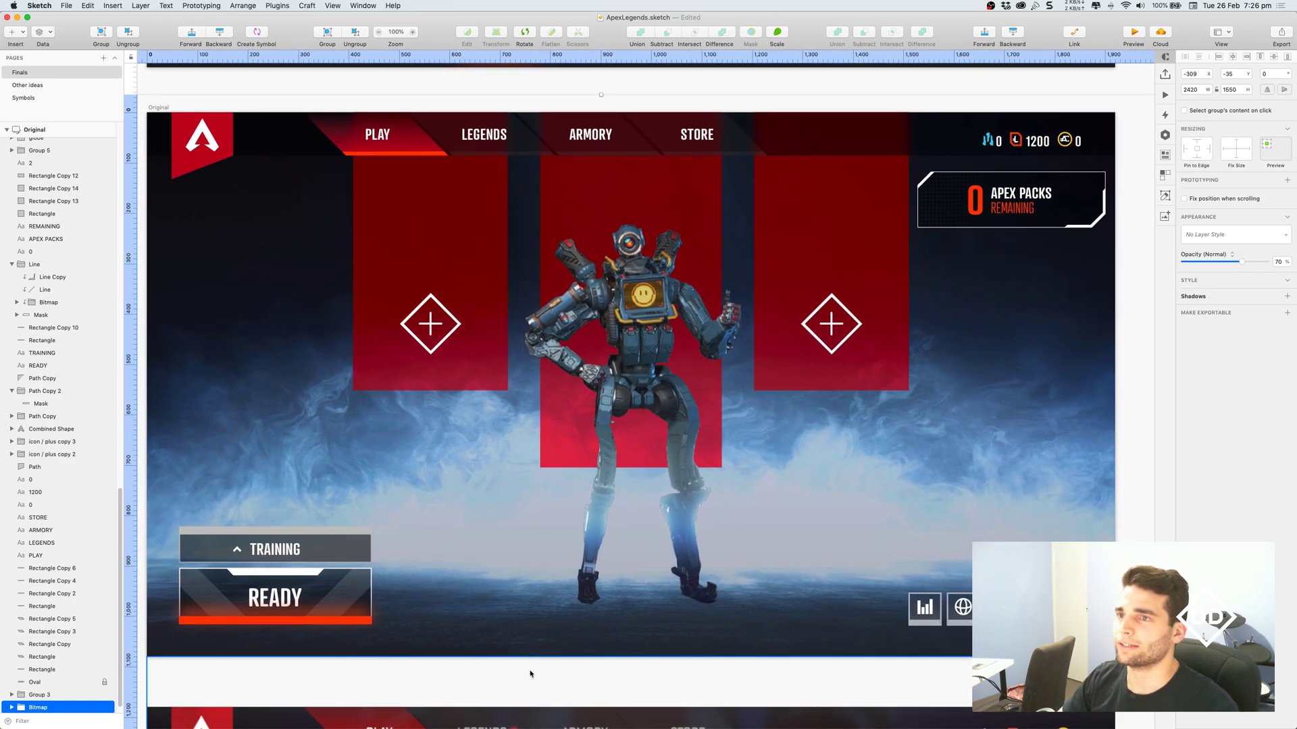
- Select the reference lobby screenshot below the Original artboard and view the full Altered lobby design
left_click(530, 674)
left_click_drag(604, 150, 593, 587)
scroll(593, 587, "up", 3)
scroll(593, 588, "left", 1)
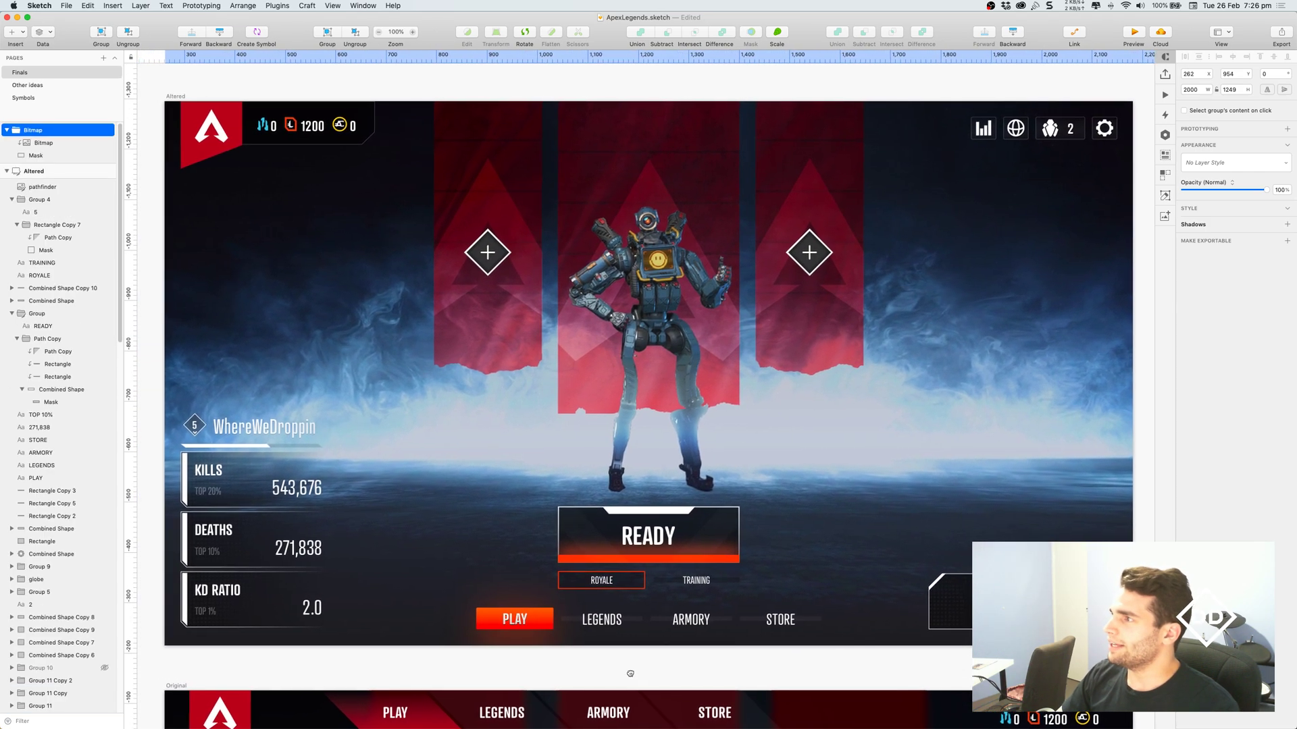
left_click_drag(636, 673, 634, 684)
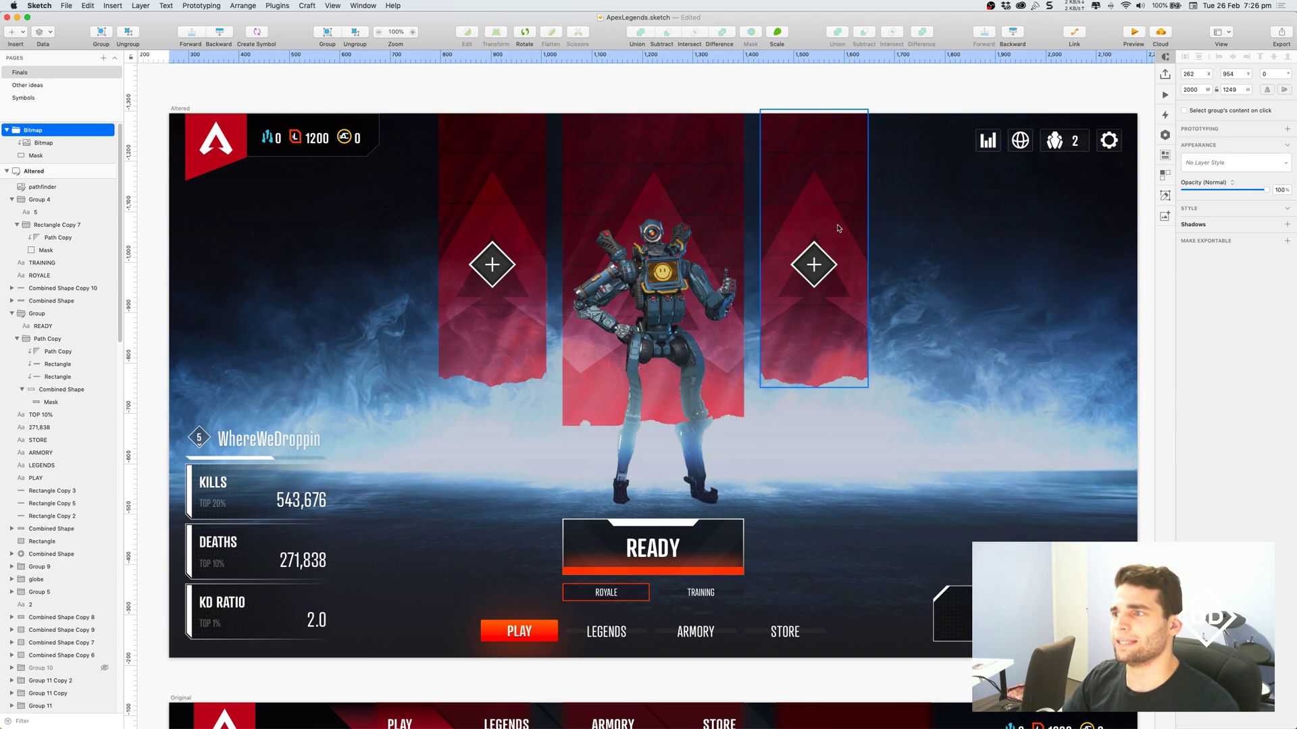
- Move the reference lobby screenshot to the right of the Altered artboard, at X 2243, Y -1380
scroll(848, 225, "down", 8)
left_click(1056, 452)
left_click_drag(979, 590, 1147, 275)
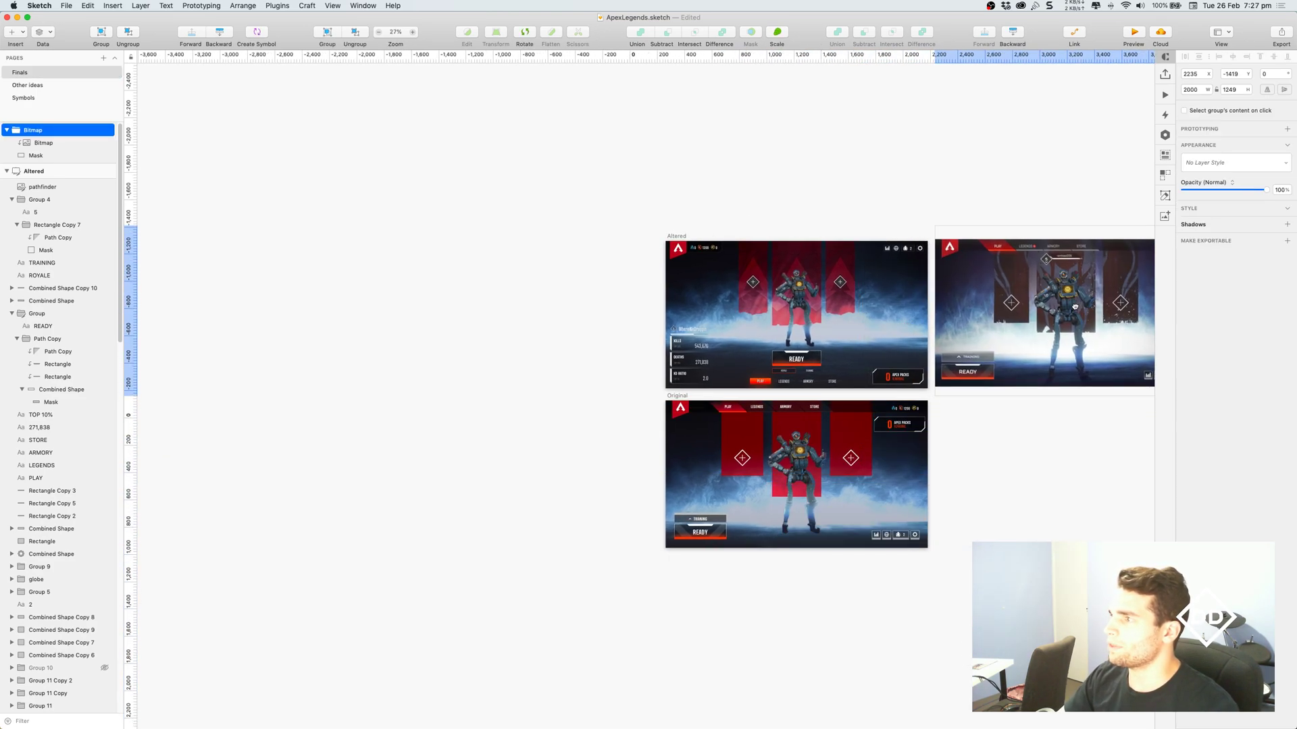
scroll(988, 218, "up", 8)
scroll(914, 197, "down", 3)
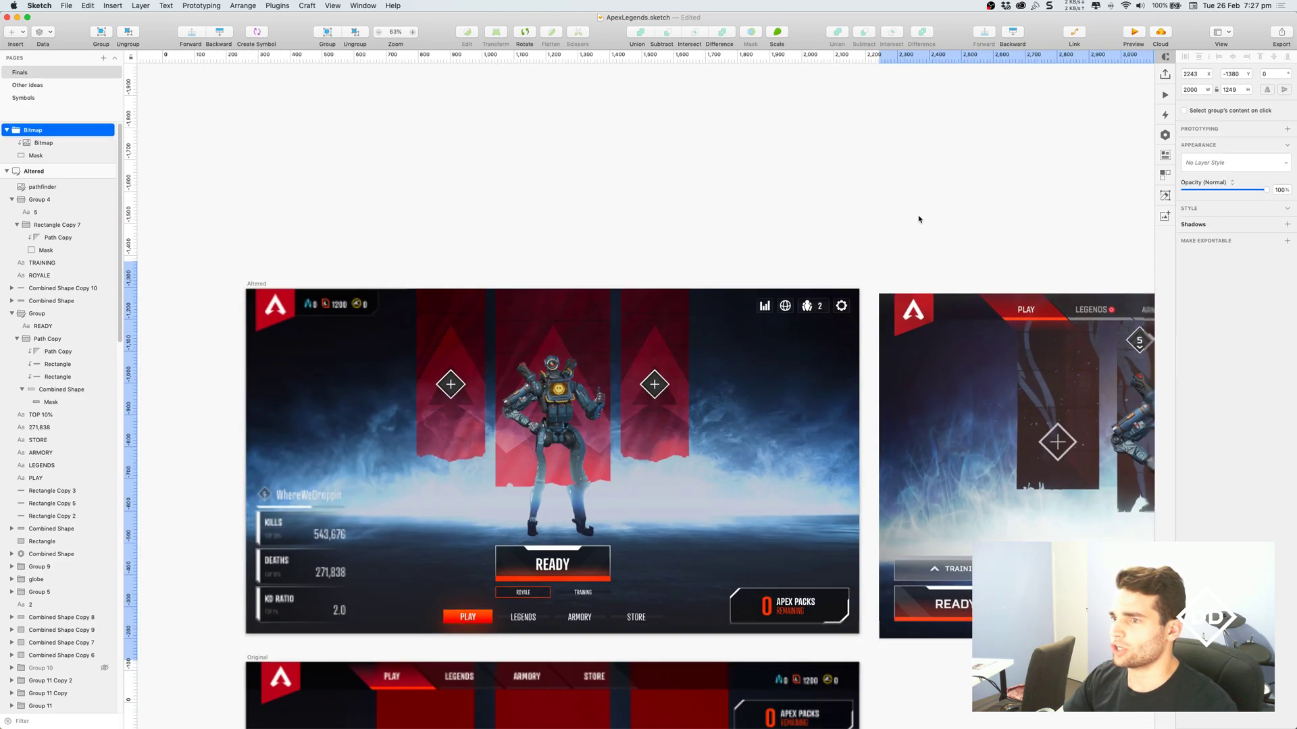
- Compare the Altered lobby layout with the reference screenshot beside it
scroll(802, 170, "down", 3)
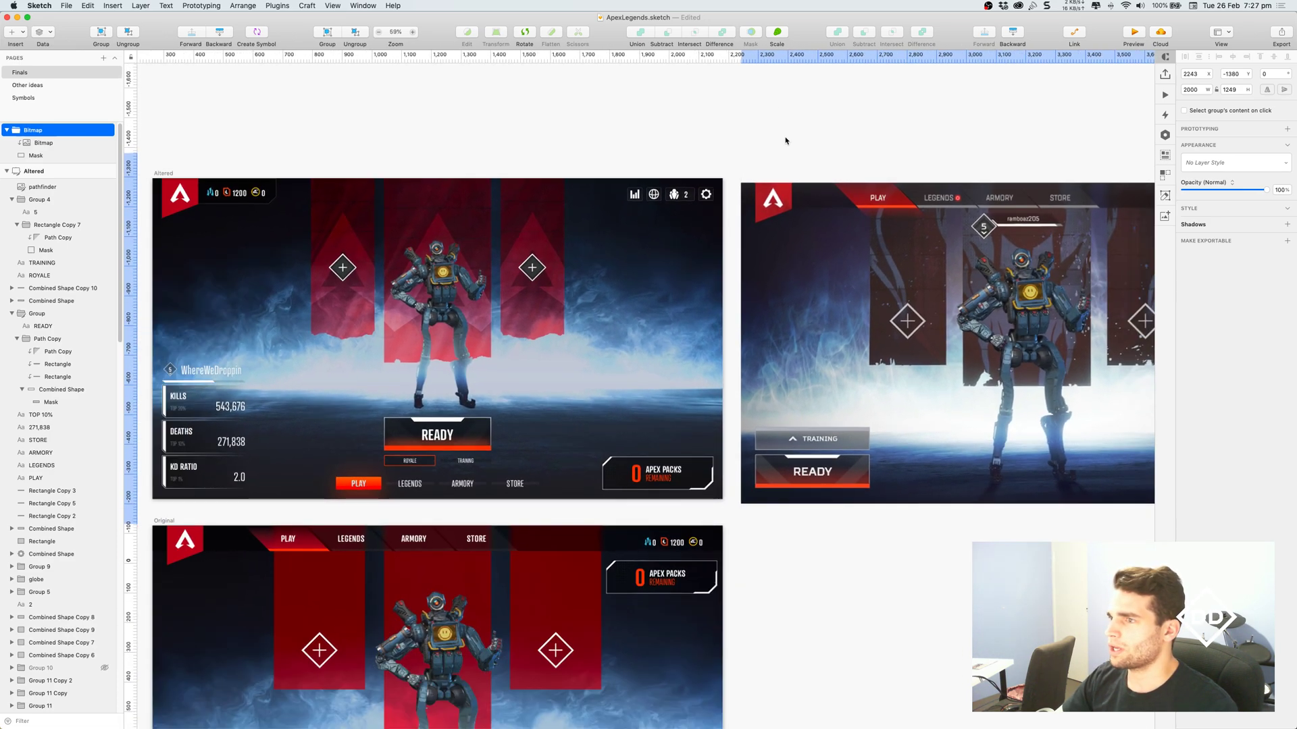
scroll(771, 142, "right", 5)
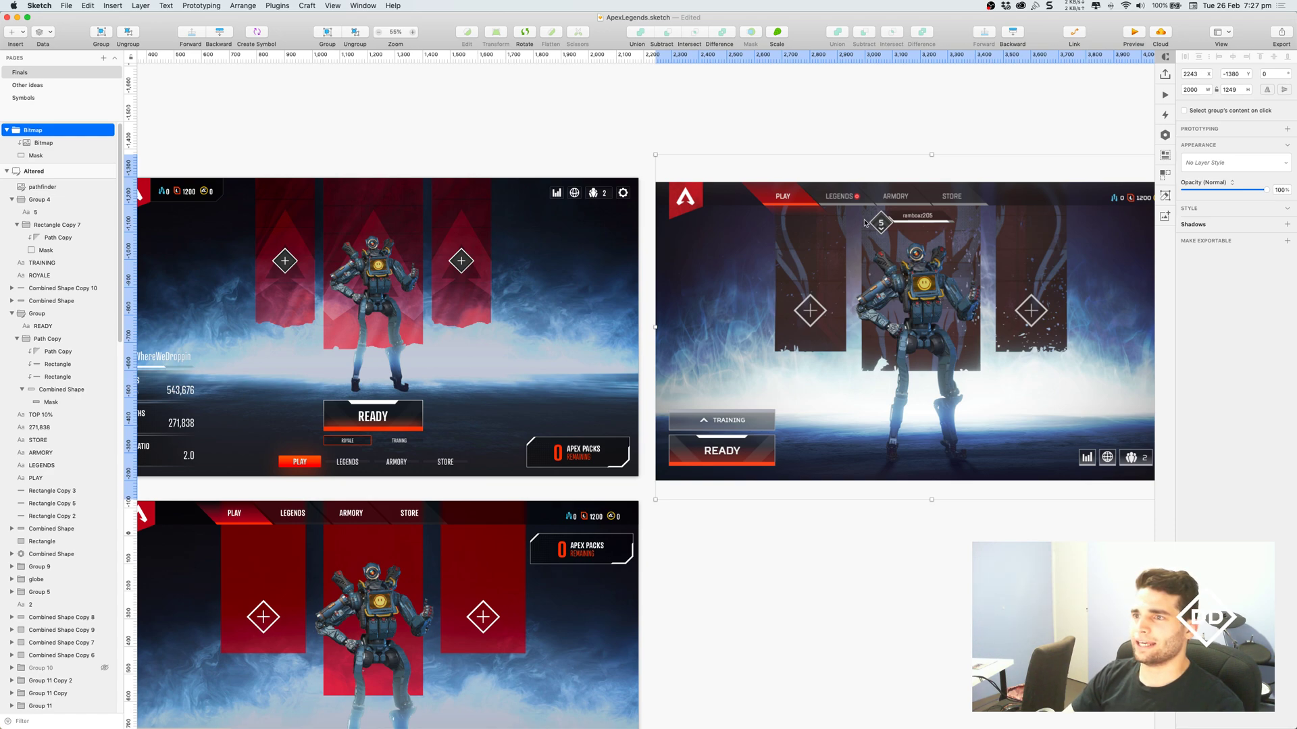
left_click(693, 138)
left_click_drag(629, 139, 767, 140)
scroll(498, 151, "up", 3)
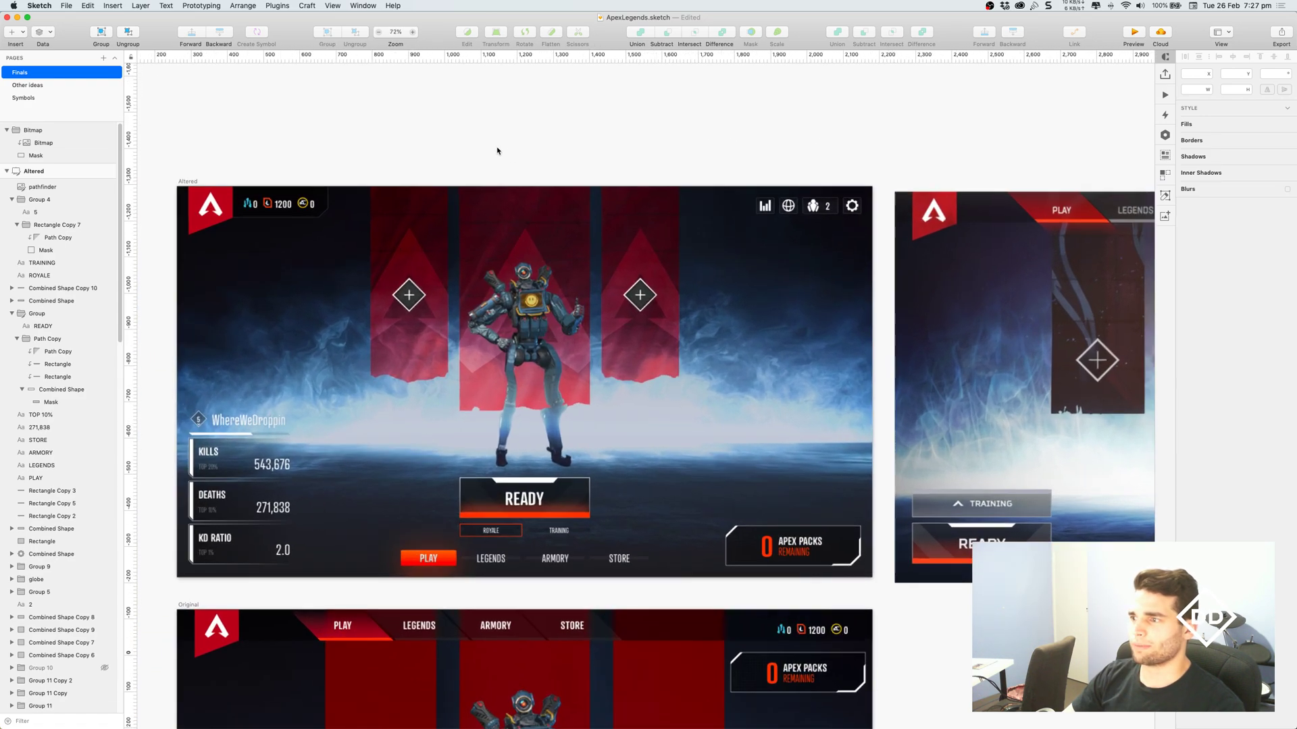
scroll(565, 165, "up", 4)
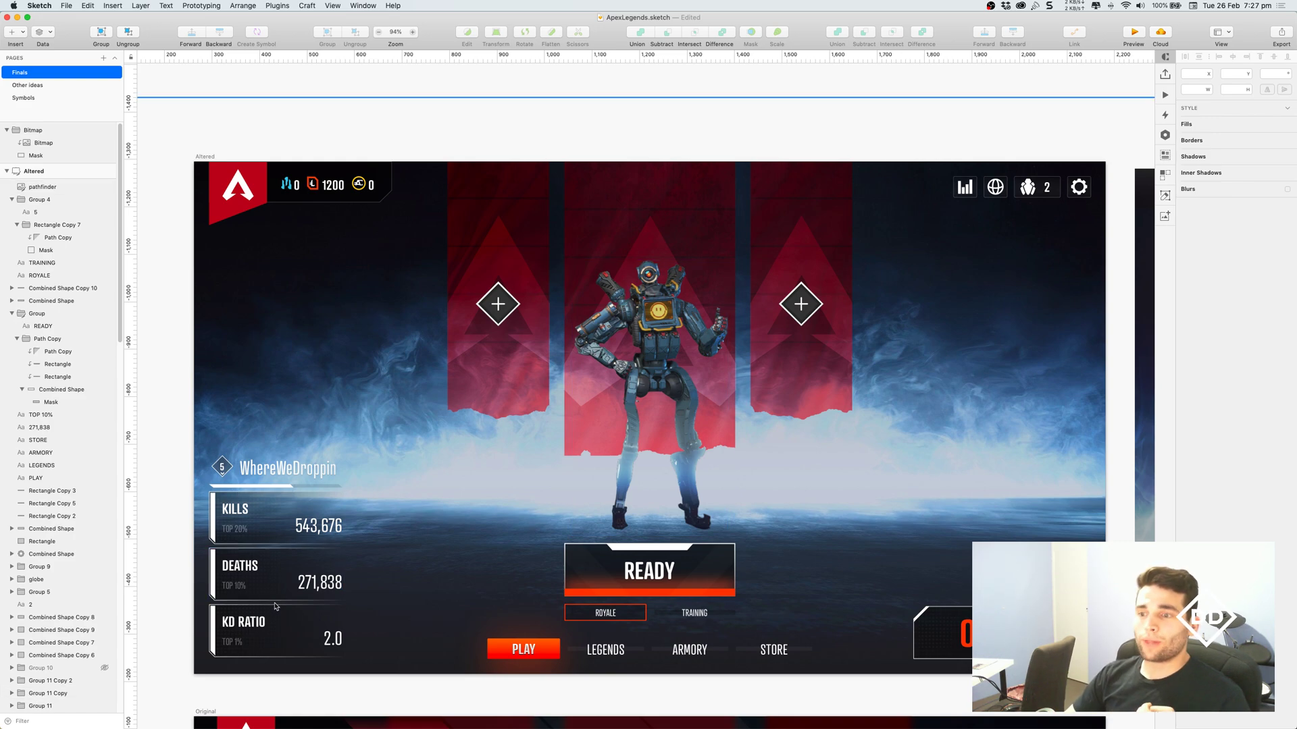
- Examine the player name, level badge and the KILLS, DEATHS and KD RATIO cards in the Altered lobby
scroll(186, 554, "up", 10)
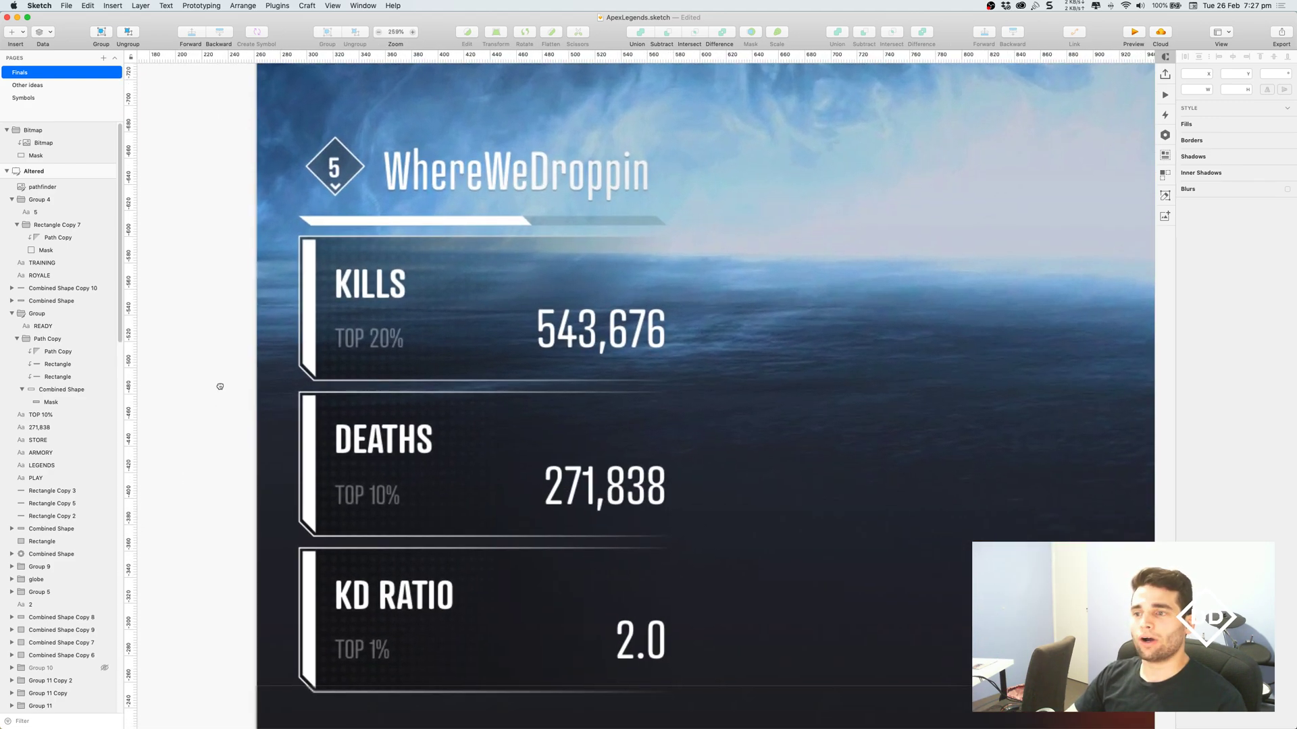
left_click_drag(220, 387, 216, 370)
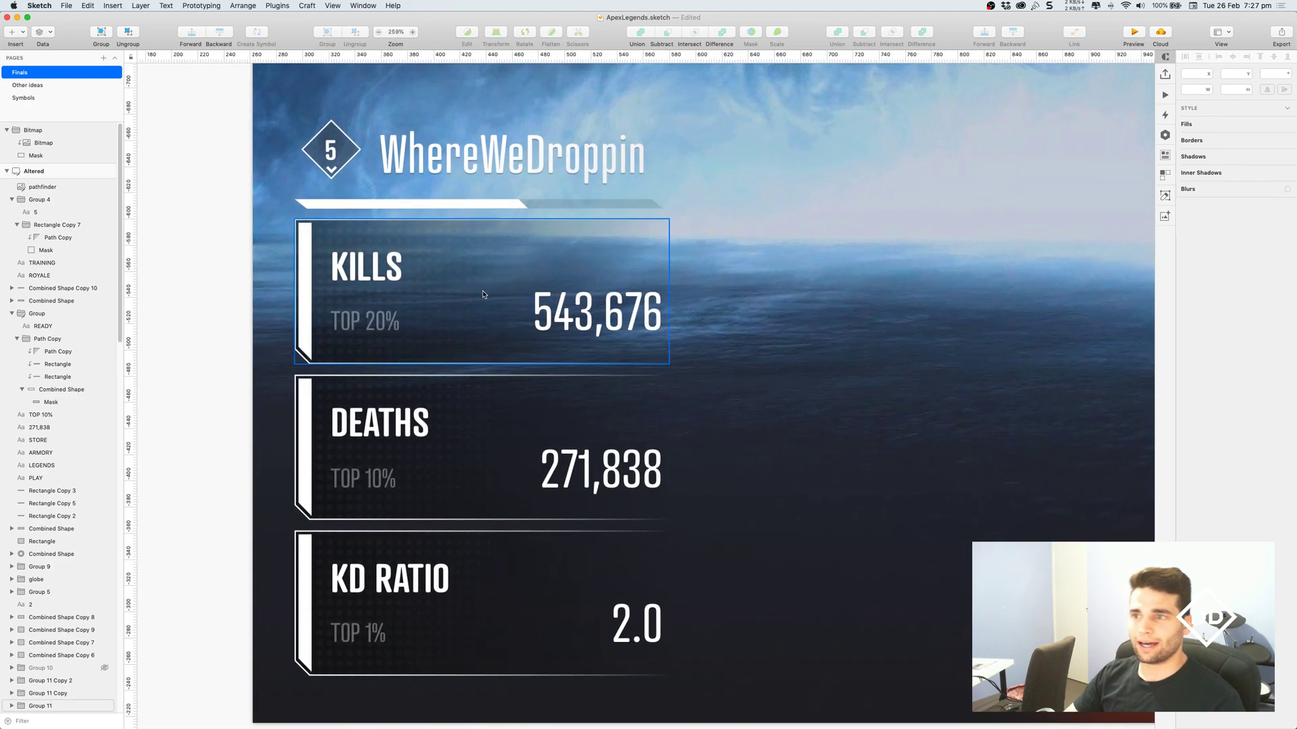
scroll(483, 295, "down", 10)
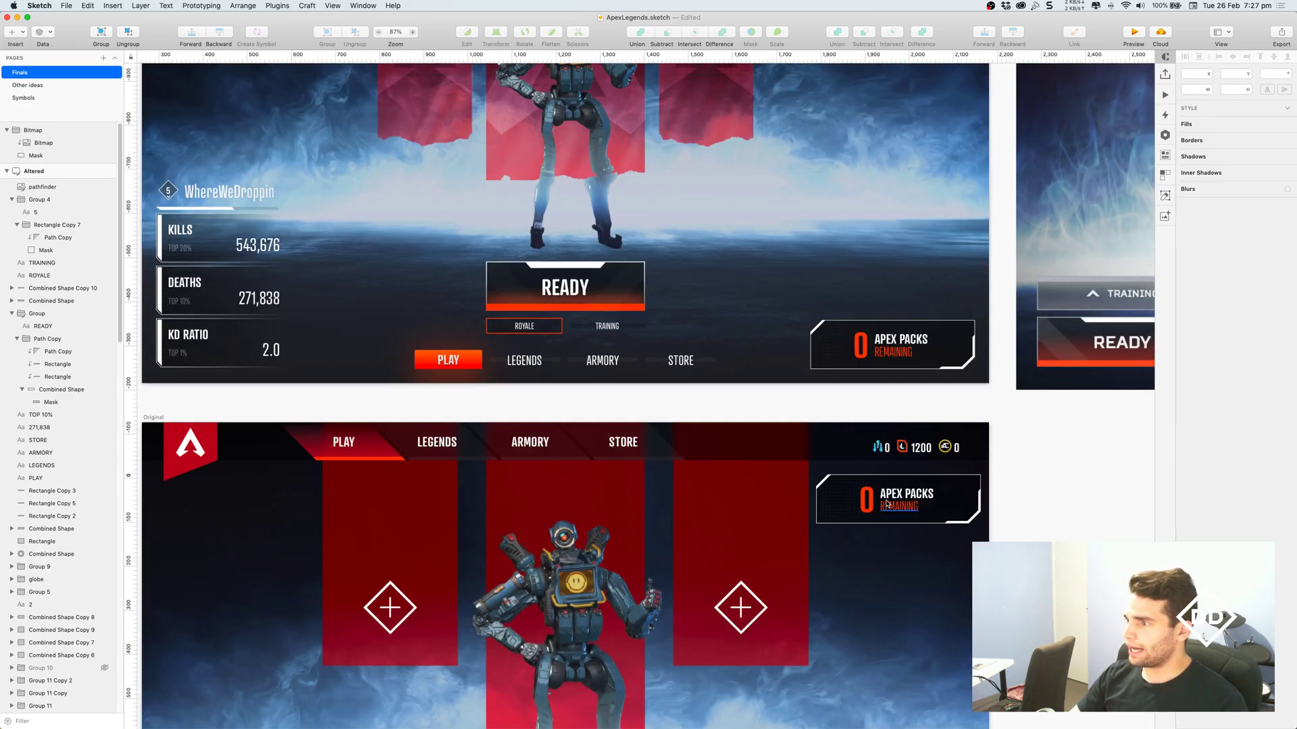
left_click_drag(574, 403, 796, 477)
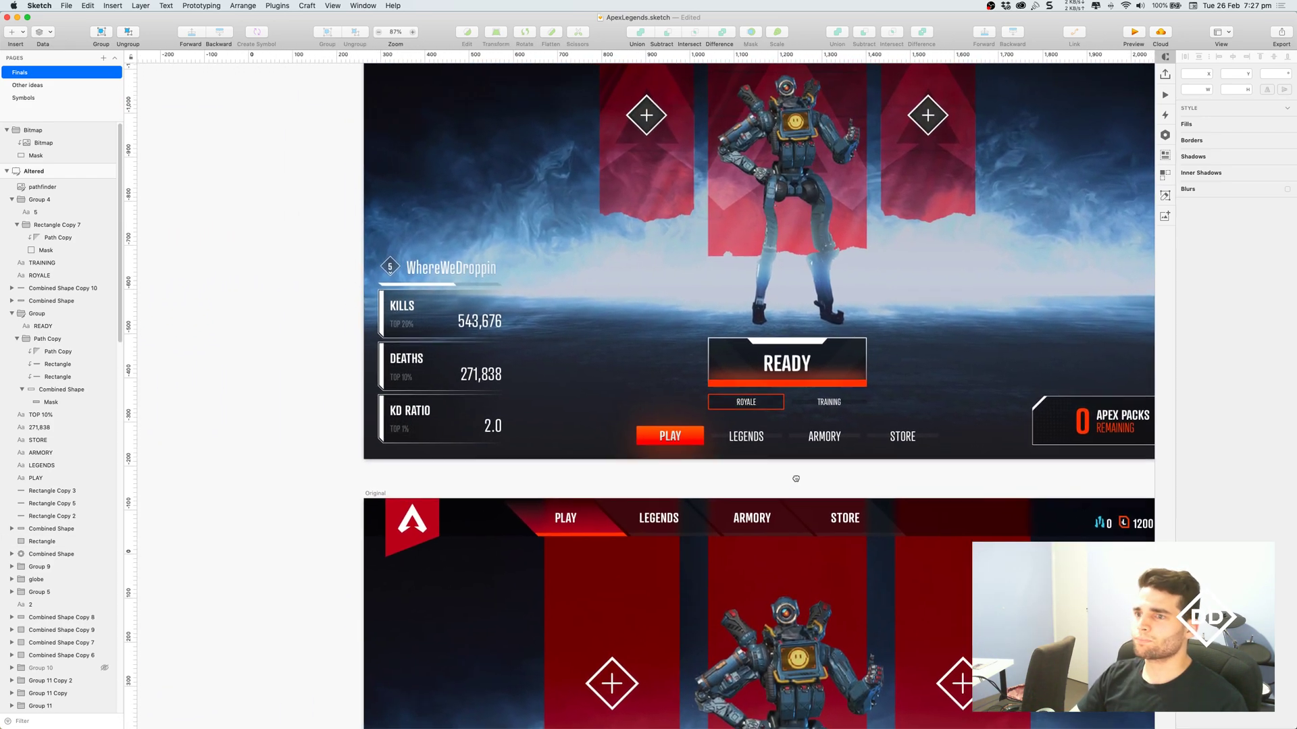
scroll(433, 306, "up", 3)
scroll(432, 306, "up", 5)
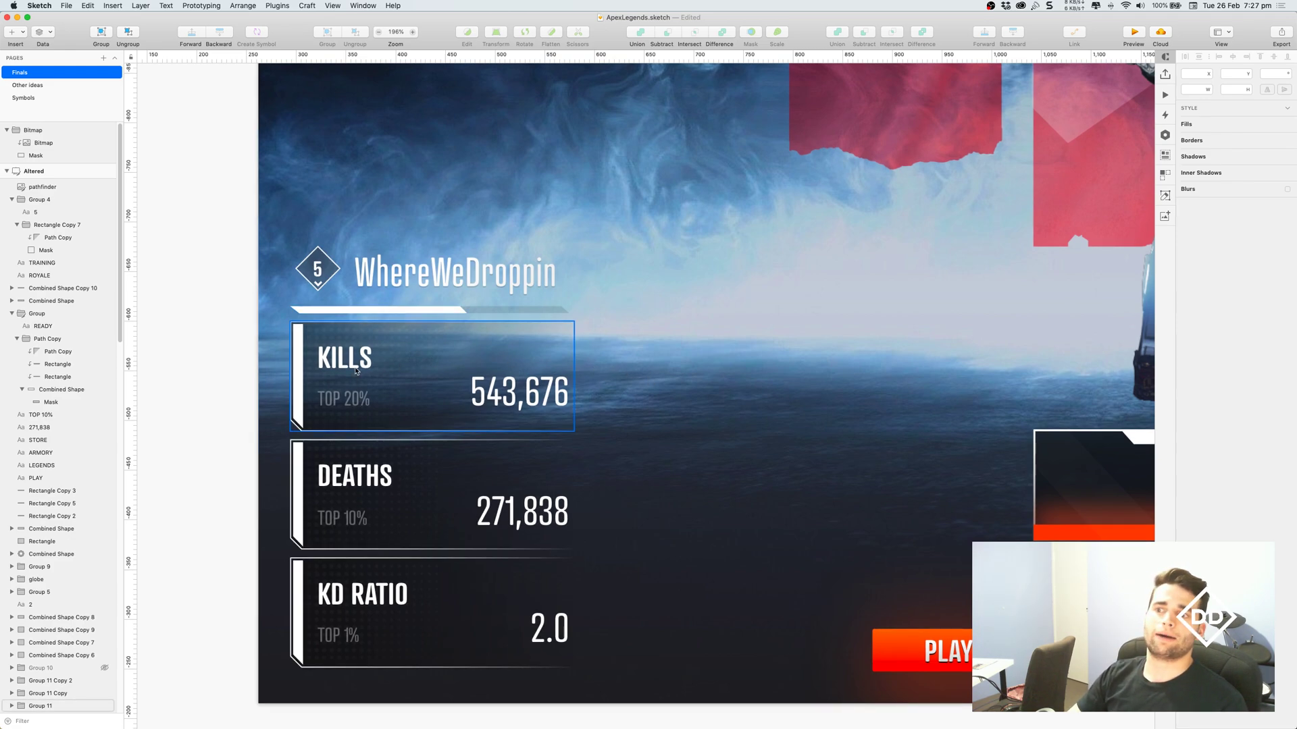
- Examine the READY button, the ROYALE and TRAINING options and the PLAY, LEGENDS, ARMORY and STORE navigation in the Altered lobby
scroll(541, 597, "down", 3)
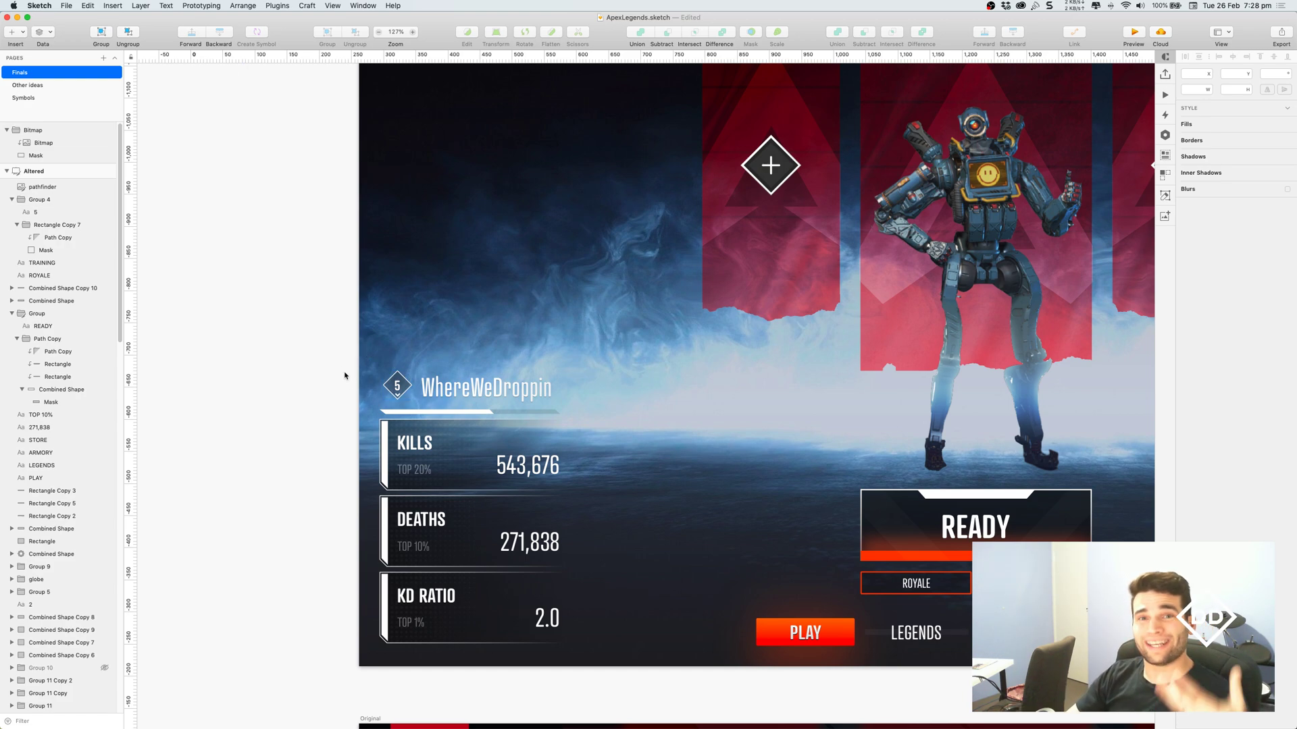
mouse_move(323, 371)
left_mouse_down()
mouse_move(279, 373)
mouse_move(151, 425)
left_mouse_up()
scroll(151, 425, "down", 3)
left_click_drag(741, 558, 759, 538)
scroll(742, 647, "up", 10)
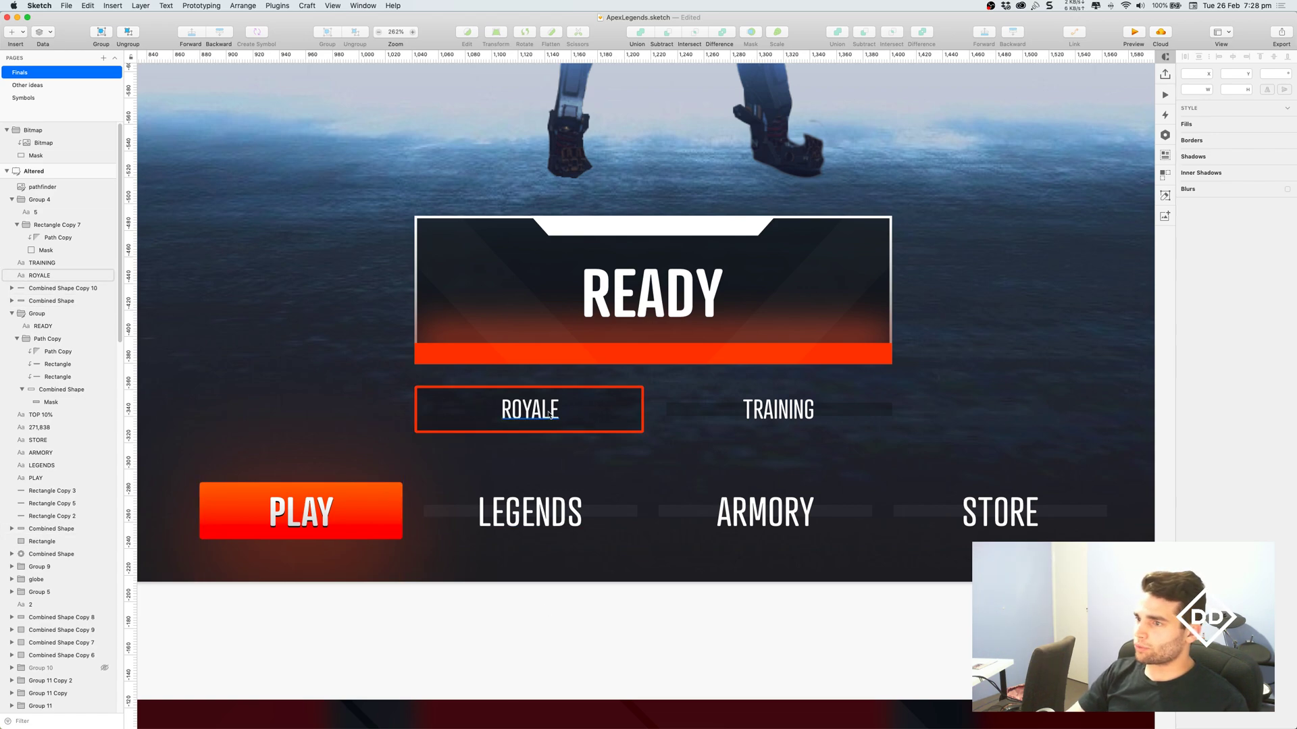
- Compare the placement of the READY, TRAINING and navigation controls in the Original lobby with the Altered version
scroll(722, 508, "down", 5)
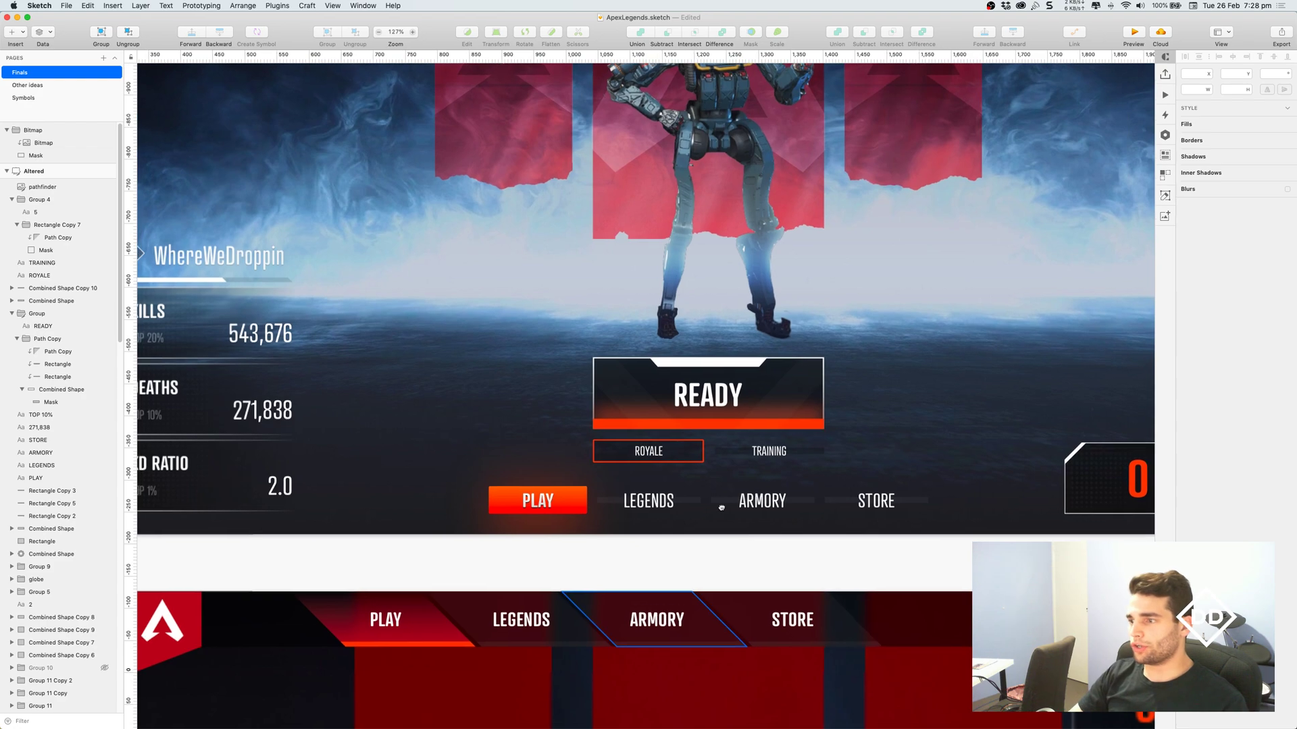
scroll(721, 508, "down", 5)
scroll(435, 468, "up", 5)
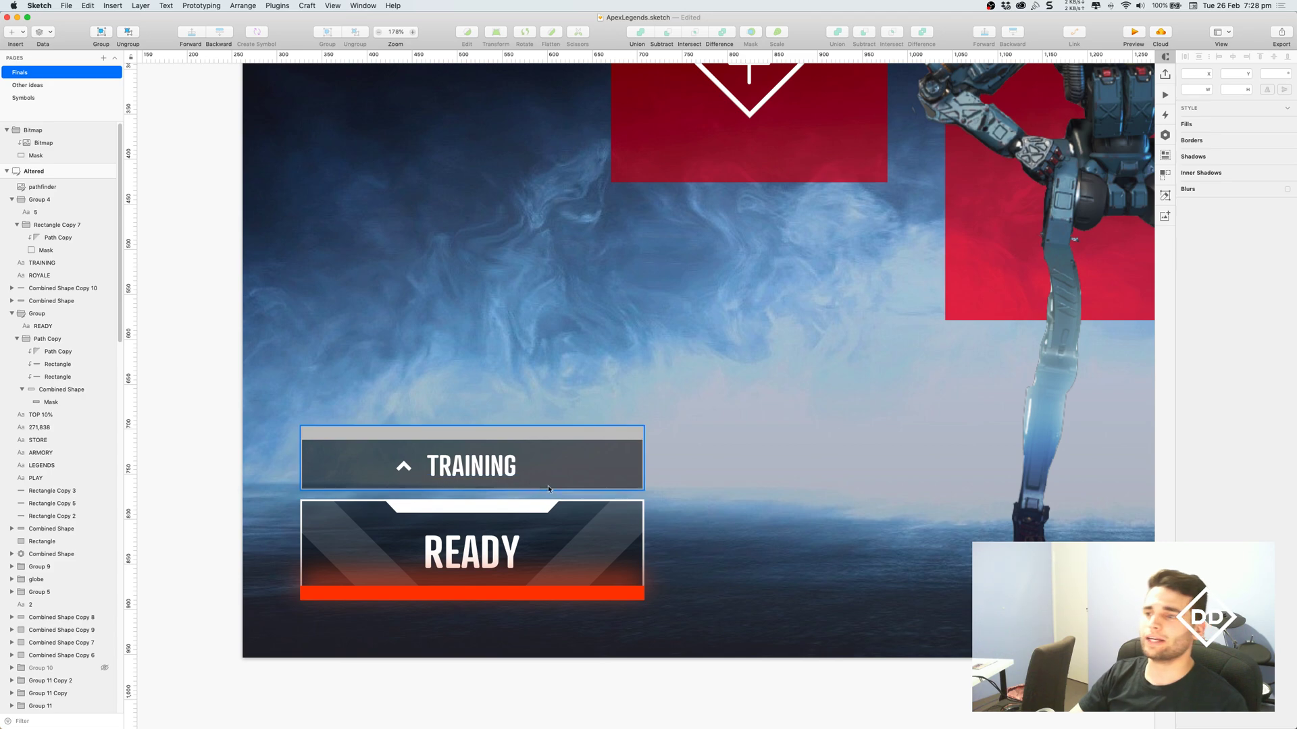
scroll(473, 473, "down", 5)
scroll(641, 452, "up", 5)
scroll(674, 447, "up", 2)
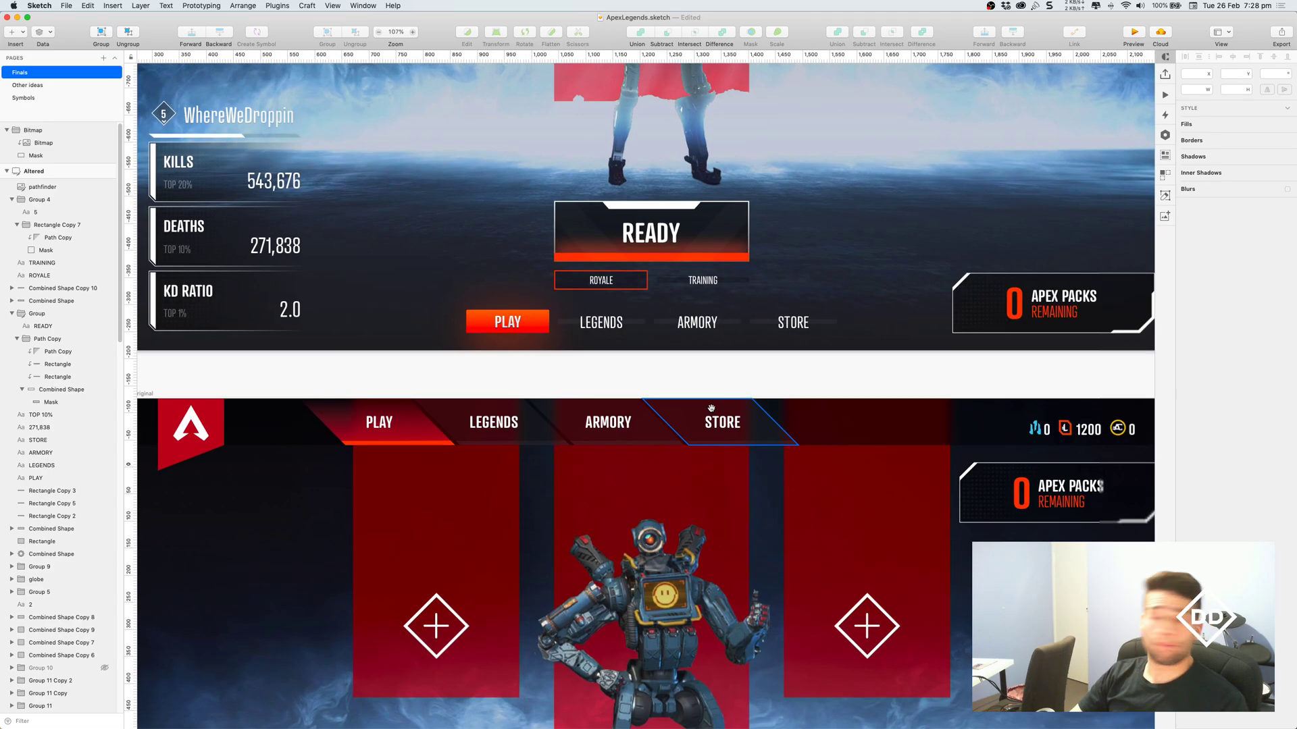
scroll(727, 403, "up", 2)
scroll(498, 344, "up", 6)
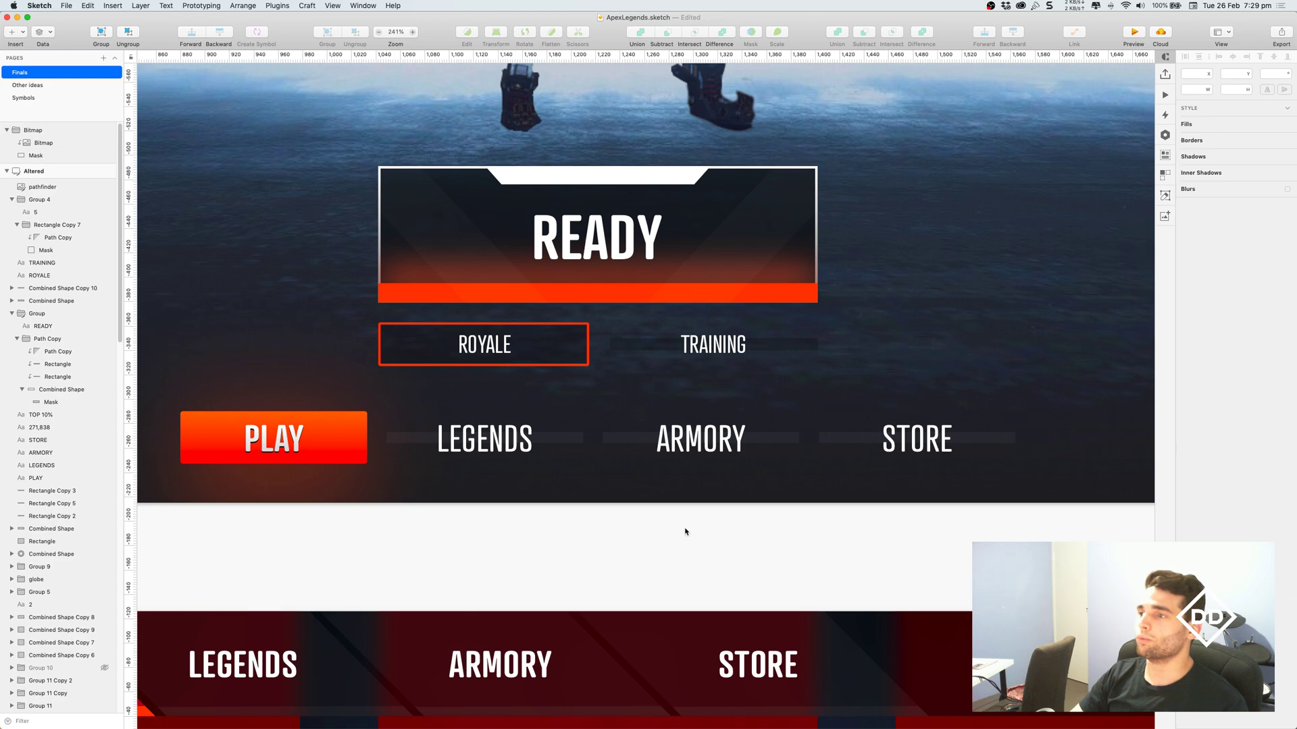
scroll(685, 532, "down", 10)
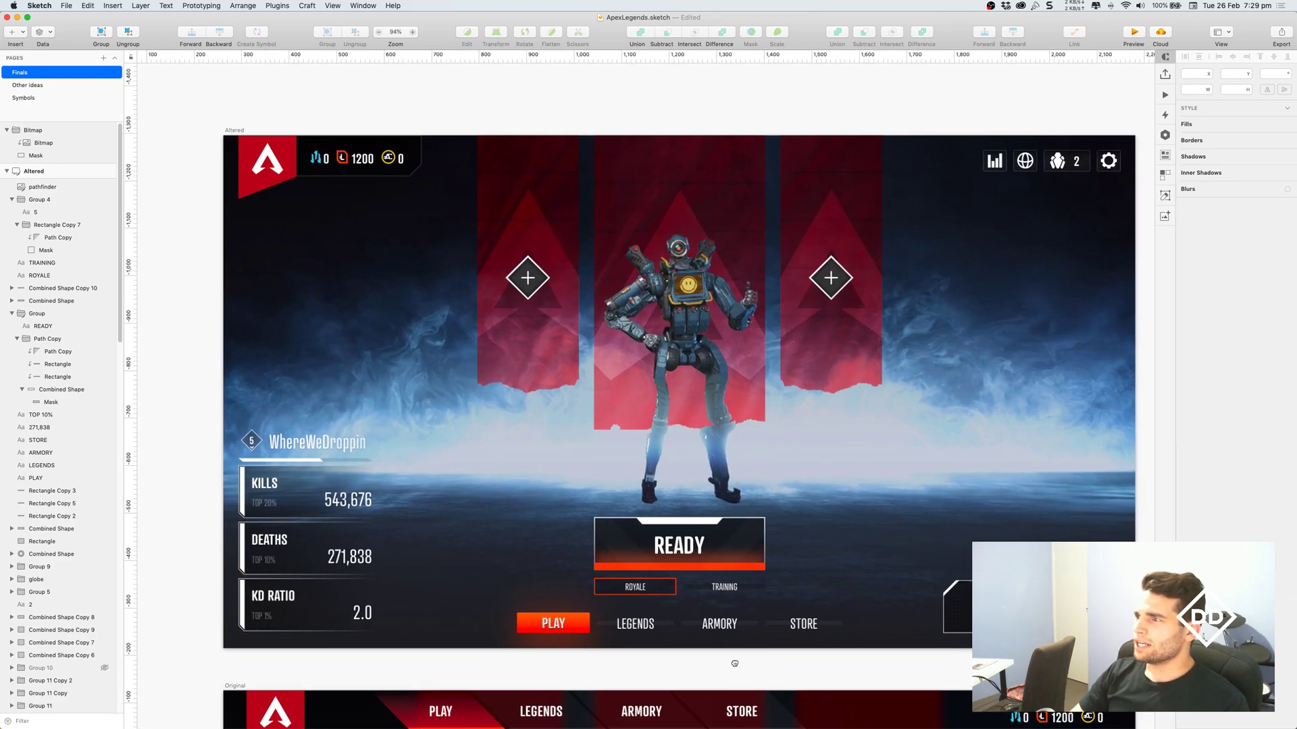
- Place a copy of the Middle Flag group on the empty canvas above the Altered artboard, at X 1041, Y -2075
key("super+0")
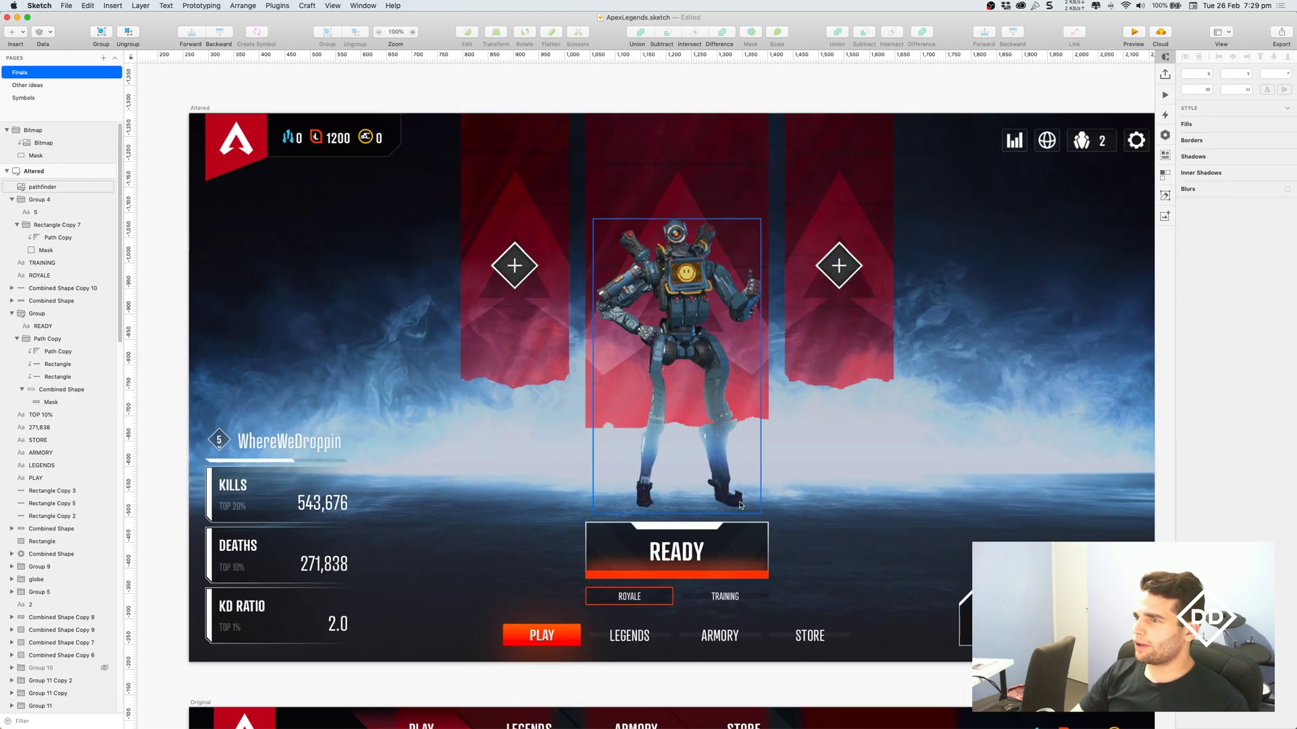
left_click(697, 166)
left_click(790, 101)
scroll(807, 101, "up", 1)
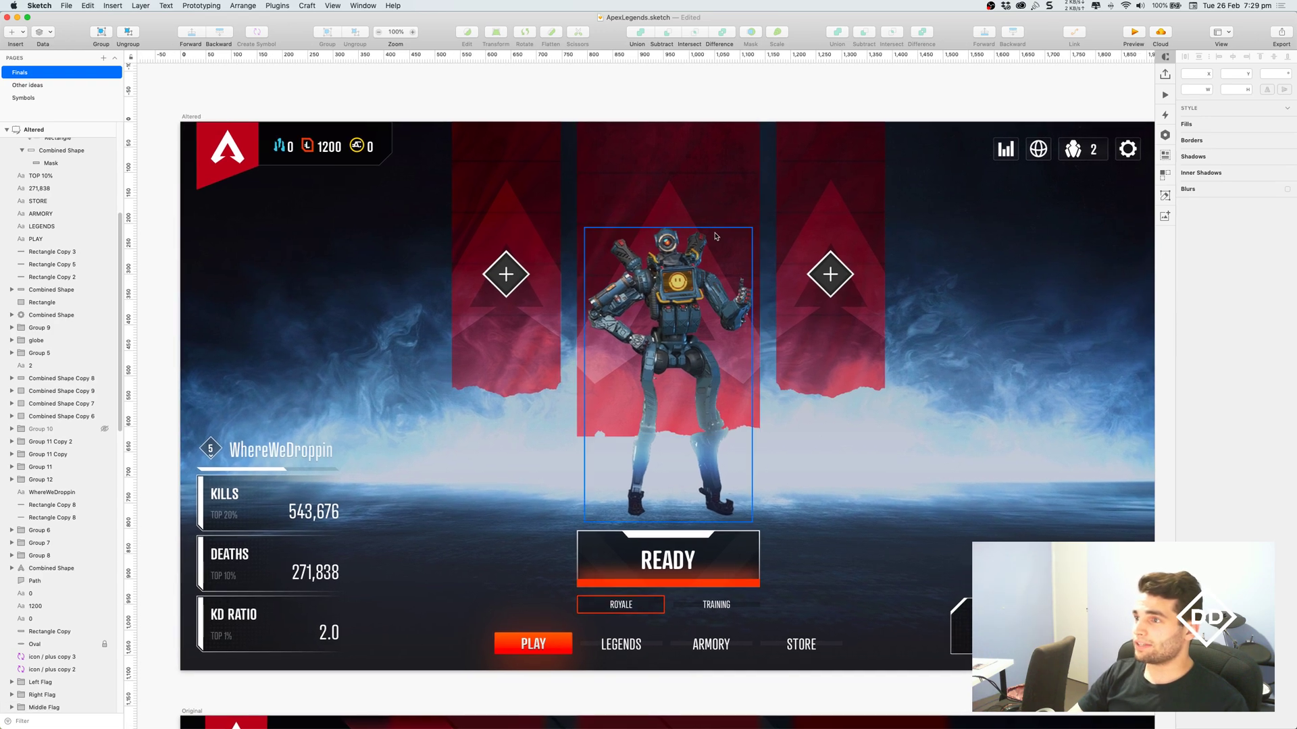
scroll(715, 237, "up", 5)
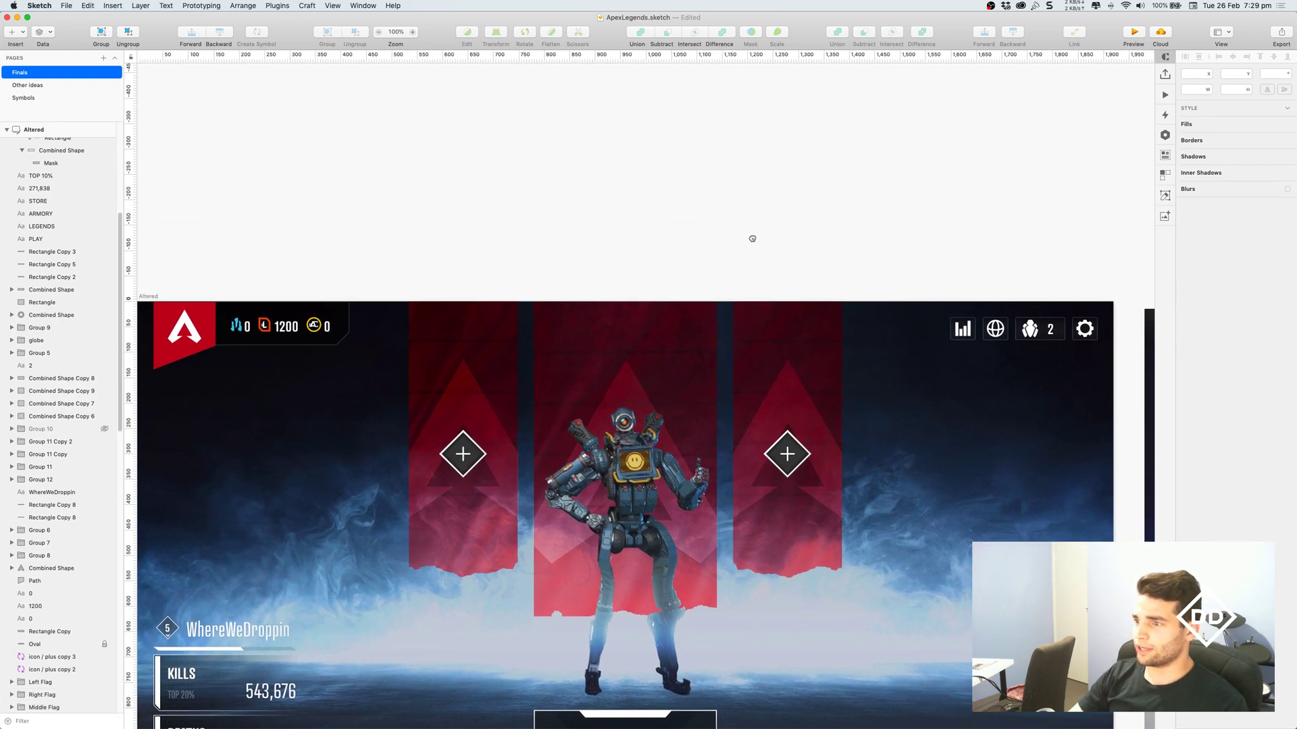
left_click_drag(752, 238, 724, 423)
key("super+z")
key("Escape")
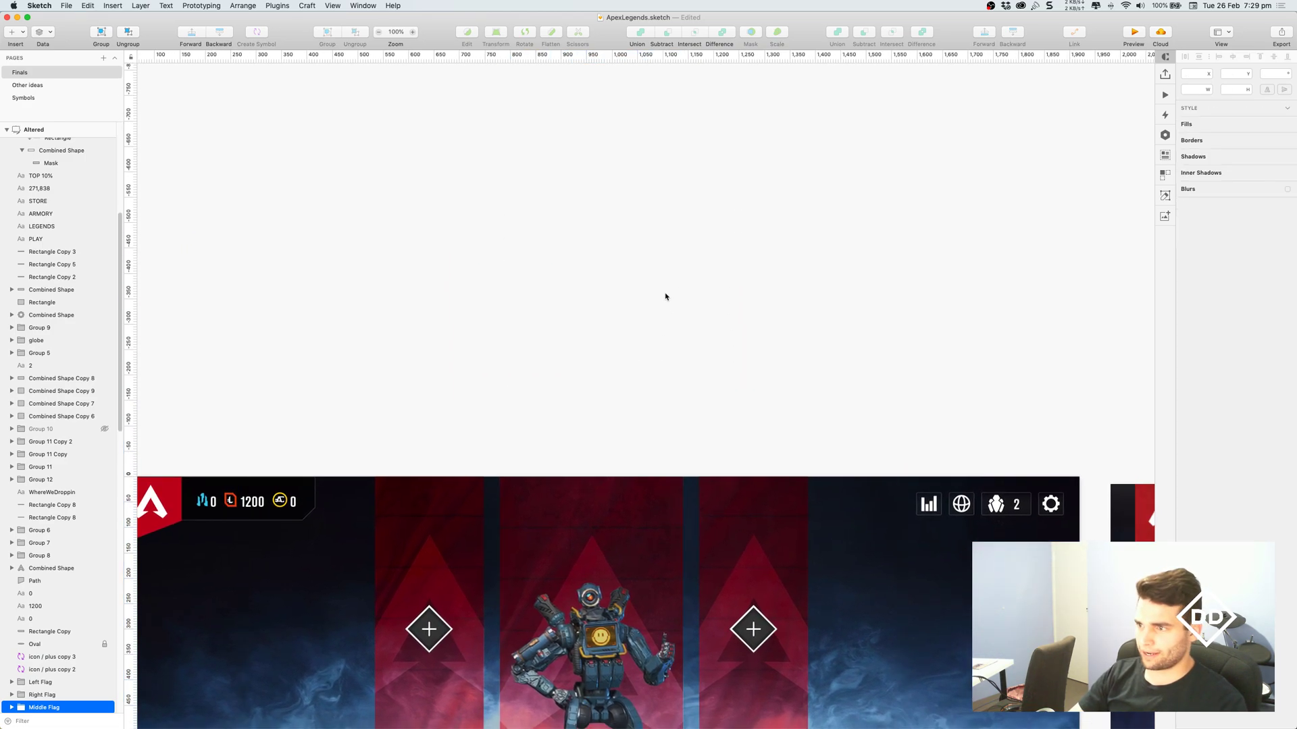
key("super+v")
left_click_drag(637, 542, 649, 146)
left_click(797, 197)
scroll(770, 194, "left", 1)
scroll(743, 189, "up", 2)
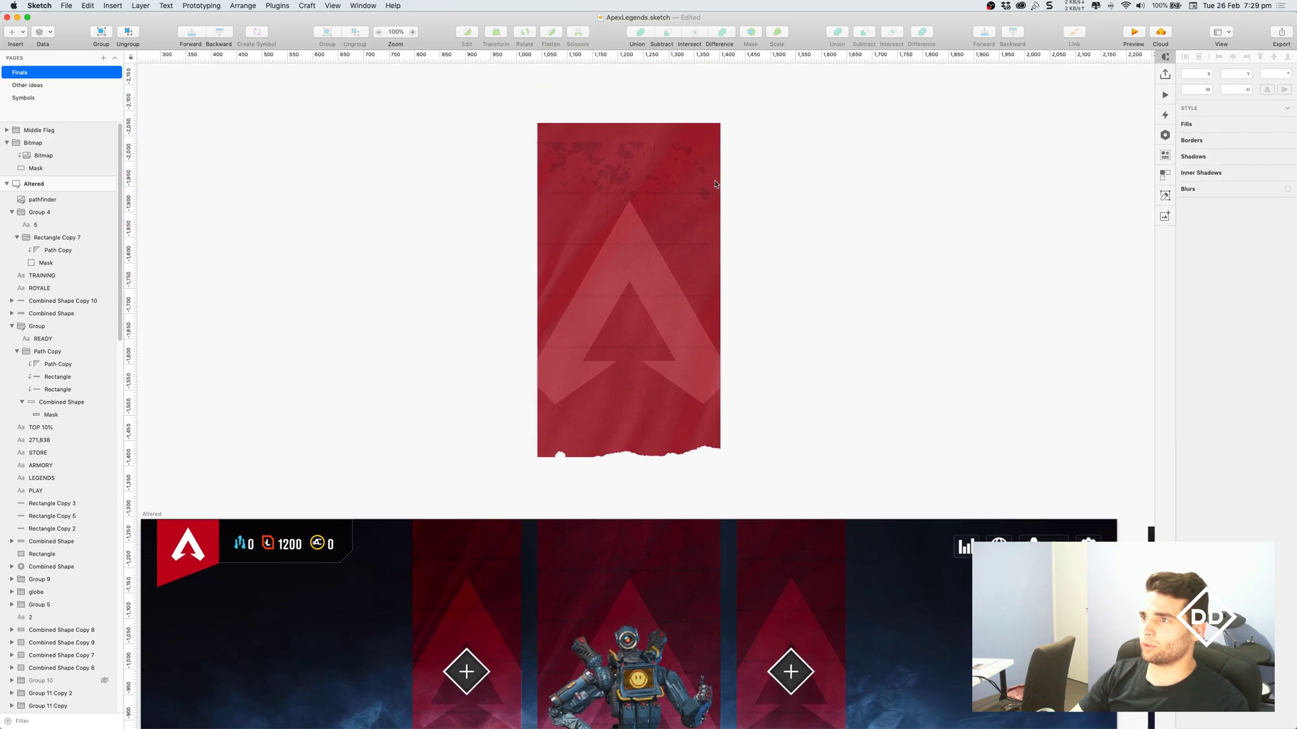
- Resize the Combined Shape Copy group inside the copied flag to 362 × 620 by lowering its upper edge
scroll(716, 184, "up", 5)
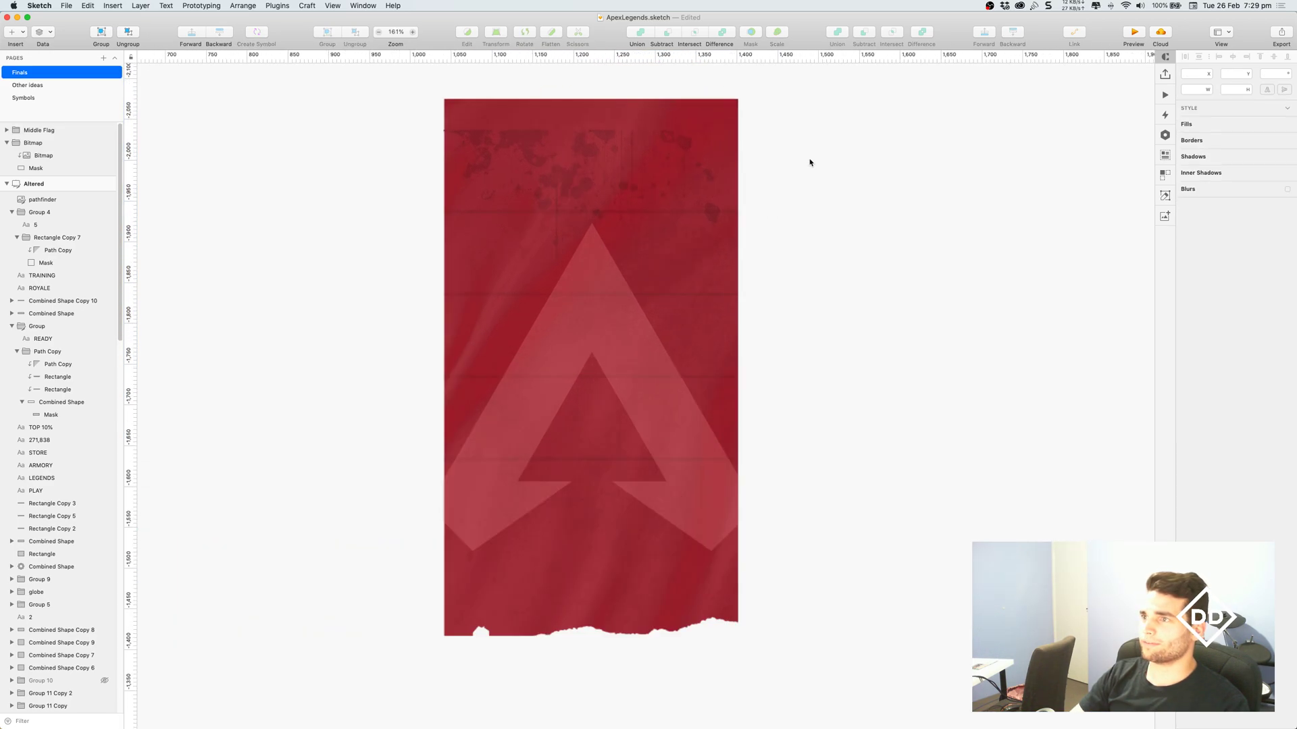
left_click(625, 133)
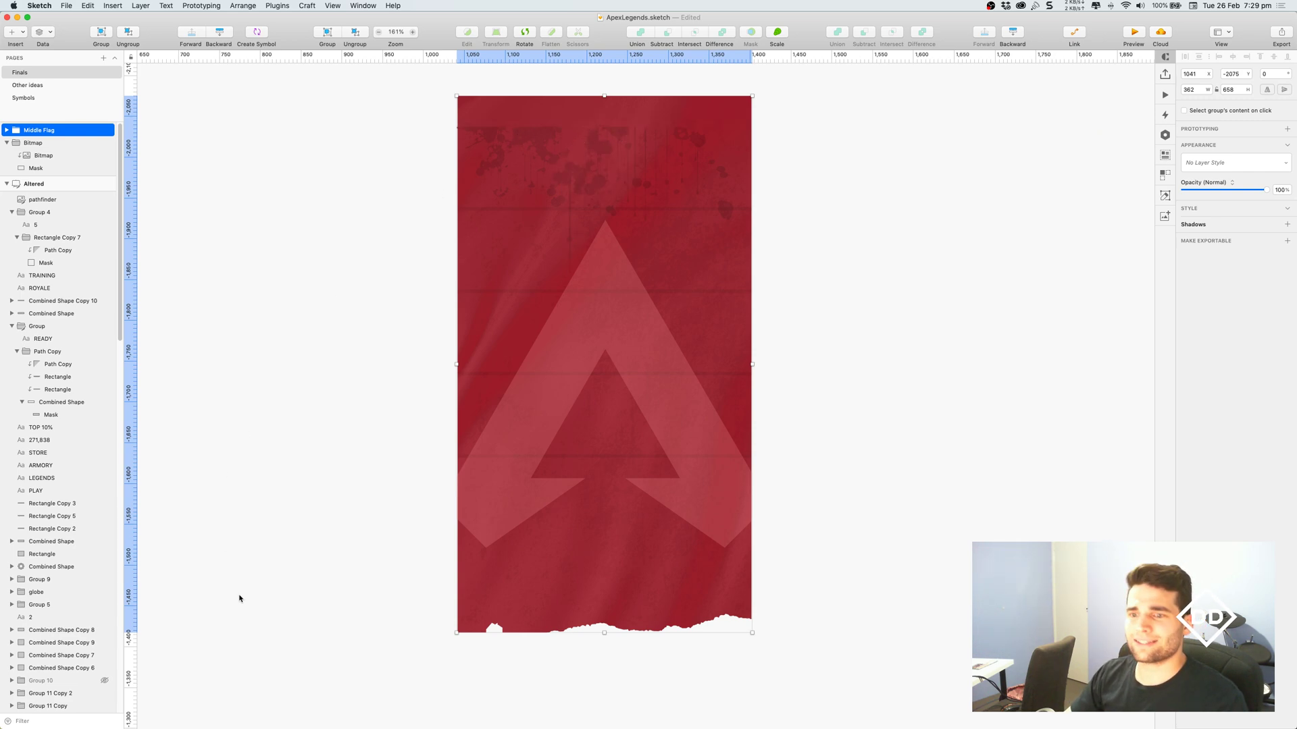
left_click(6, 129)
left_click(64, 157)
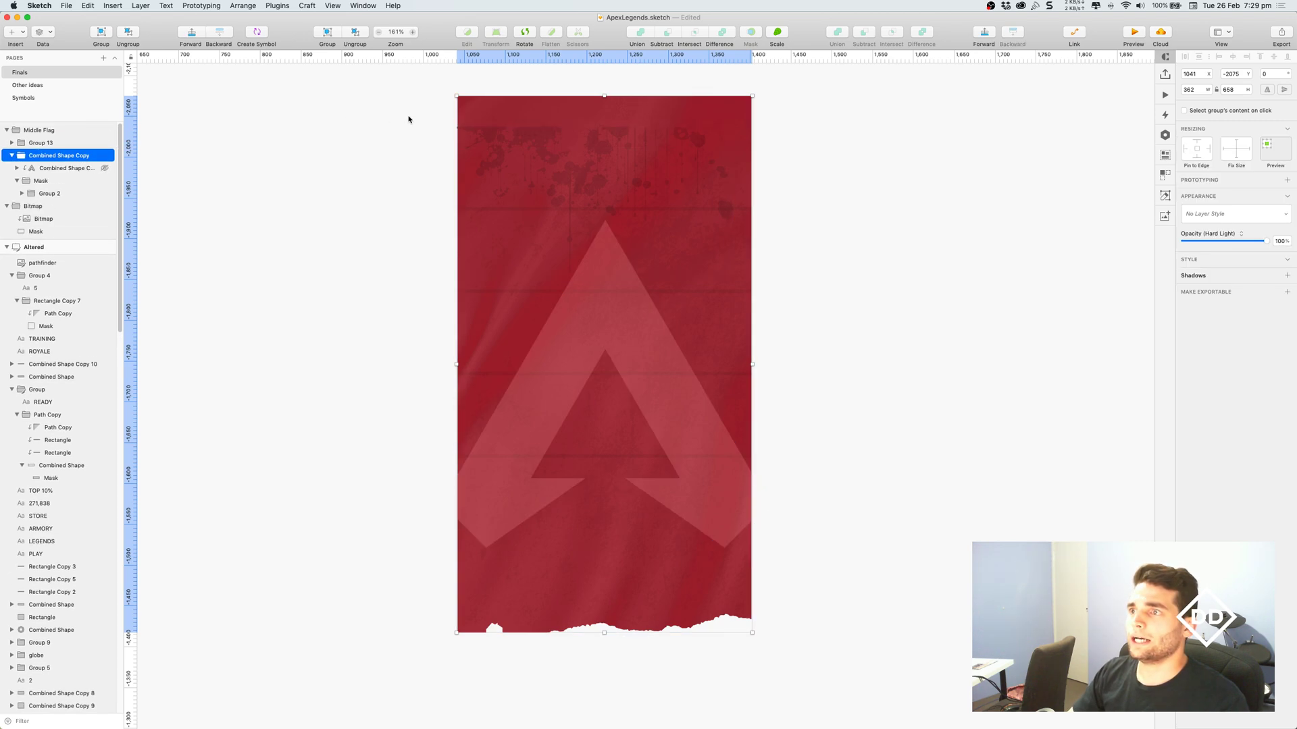
left_click_drag(604, 96, 606, 126)
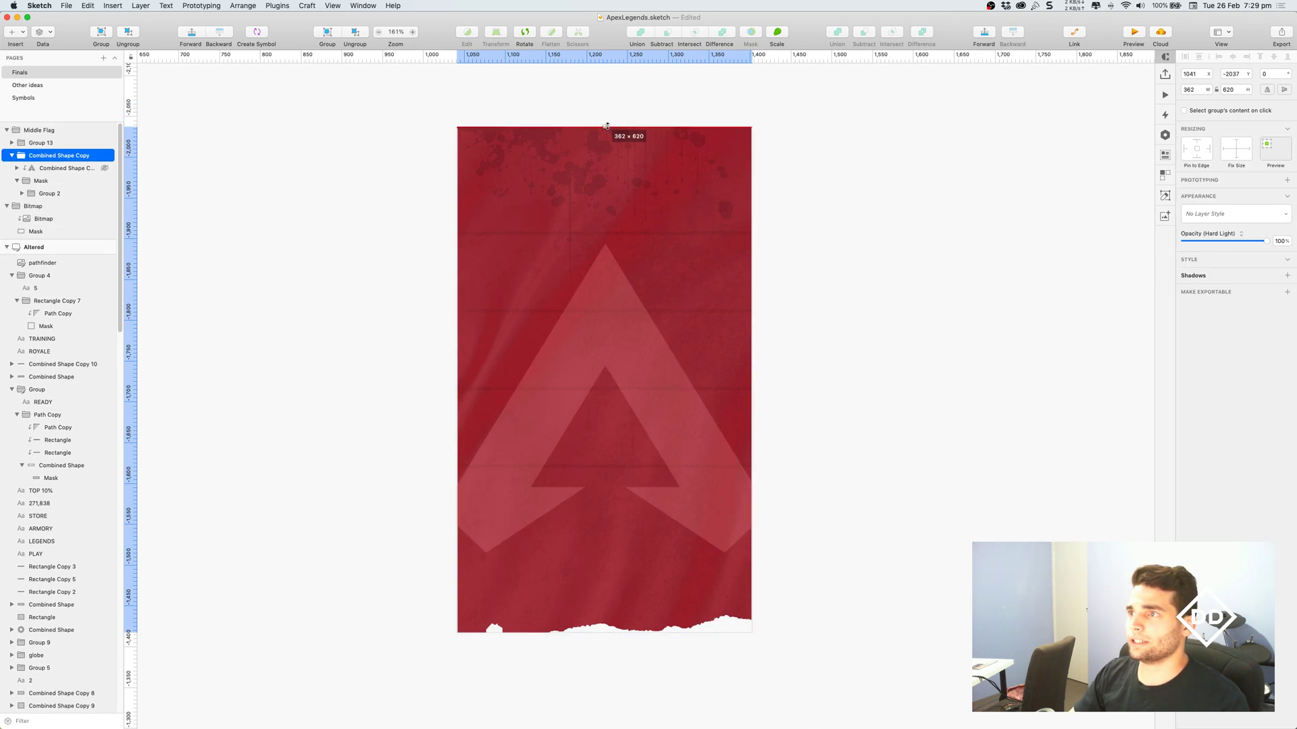
left_click(613, 129)
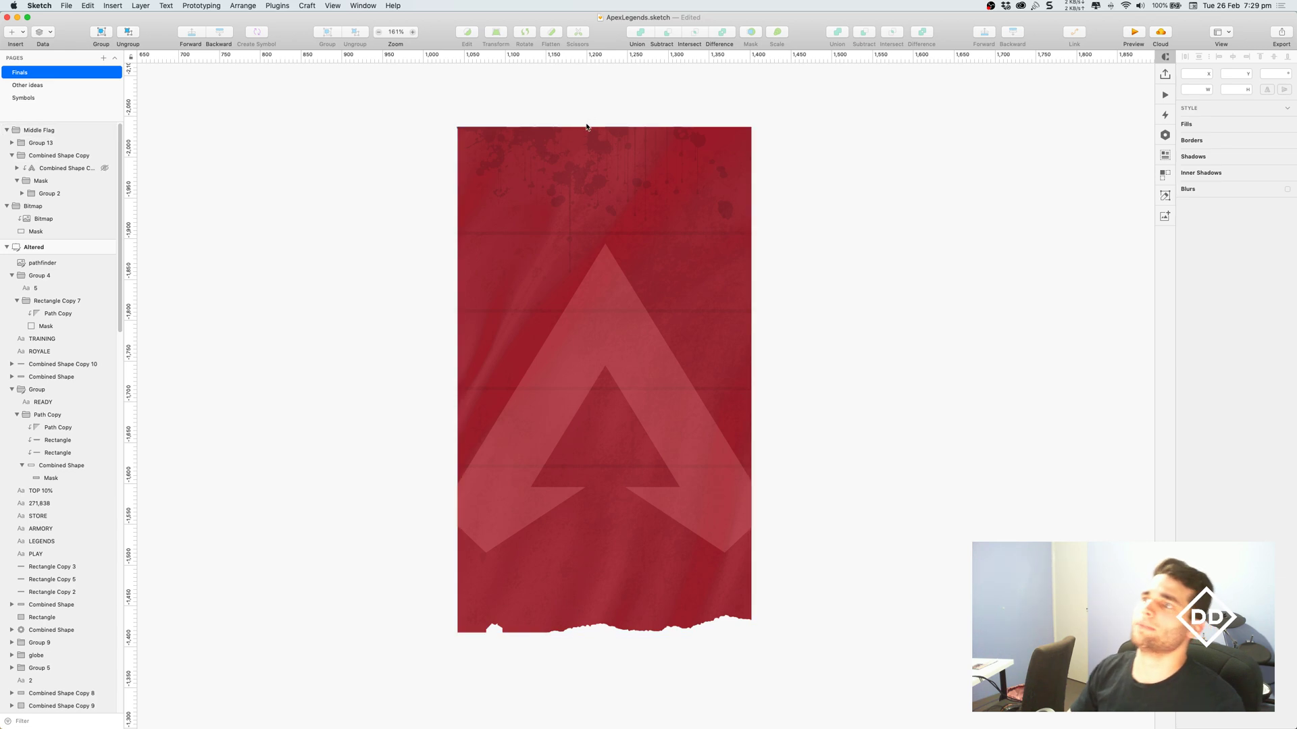
- Set the large paint splatter near the copied flag's upper edge to Normal blending with a black #000000 fill
scroll(683, 113, "up", 2)
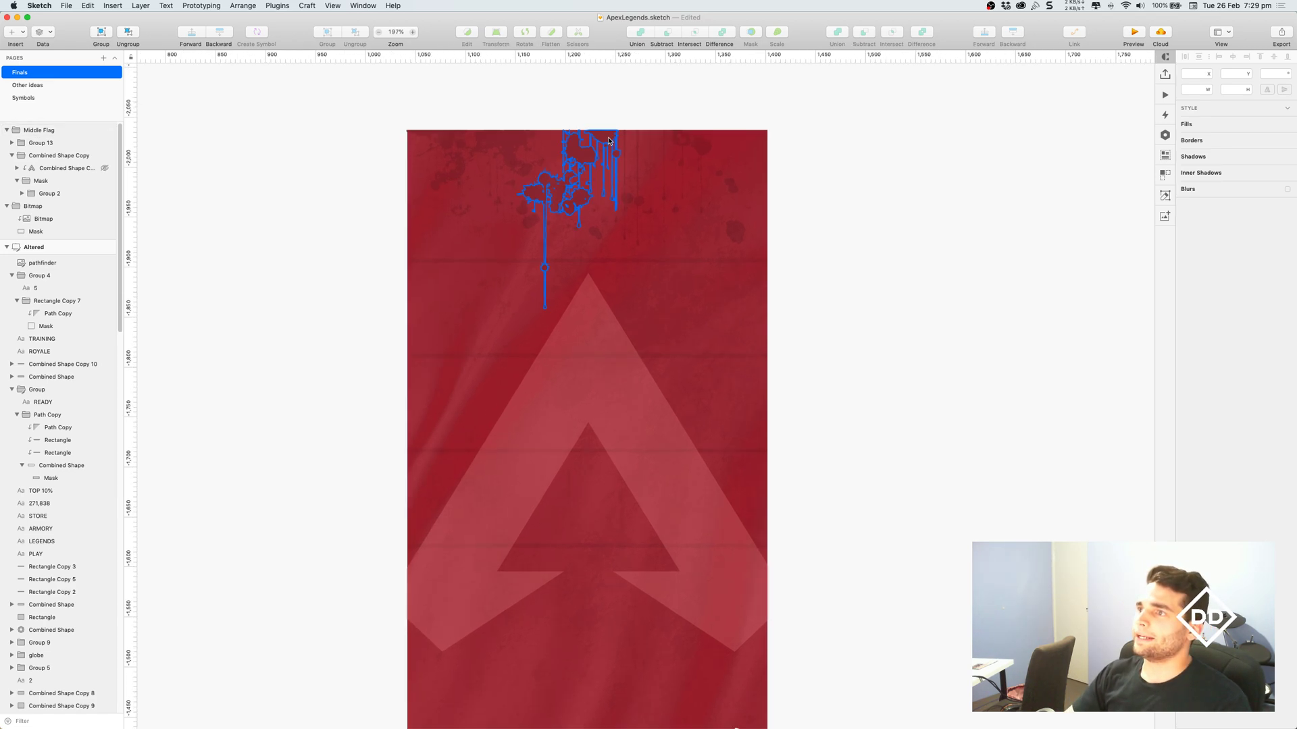
left_click(582, 149, "super")
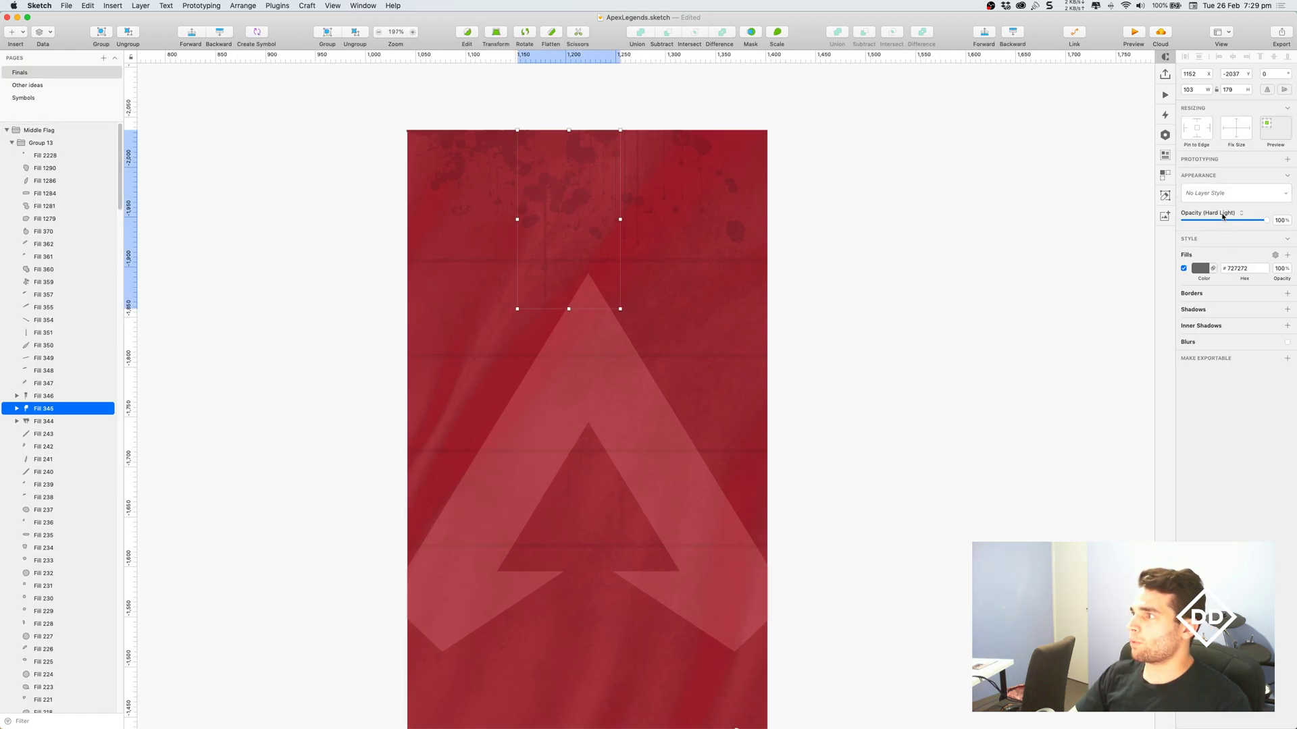
left_click(1222, 216)
left_click(1200, 122)
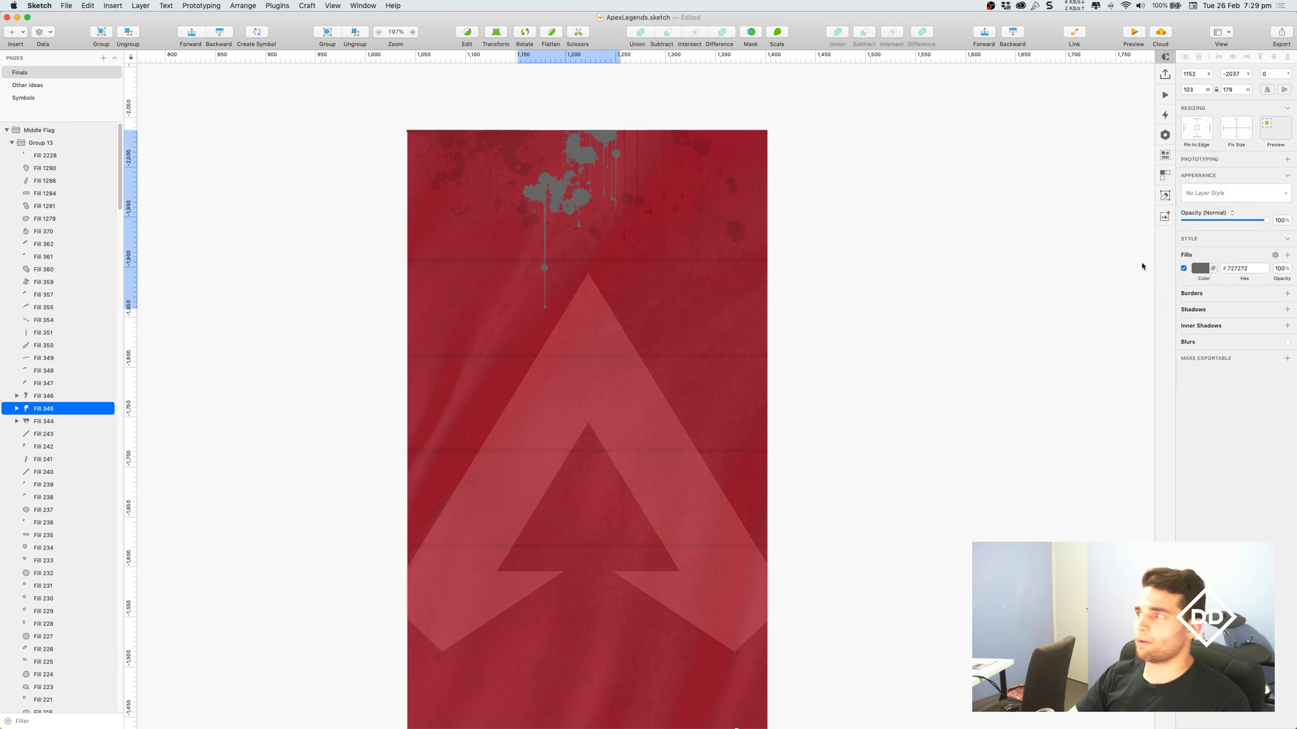
left_click(1200, 268)
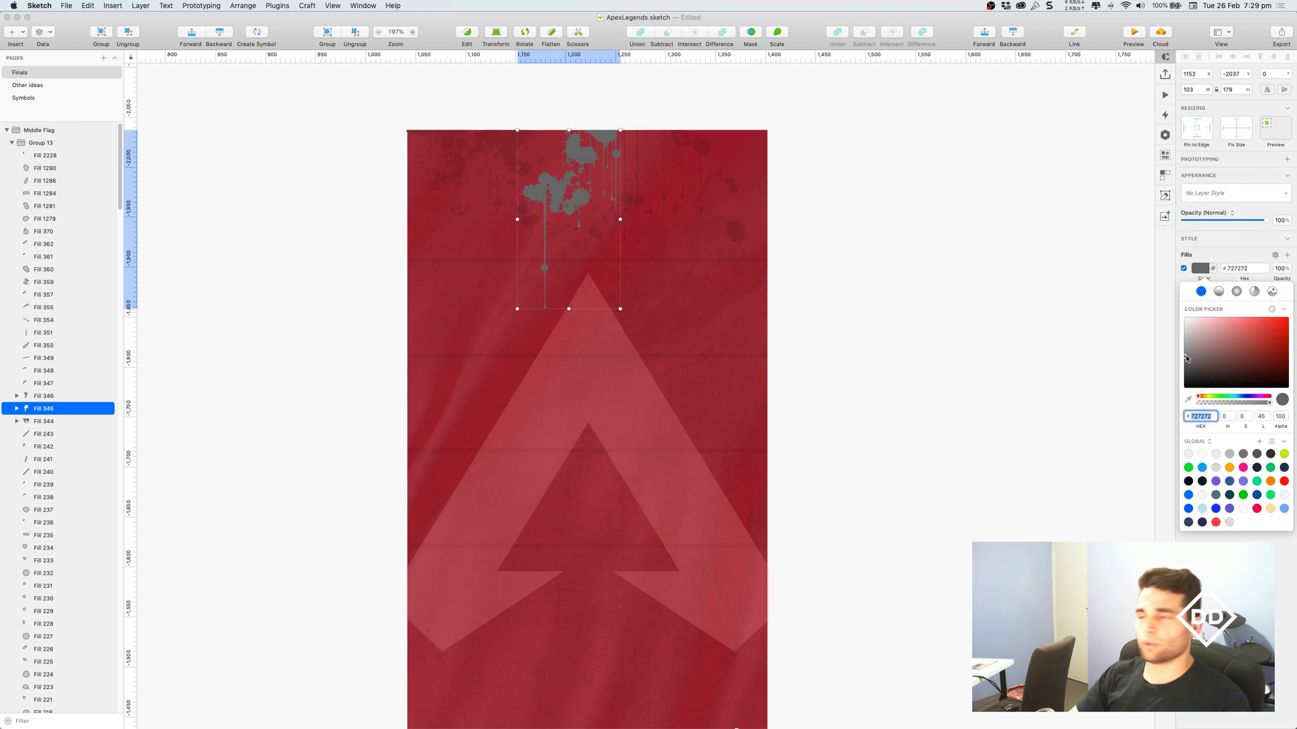
left_click_drag(1187, 359, 1170, 421)
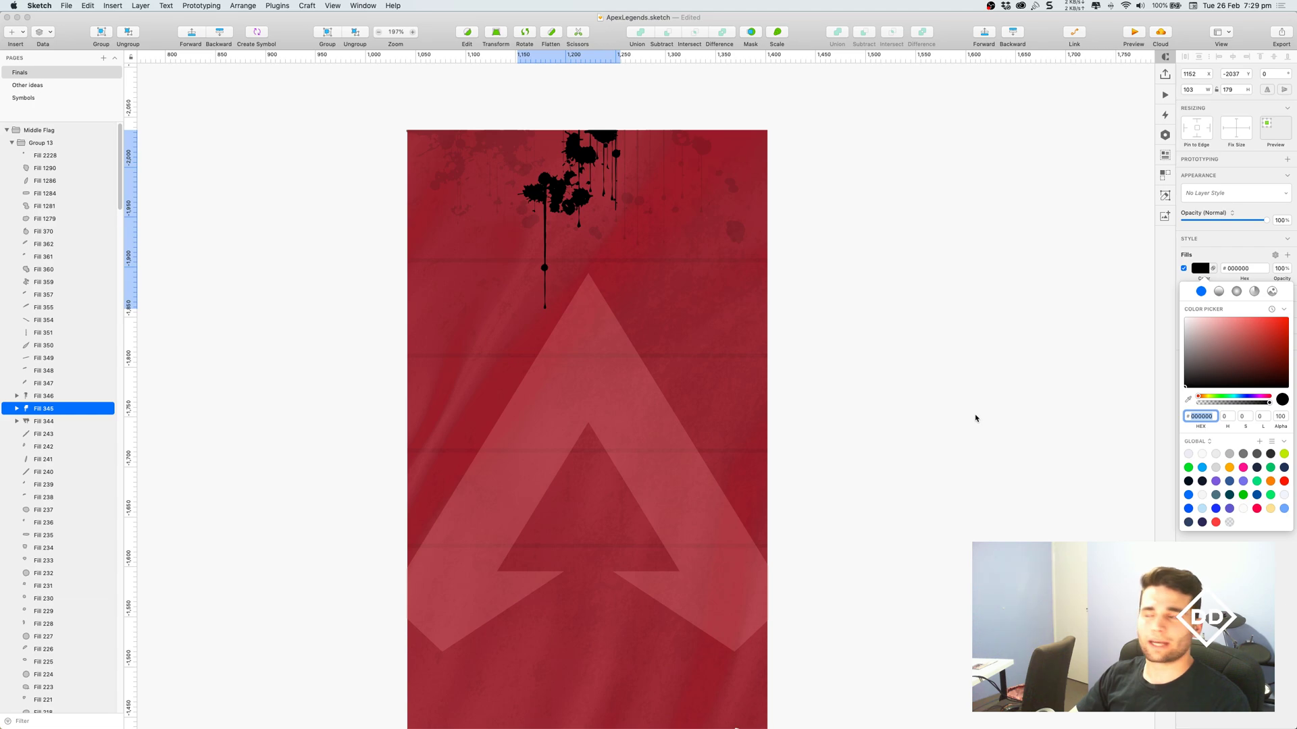
- Undo the splatter's fill colour and blend mode changes and deselect it
key("super+z")
key("super+z")
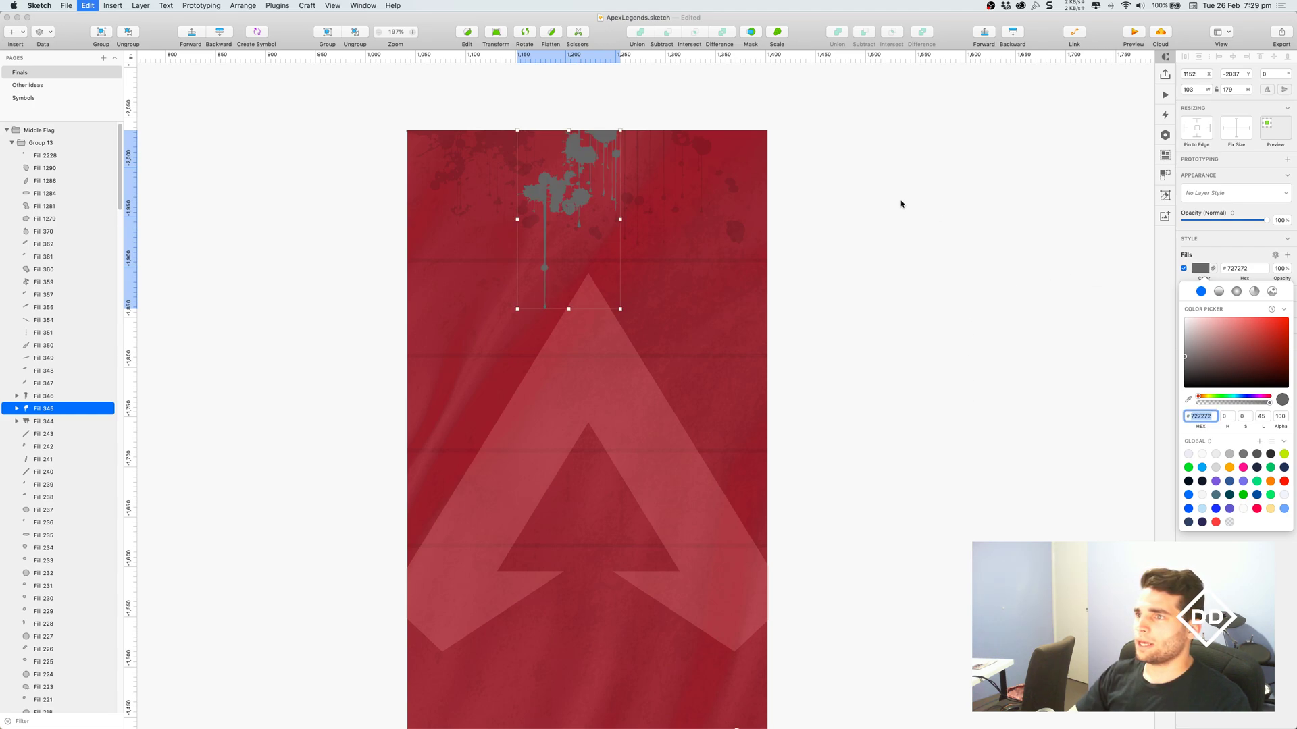
key("super+z")
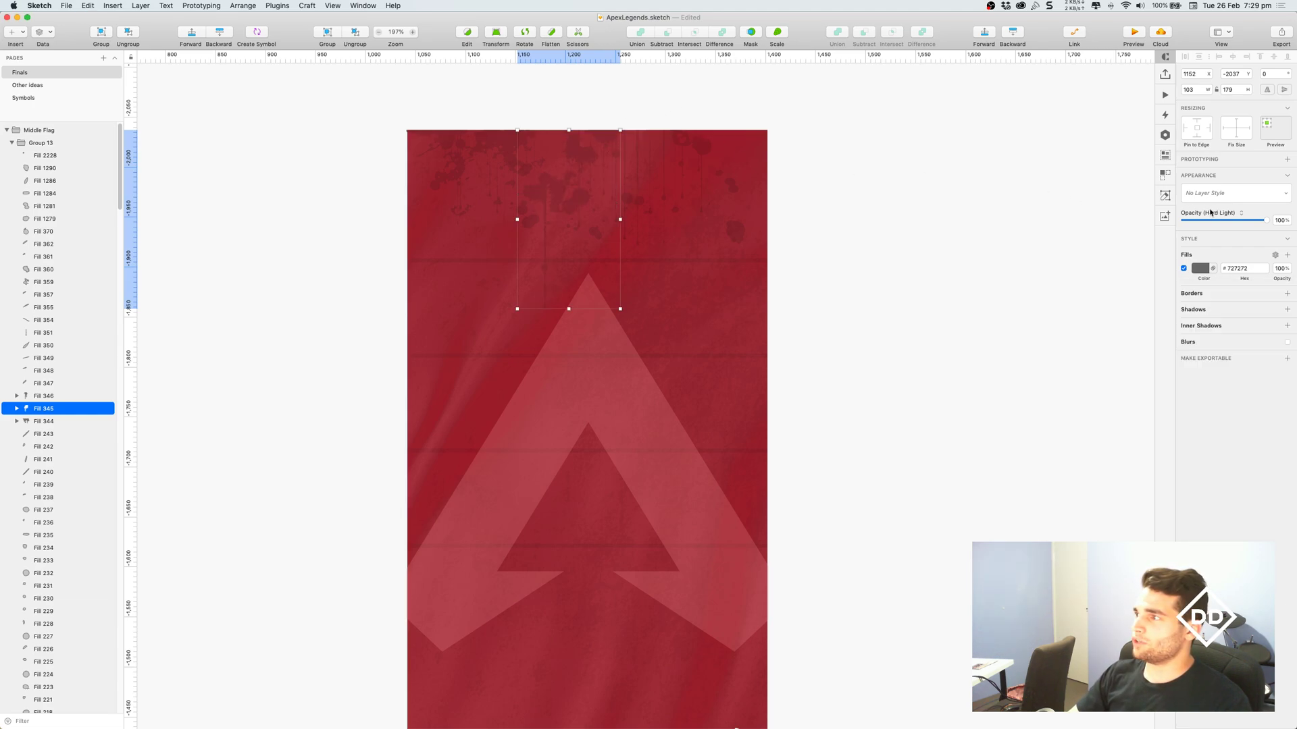
left_click(1016, 172)
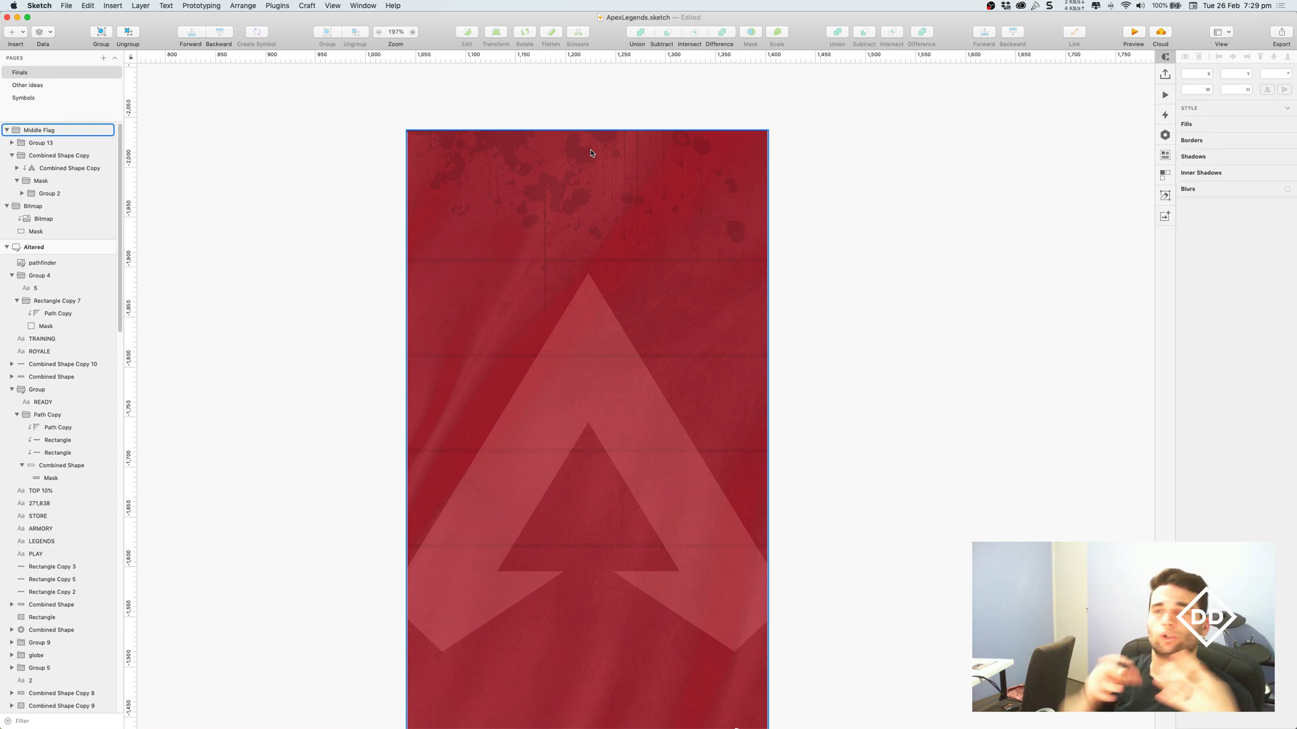
left_click(785, 154)
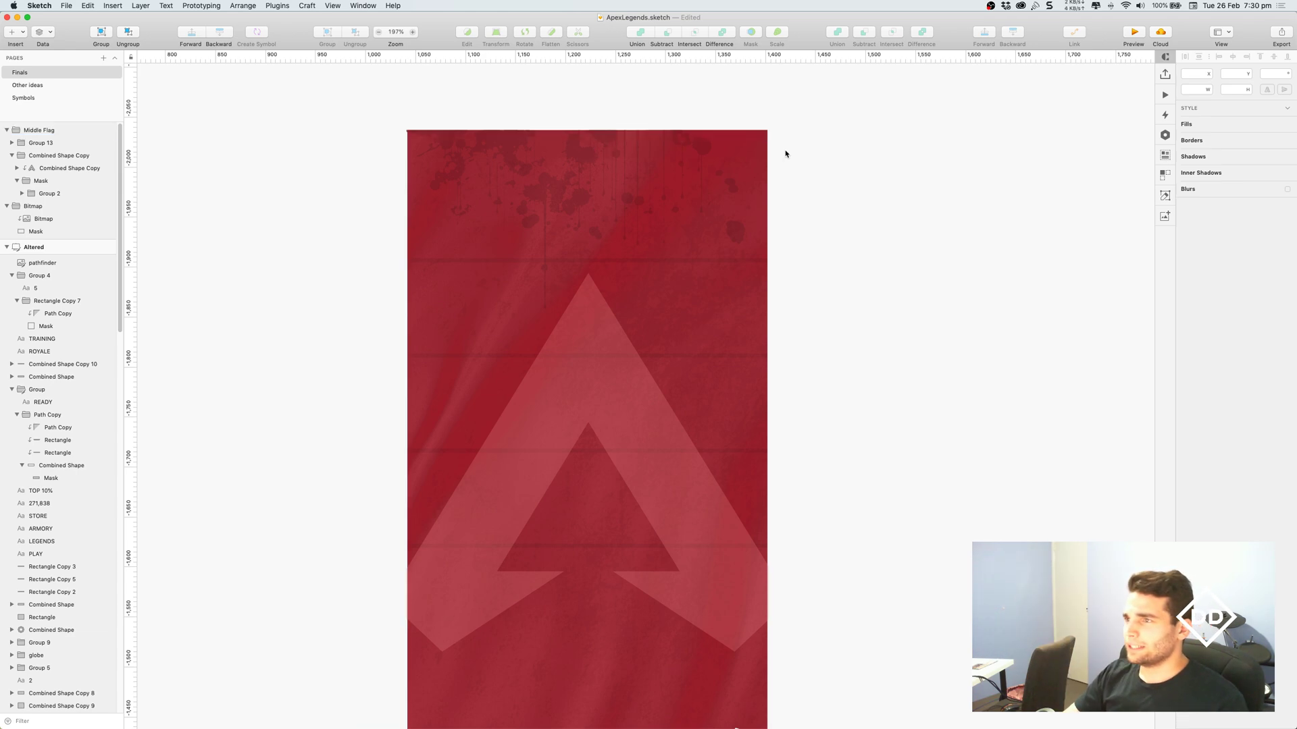
- Try the flag's upper Bitmap grunge texture at 100% opacity and revert the change
left_click(510, 300, "super")
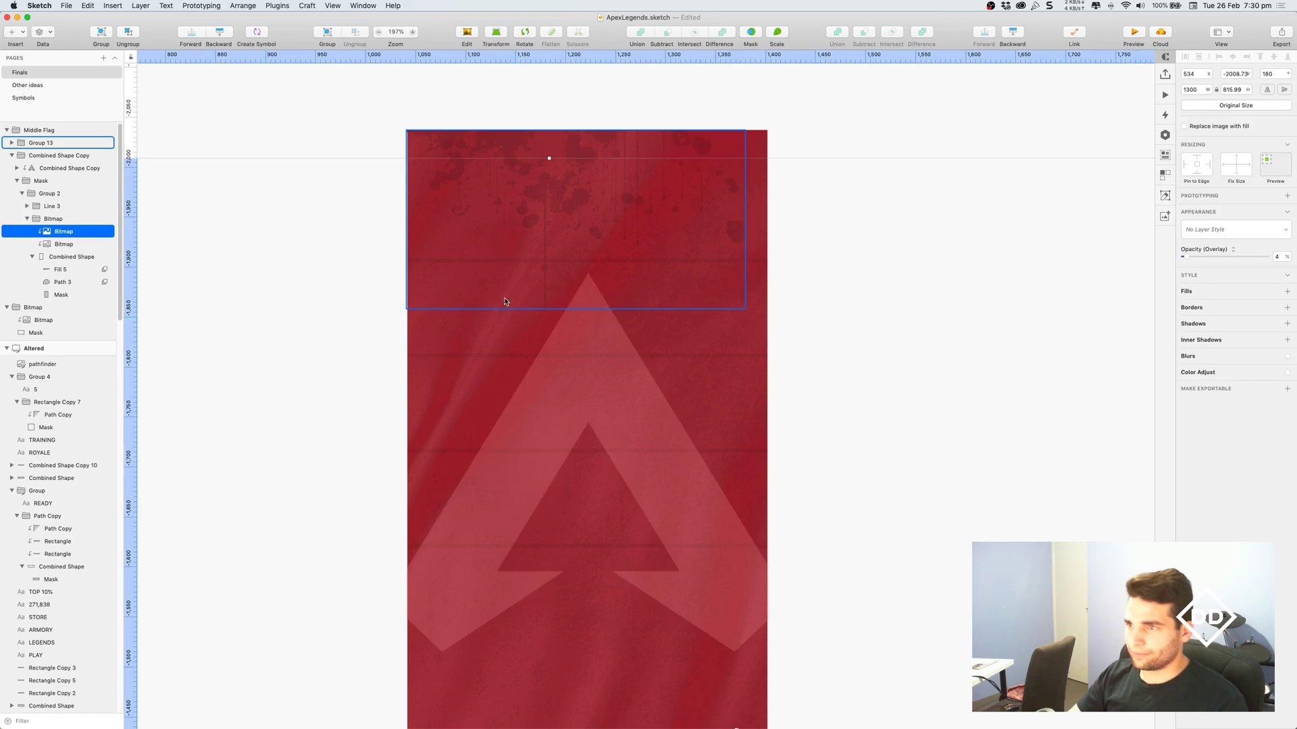
left_click_drag(1192, 258, 1266, 257)
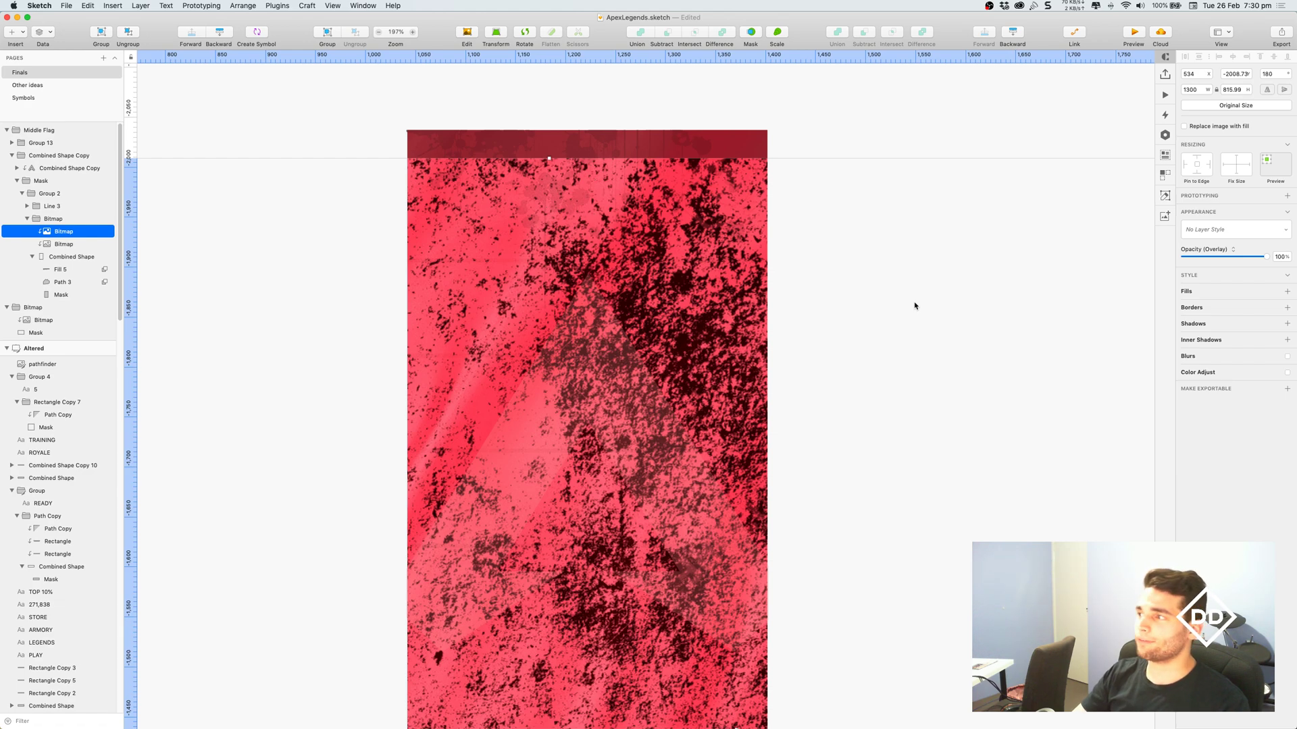
key("Delete")
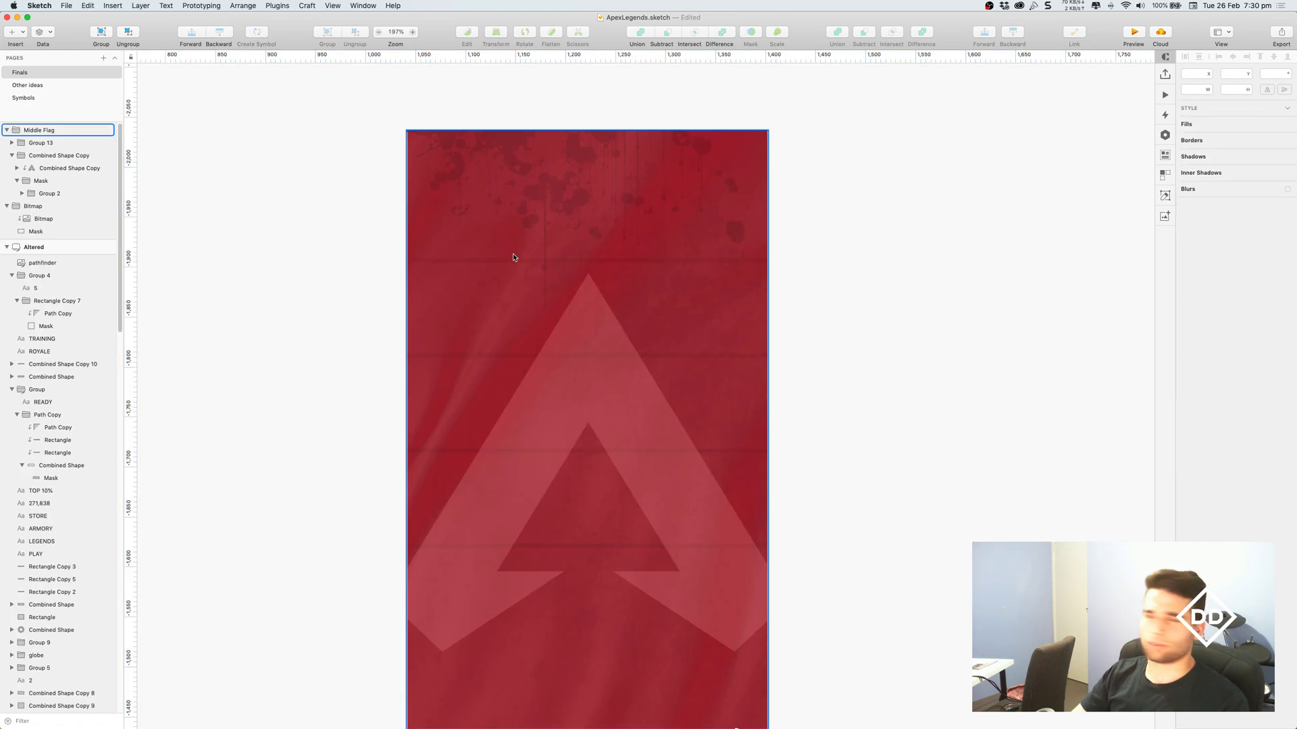
- Set the flag's lower Bitmap fabric texture to 100% opacity with Normal blending
left_click(477, 250, "super")
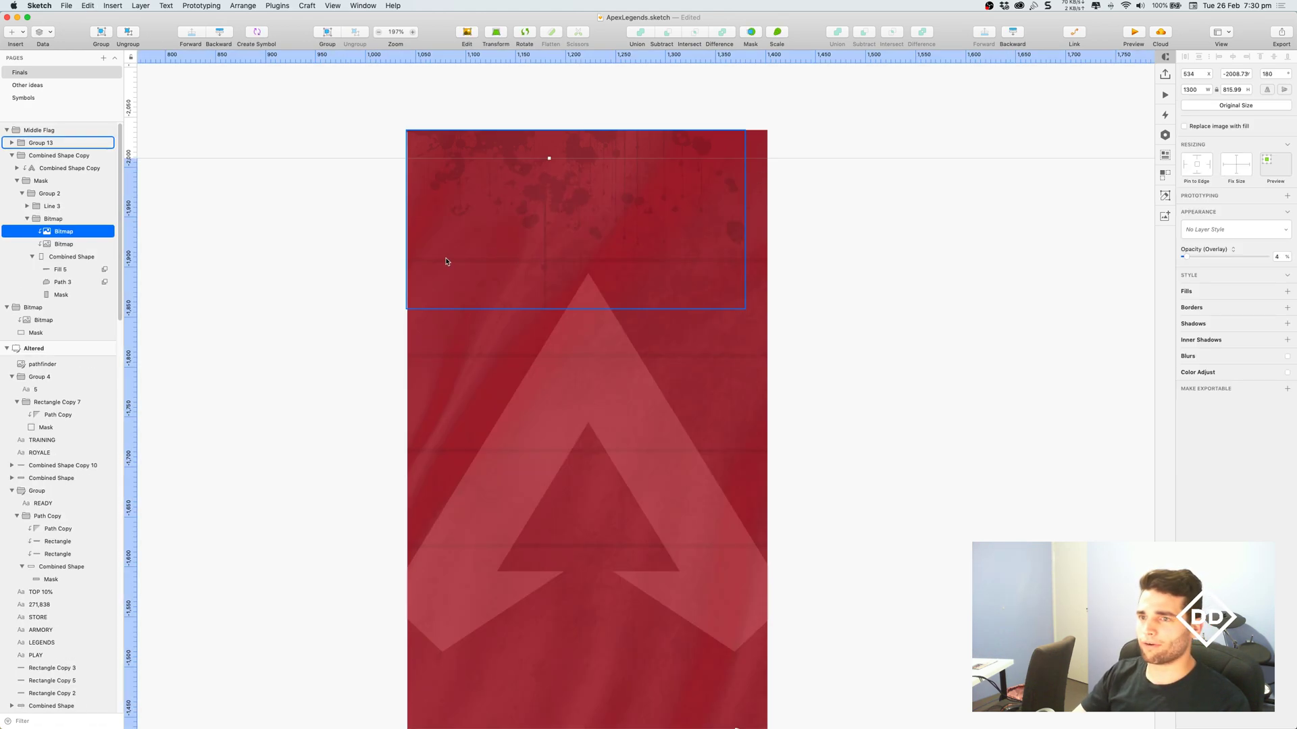
left_click(87, 246)
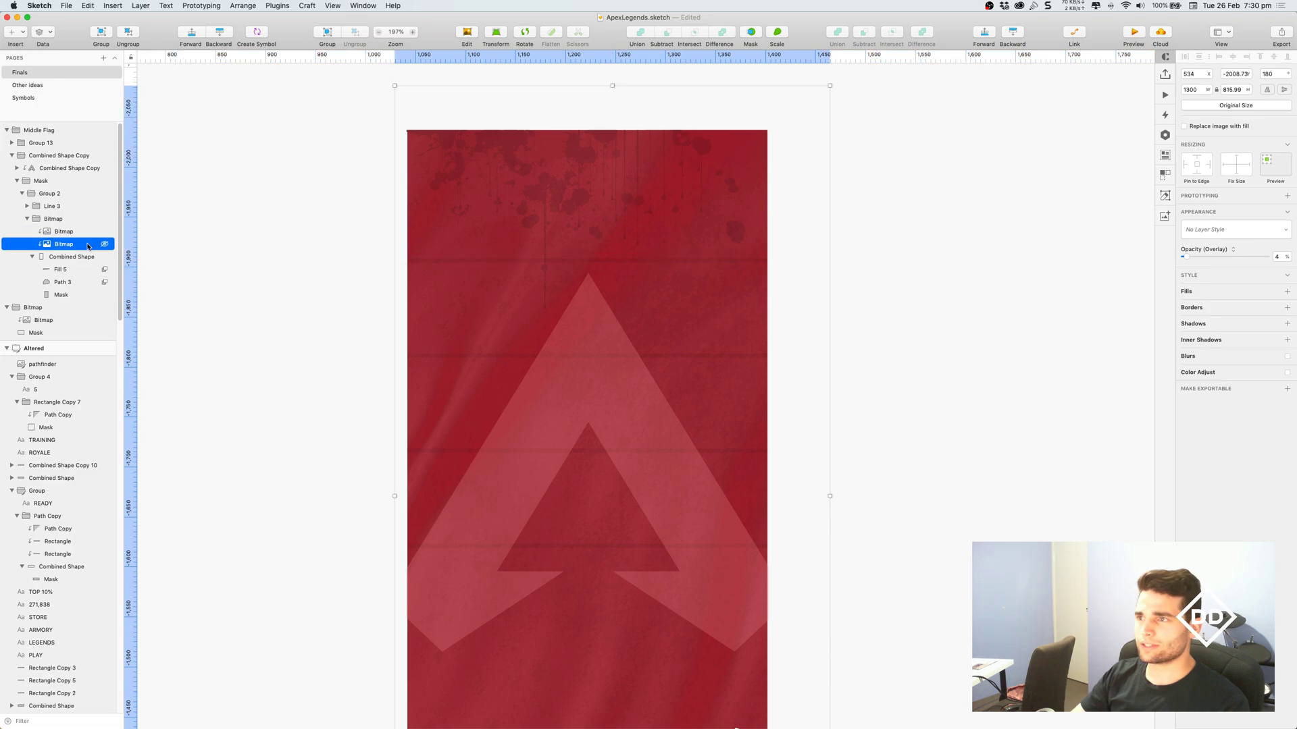
left_click_drag(1202, 259, 1267, 258)
left_click(1225, 250)
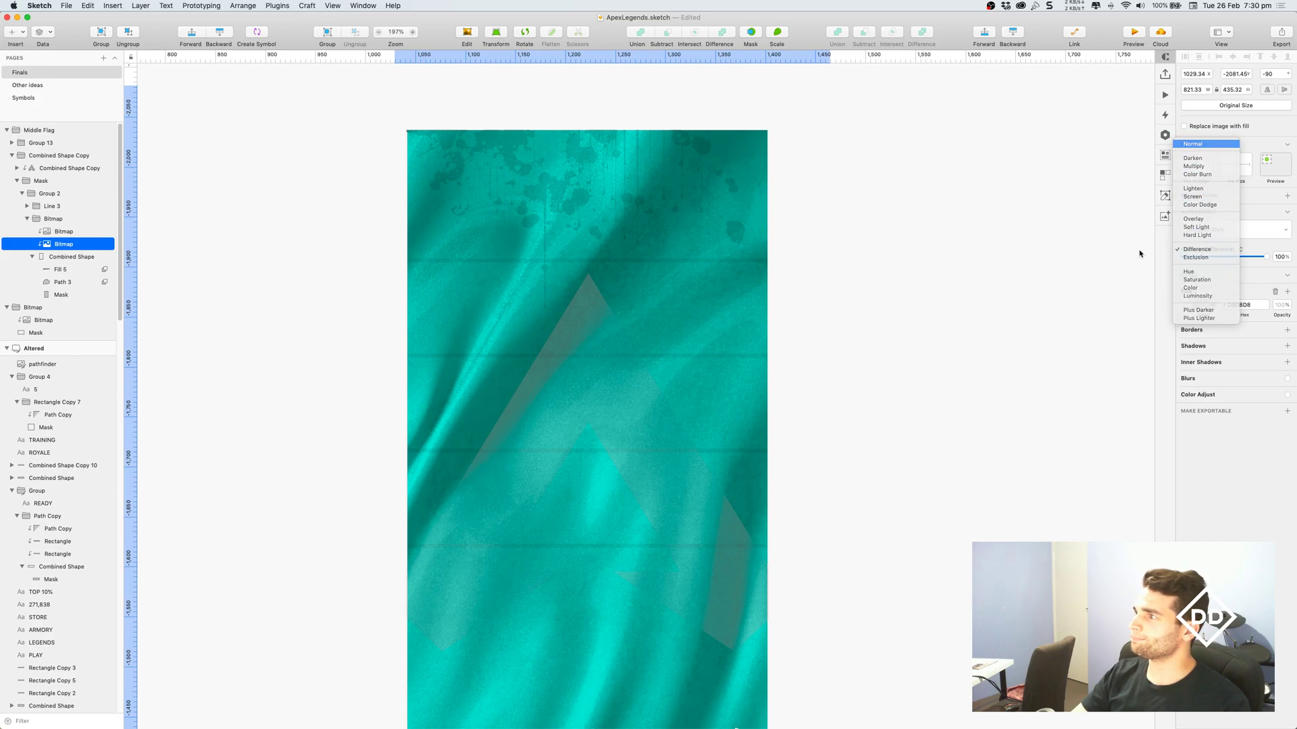
left_click(1209, 145)
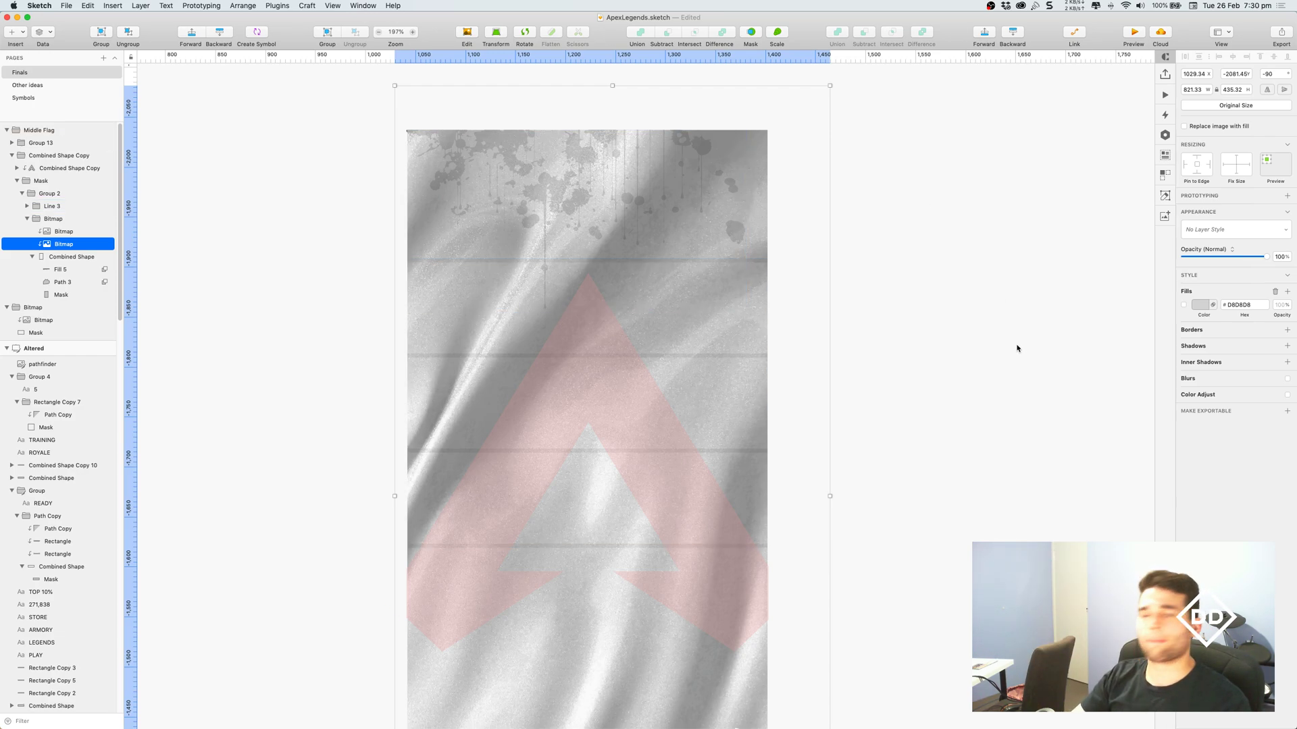
- Try the fabric texture at 12% opacity, and undo that along with its switch to Normal blending
left_click_drag(1212, 264, 1193, 257)
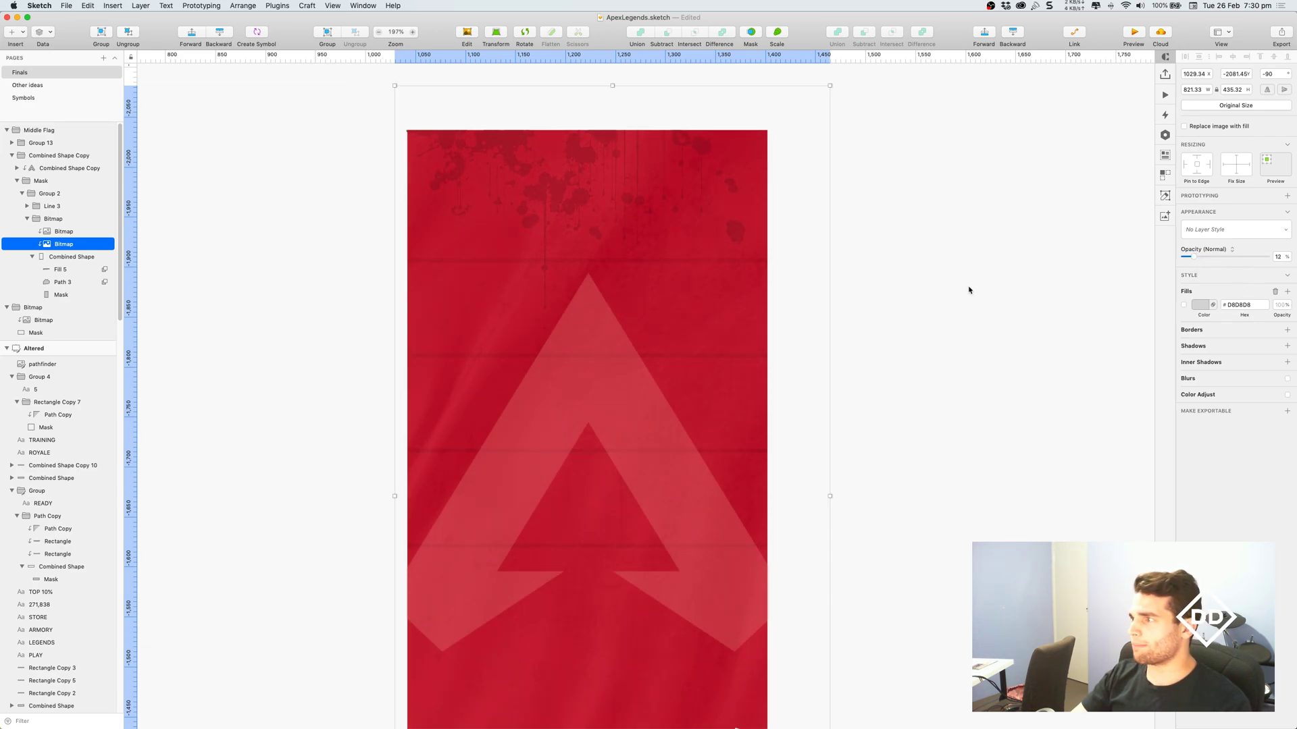
key("super+z")
key("super+z")
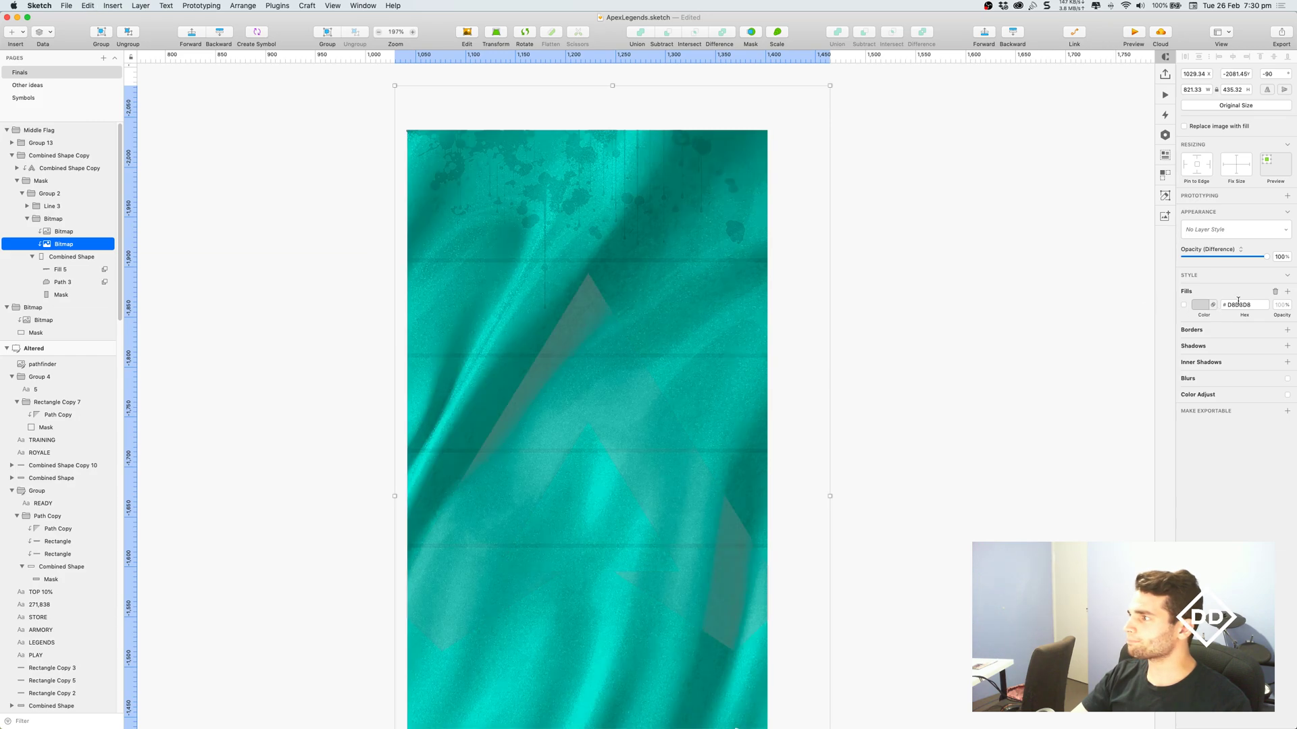
- Undo the fabric texture's change to 100% opacity and deselect the texture
key("super+z")
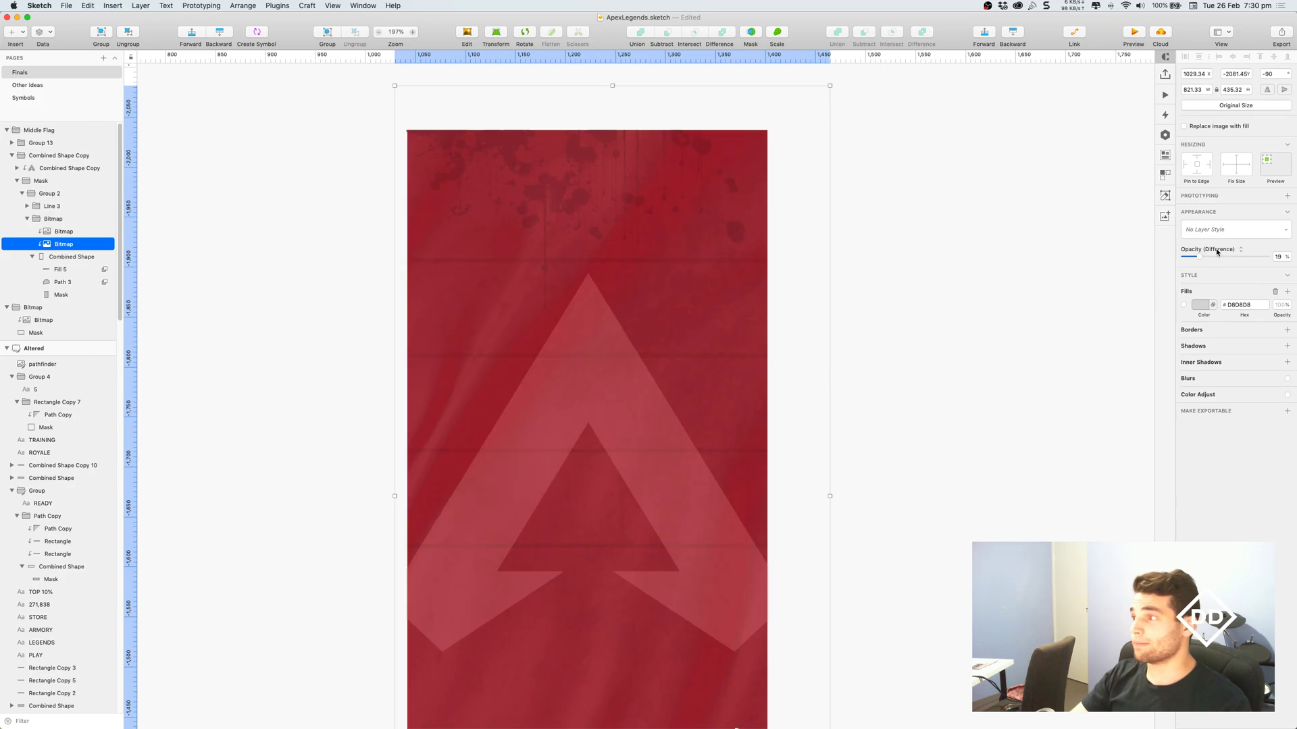
left_click(1224, 251)
left_click(1259, 258)
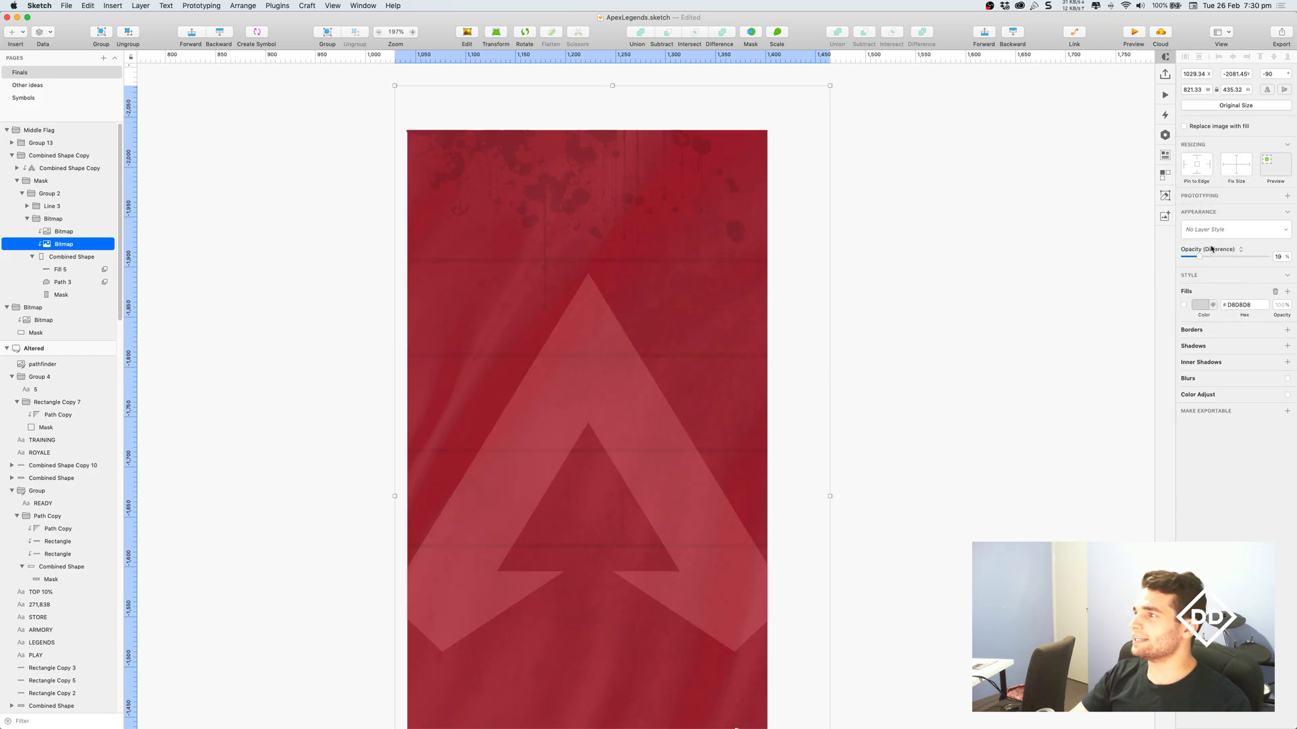
left_click(1207, 250)
left_click(1207, 250)
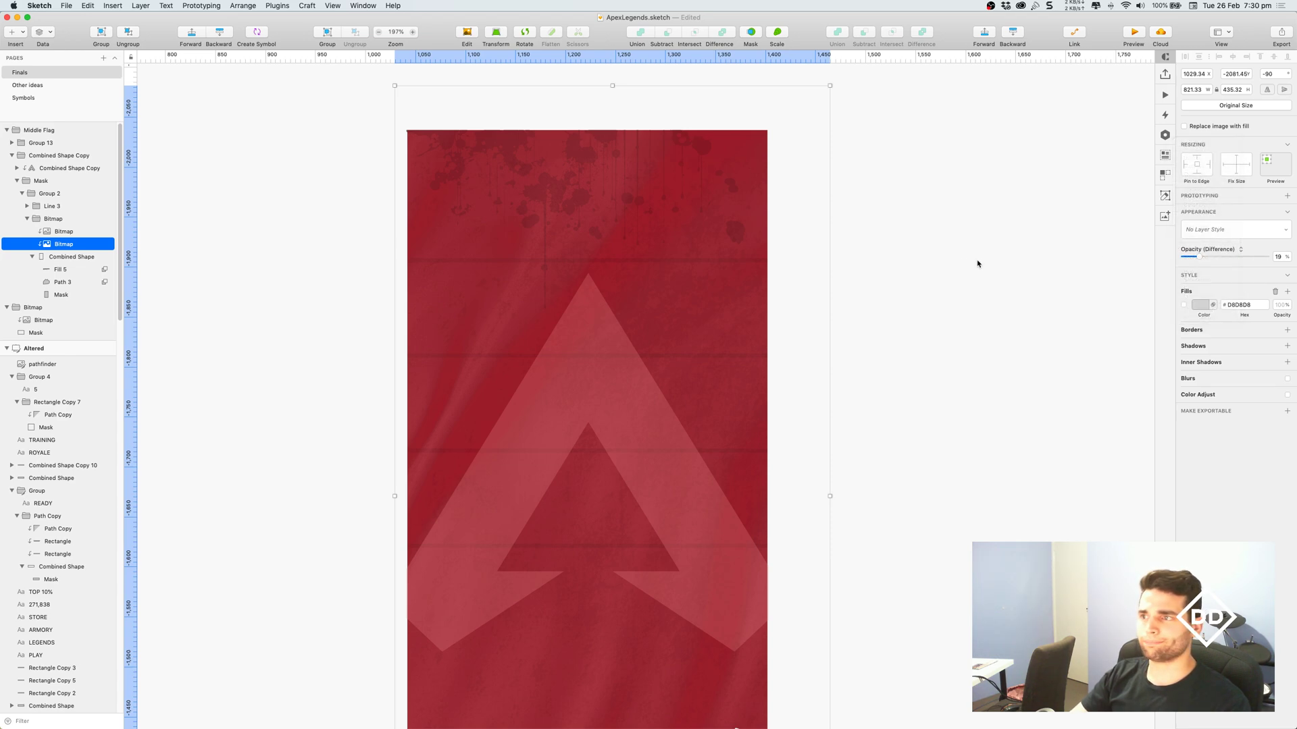
left_click(999, 283)
scroll(982, 237, "down", 2)
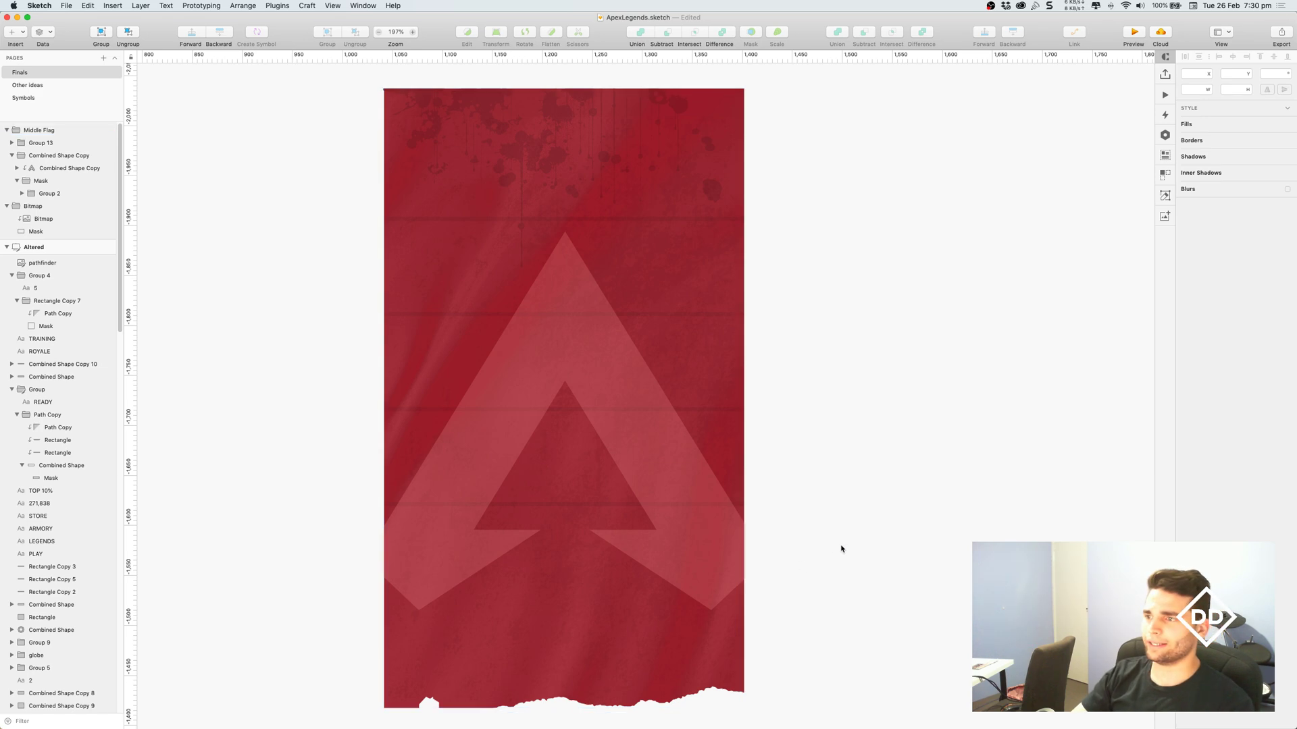
- Try moving the arrow logo about 30 px up within the flag's mask, undo the move and deselect the logo
left_click(729, 585)
left_click_drag(671, 570, 727, 585)
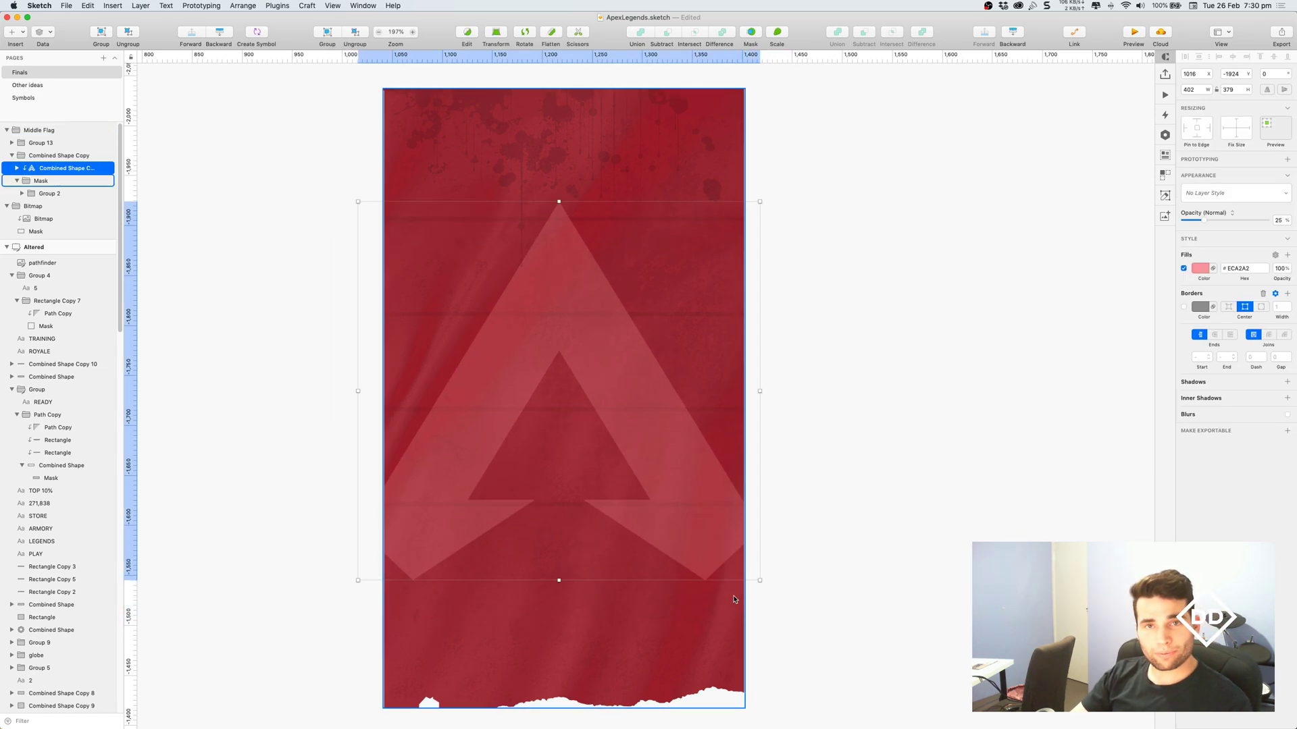
key("super+z")
left_click(846, 526)
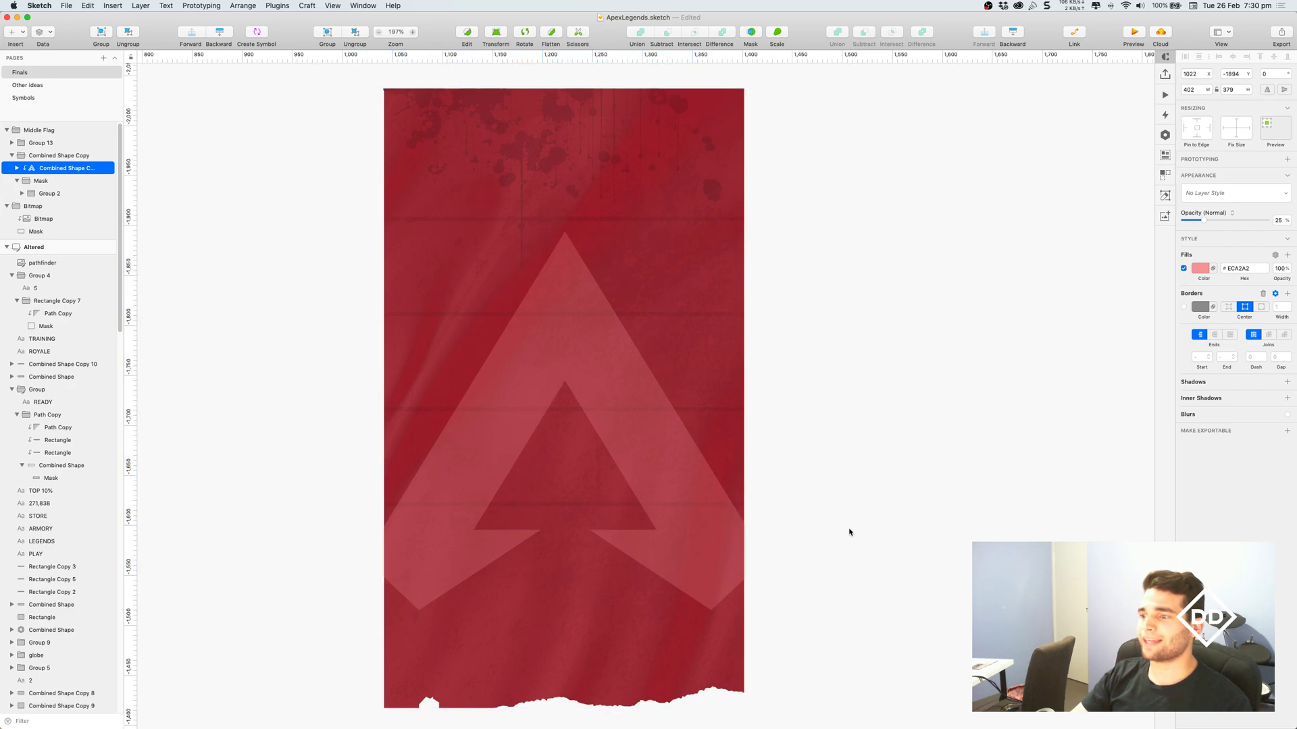
scroll(743, 459, "up", 1)
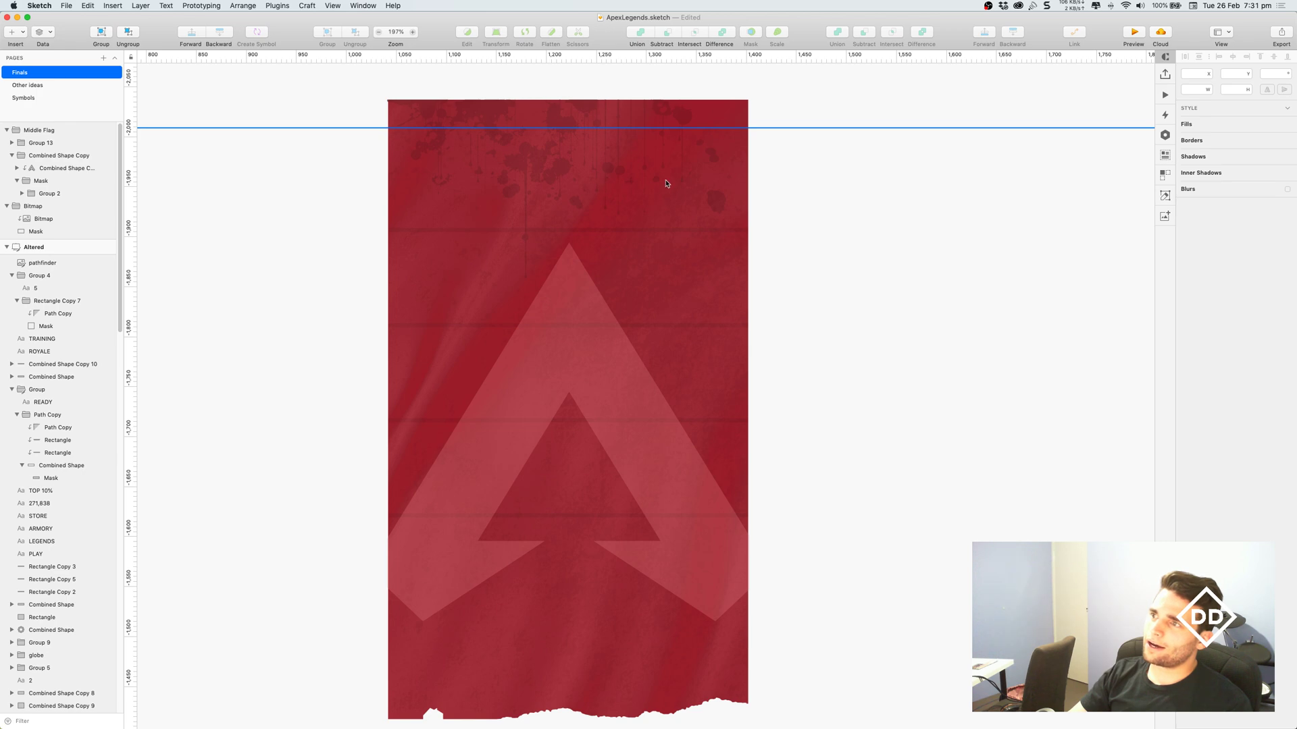
left_click(731, 115)
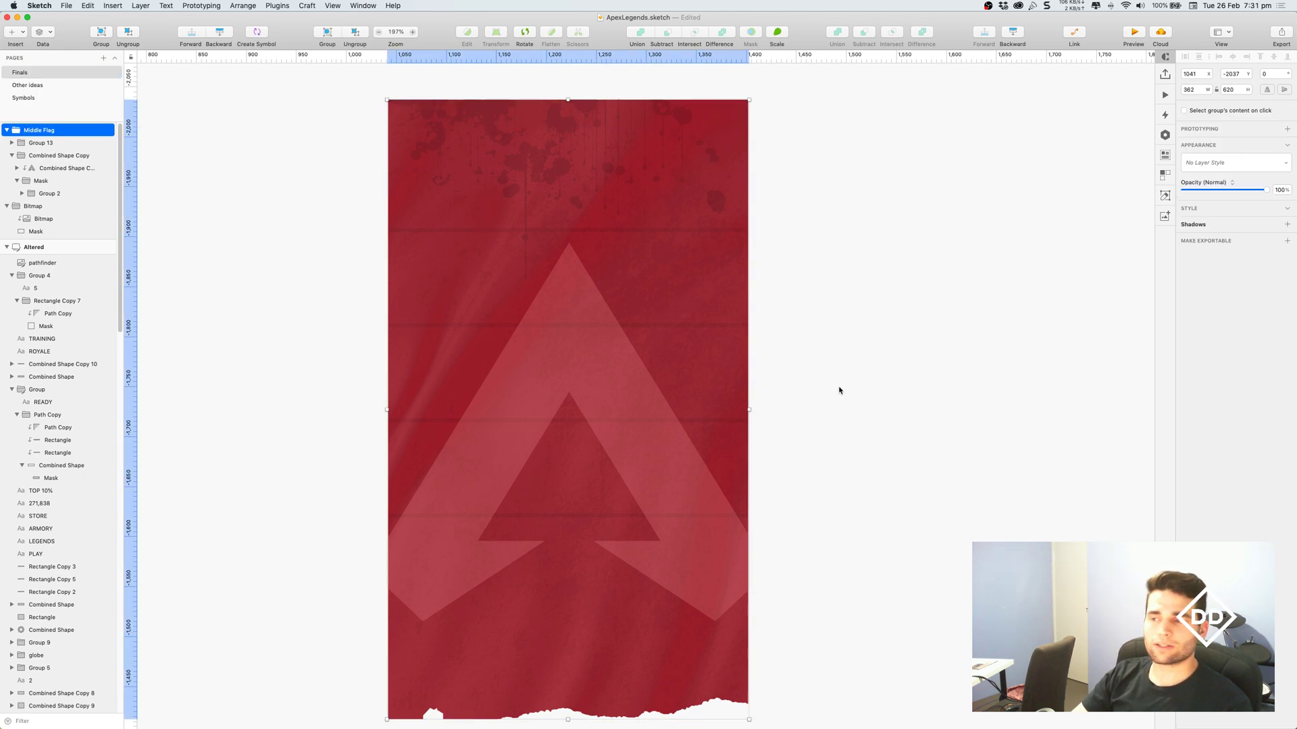
left_click(870, 580)
- Inspect the shapes cut from the flag's torn bottom edge and move Fill 5 up about 74 px
scroll(853, 439, "down", 5)
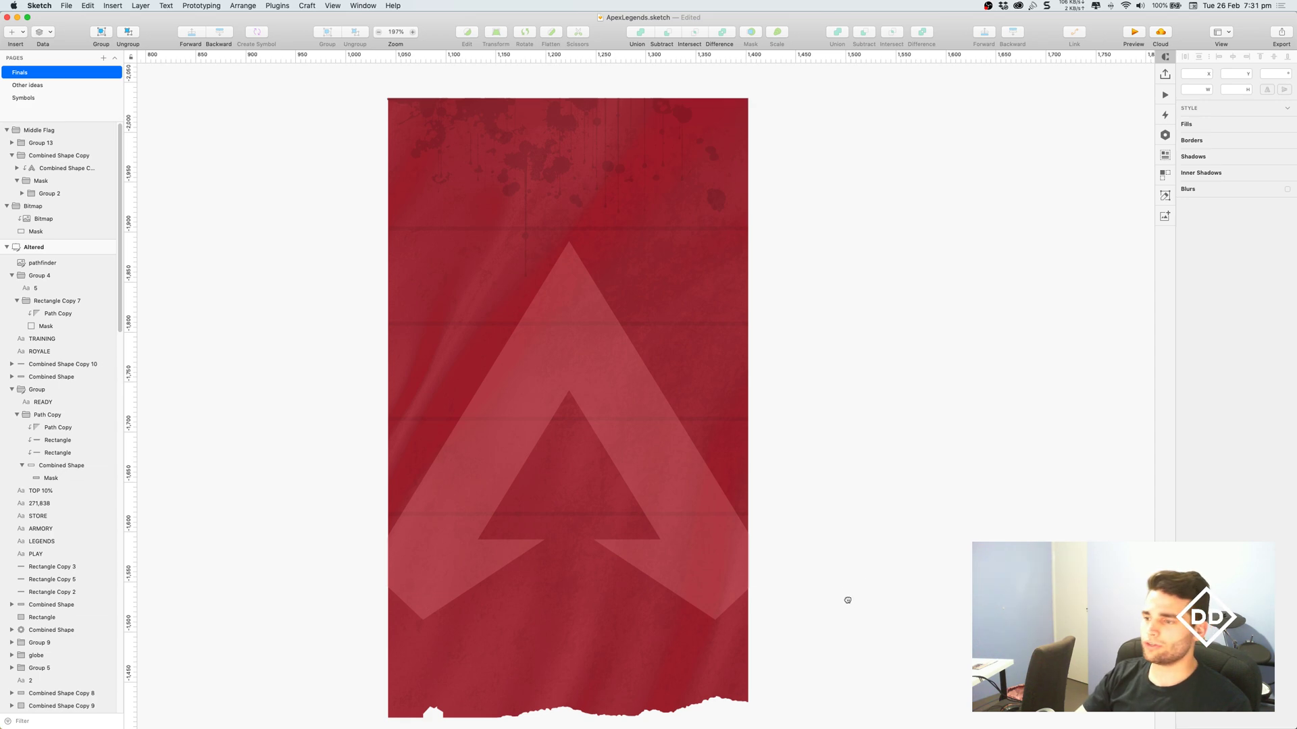
scroll(580, 500, "up", 5)
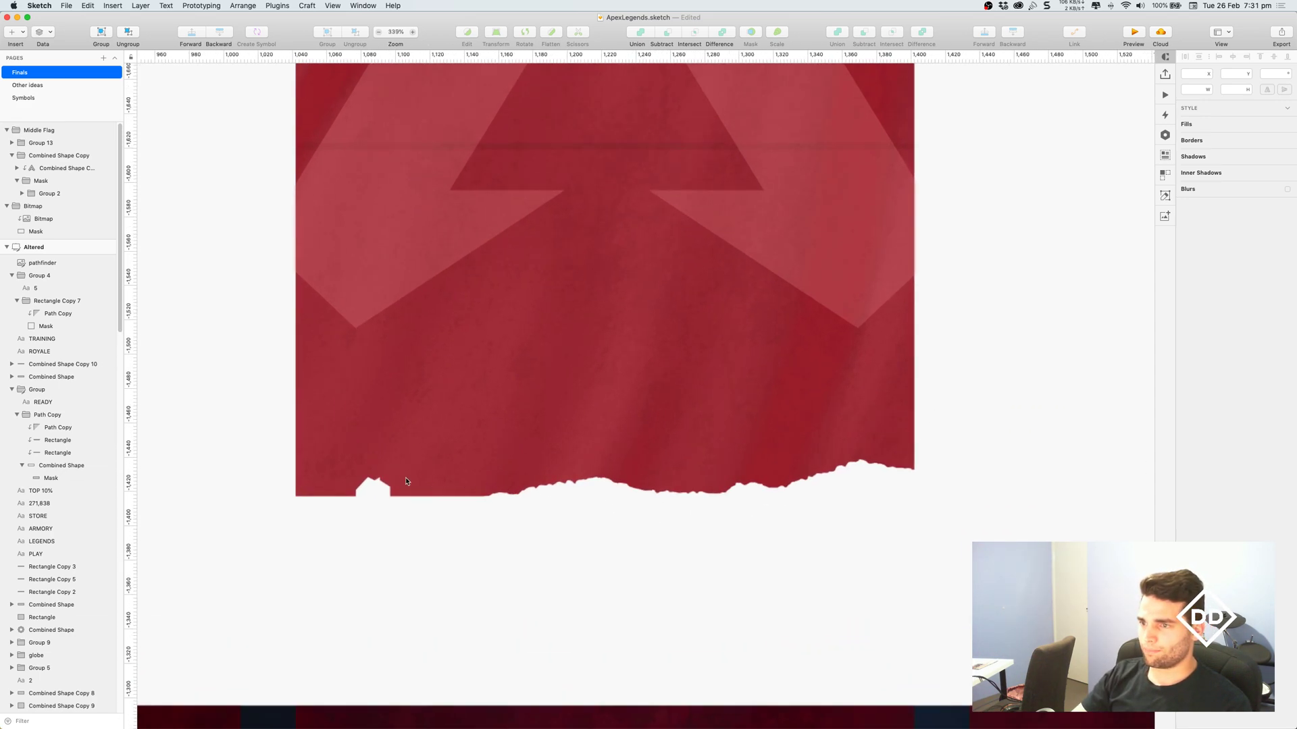
left_click(407, 478, "super")
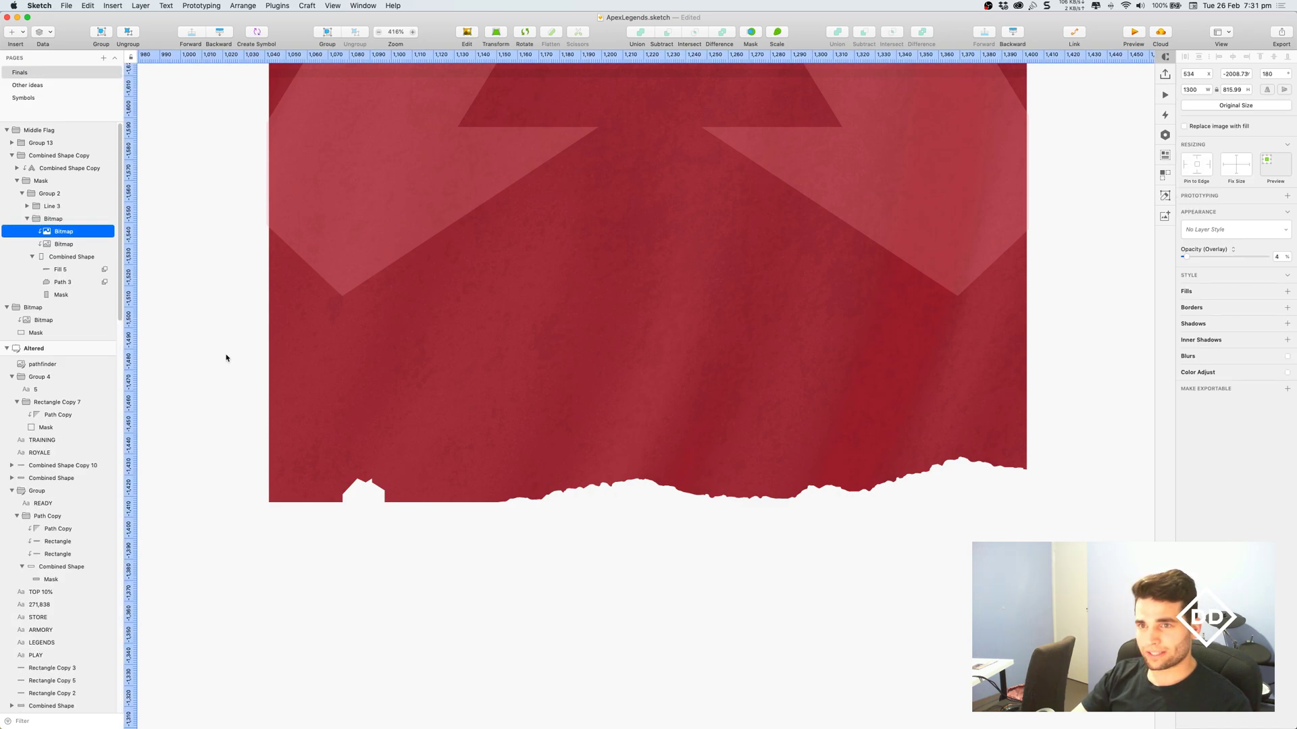
left_click(70, 296)
left_click(74, 270)
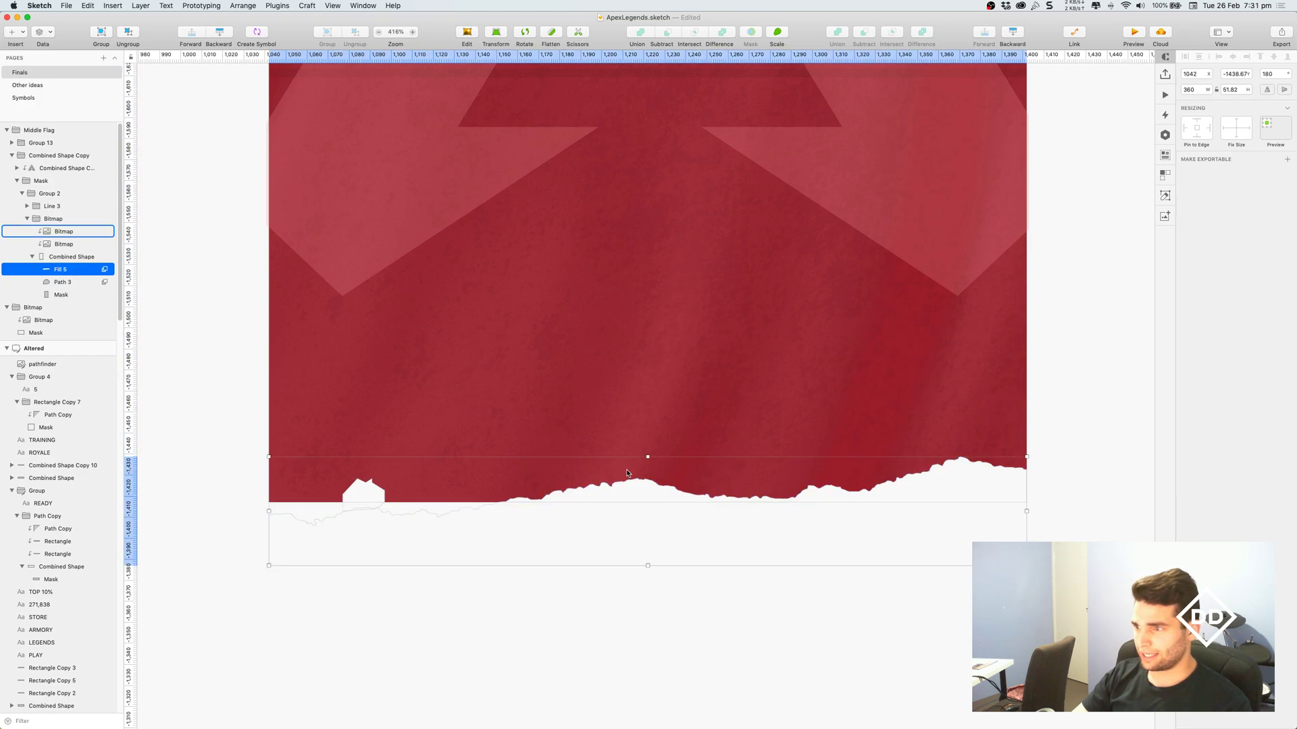
left_click_drag(632, 487, 621, 335)
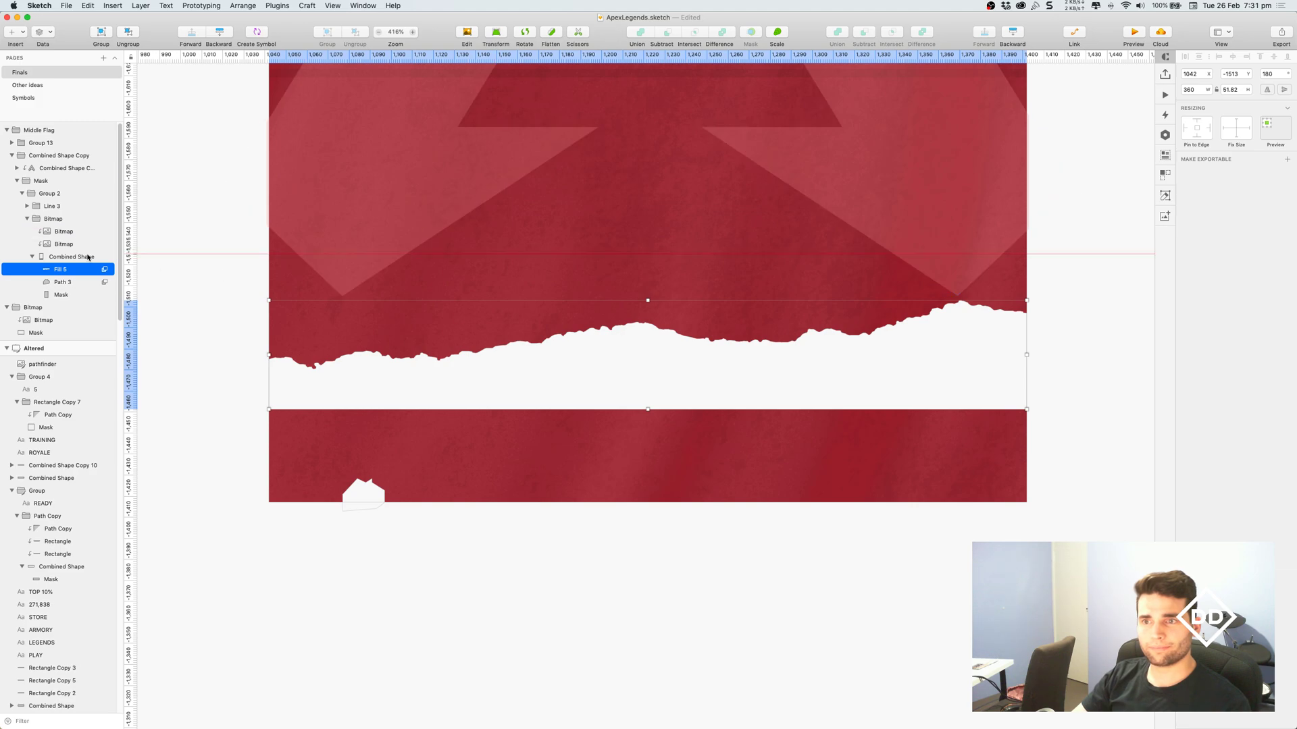
- Check Fill 5's boolean operation, move the shape back down to the flag's bottom edge and deselect it
left_click(105, 269)
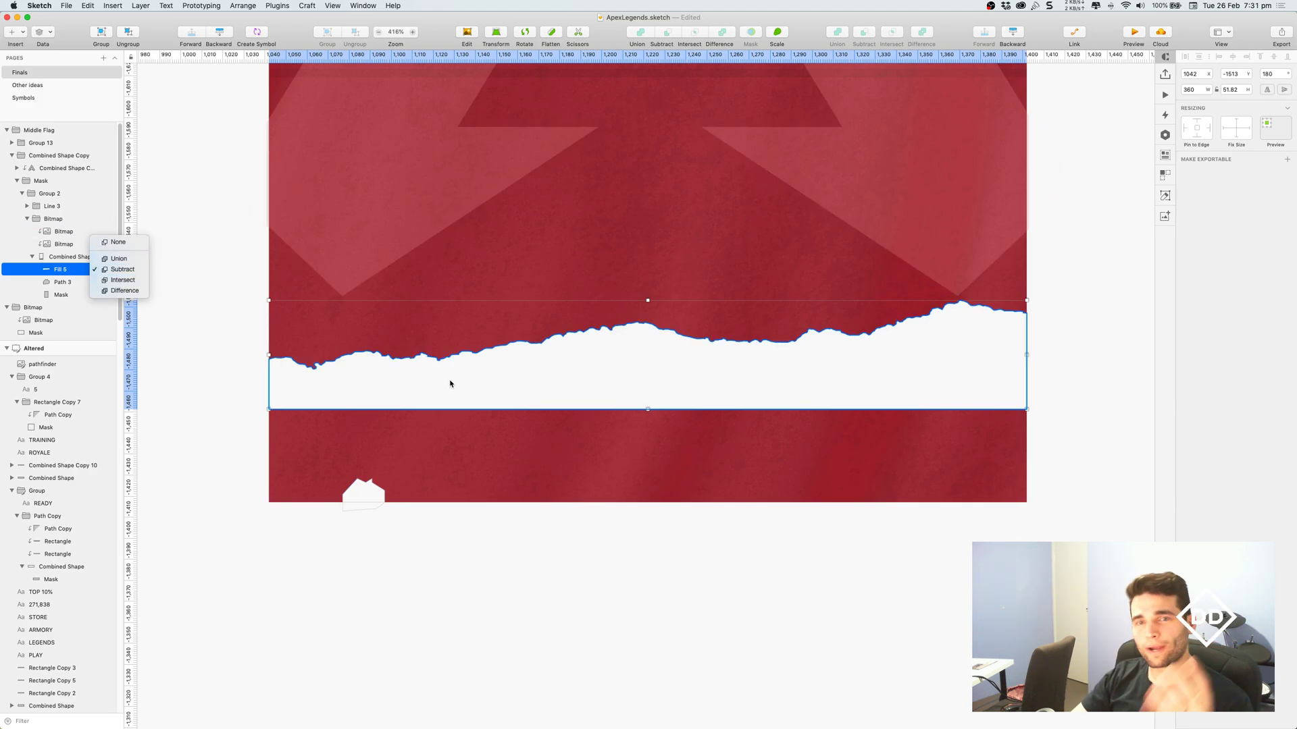
left_click(593, 370)
left_click_drag(593, 370, 645, 512)
key("Escape")
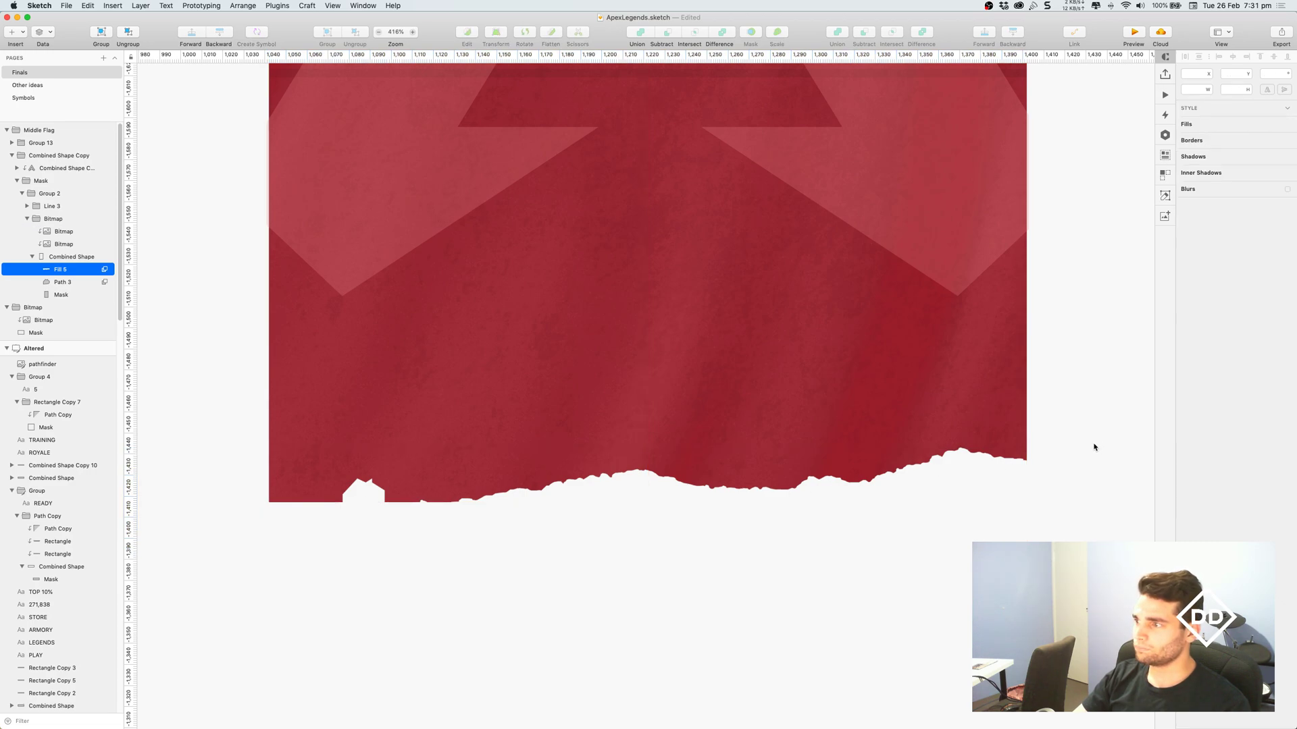
left_click(967, 462)
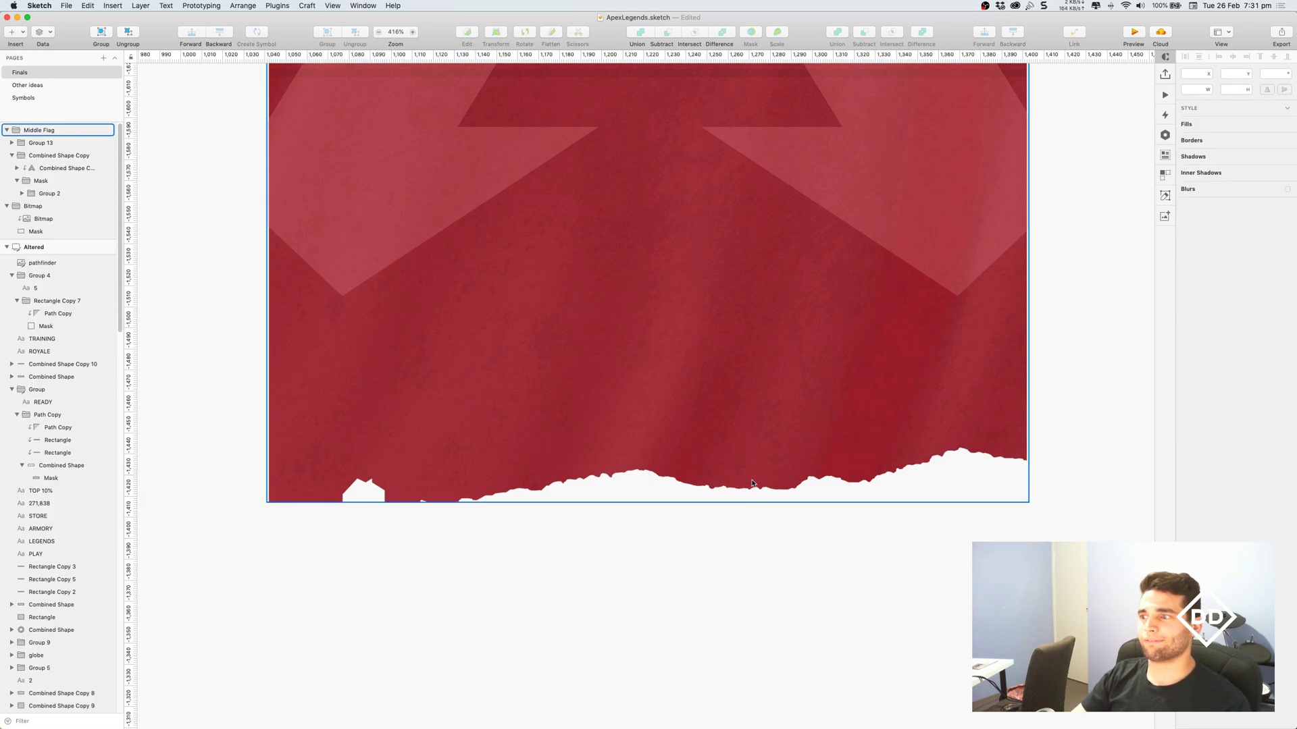
left_click(861, 575)
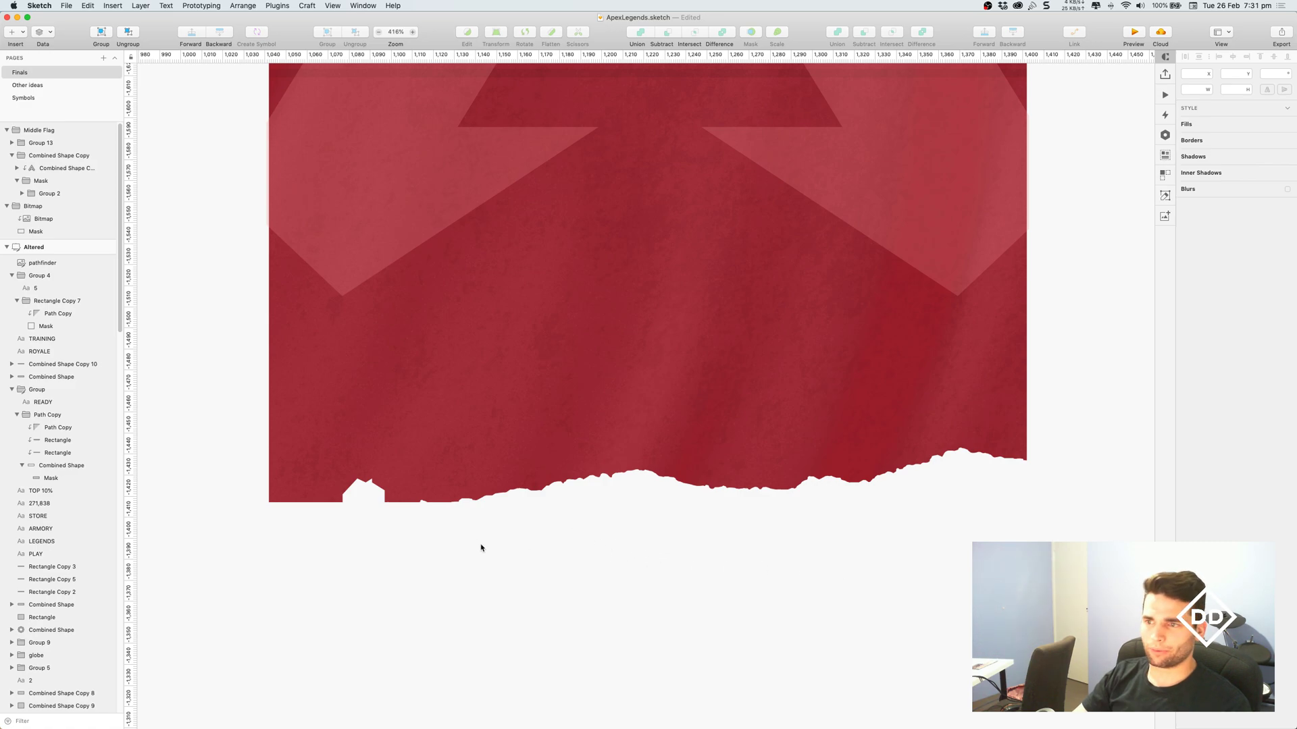
- Delete the standalone Middle Flag group above the Altered artboard
left_click(376, 500)
scroll(544, 524, "down", 3)
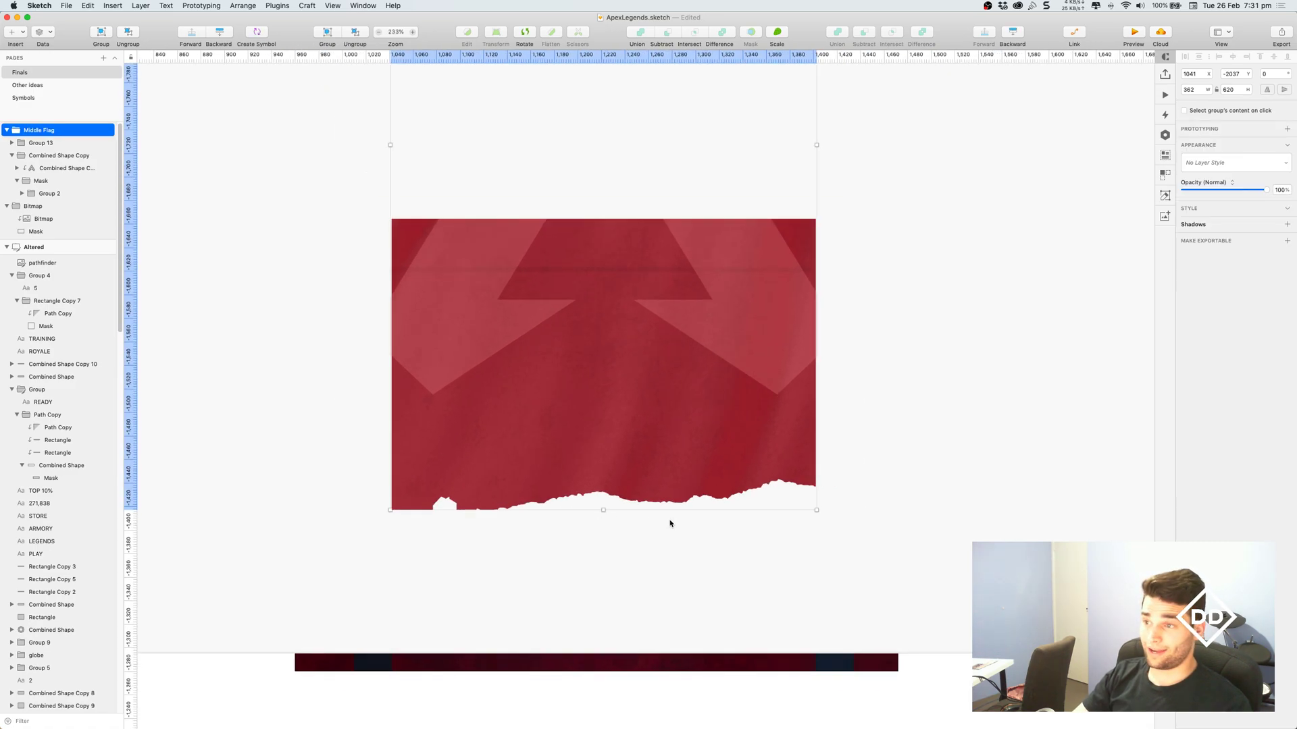
scroll(670, 523, "down", 8)
left_click(777, 270)
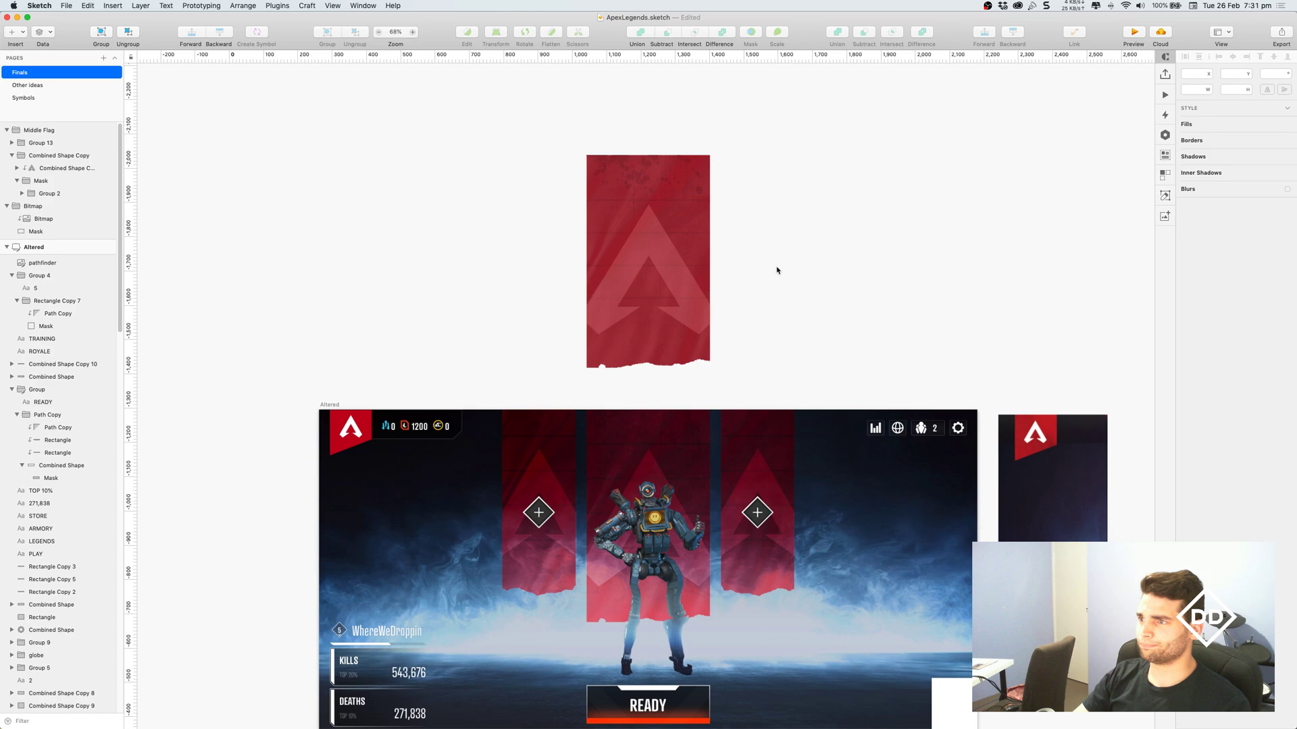
left_click_drag(541, 117, 748, 380)
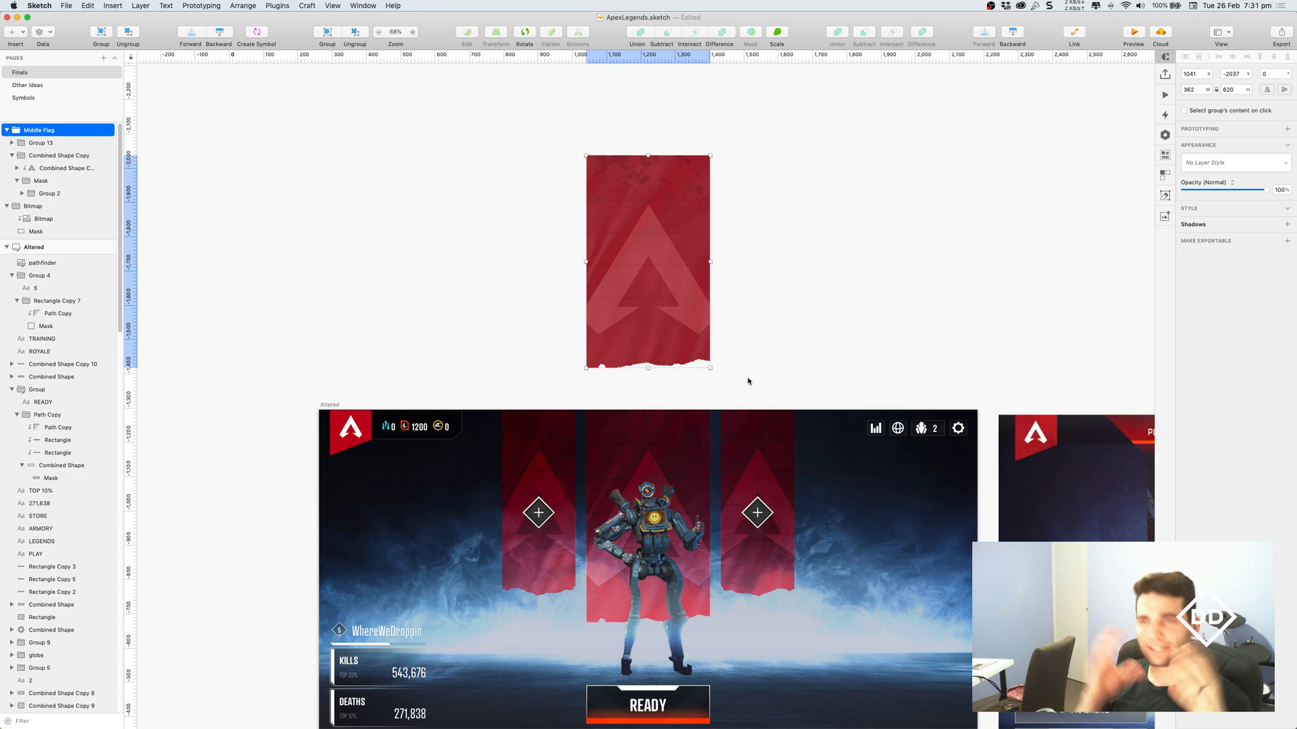
key("Delete")
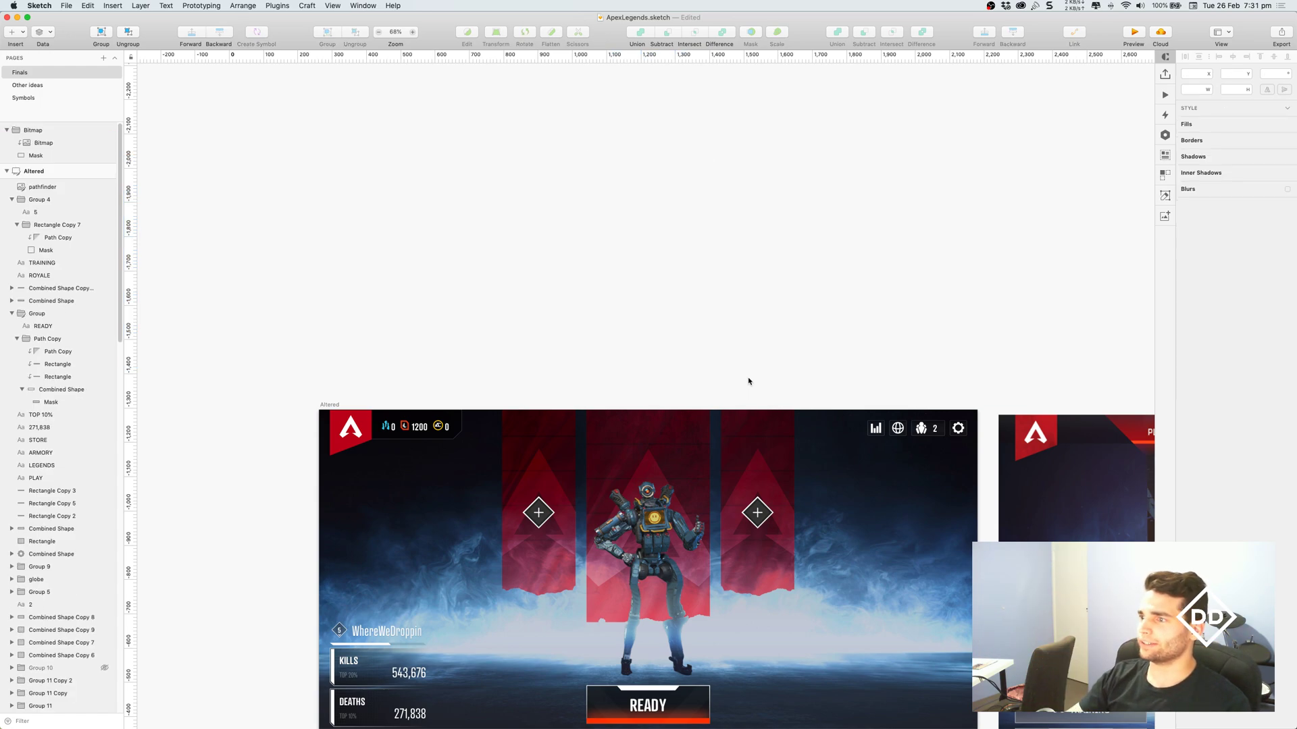
- Review the complete Altered lobby artboard with its three flags and central character
scroll(746, 376, "up", 5)
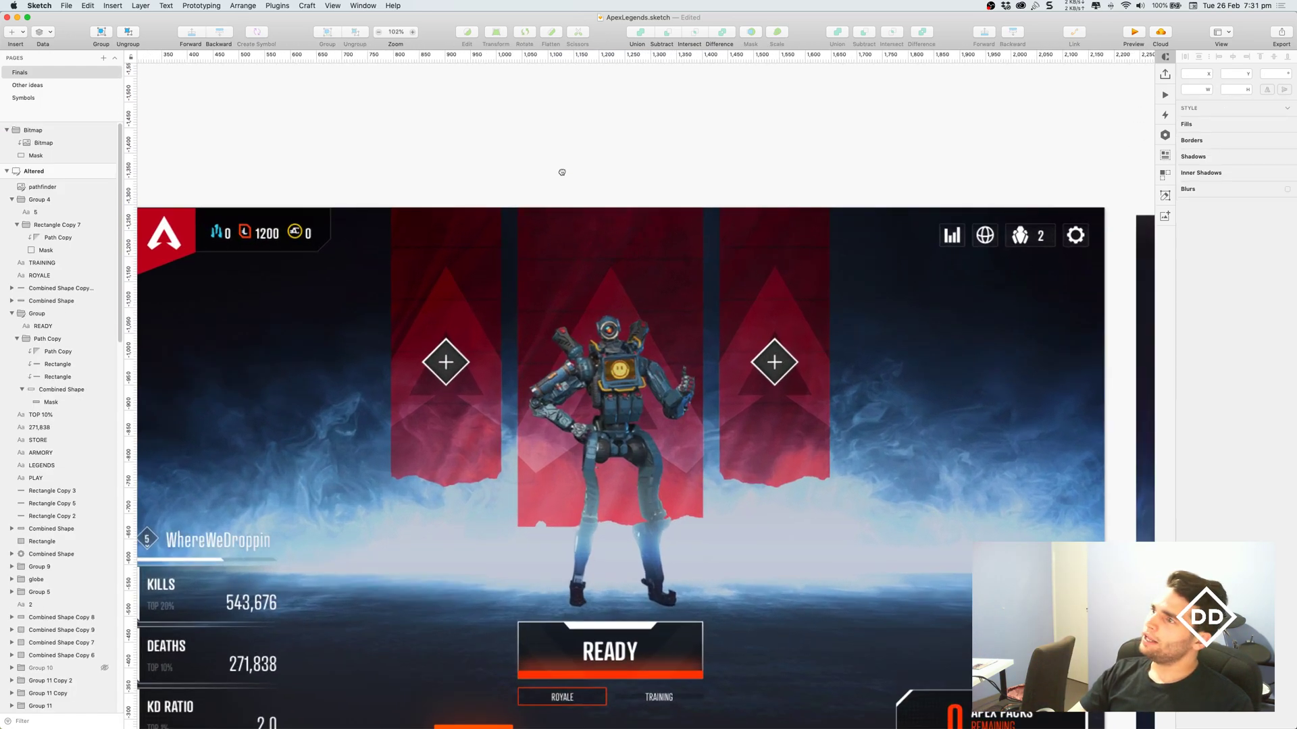
scroll(559, 172, "down", 3)
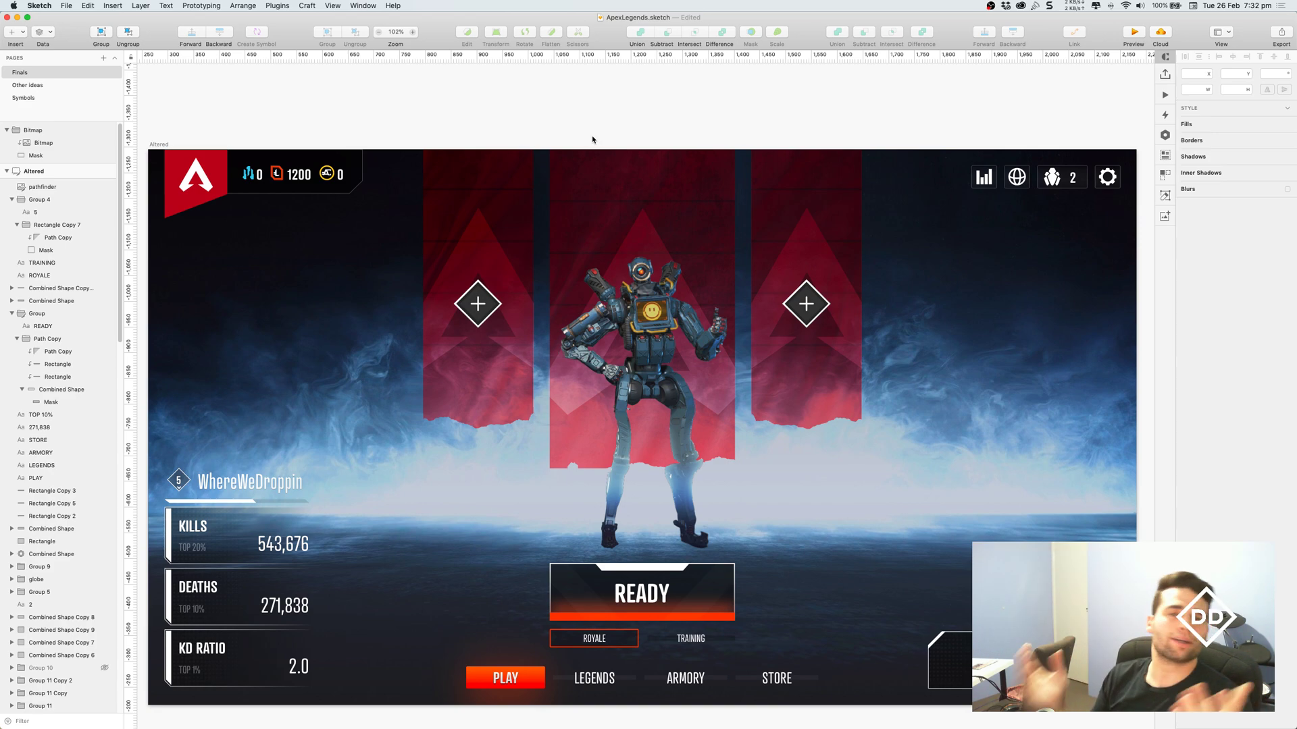
scroll(554, 138, "down", 1)
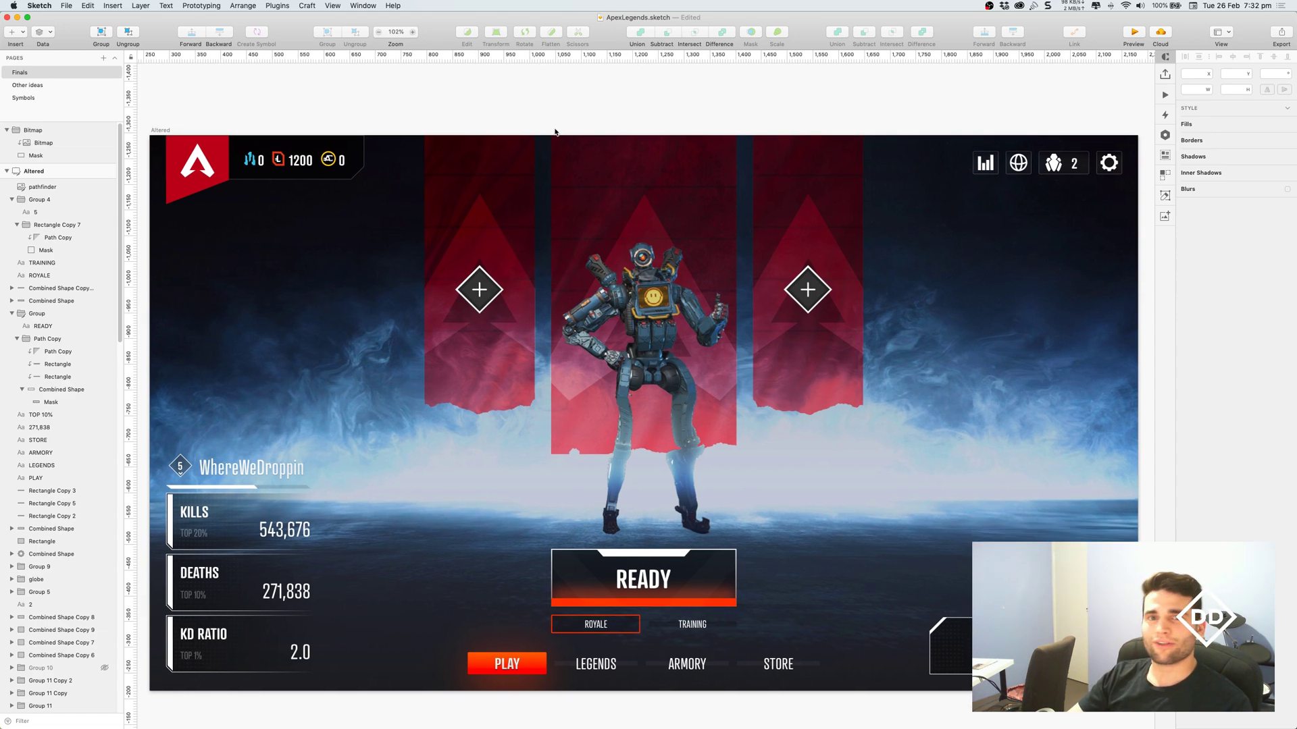